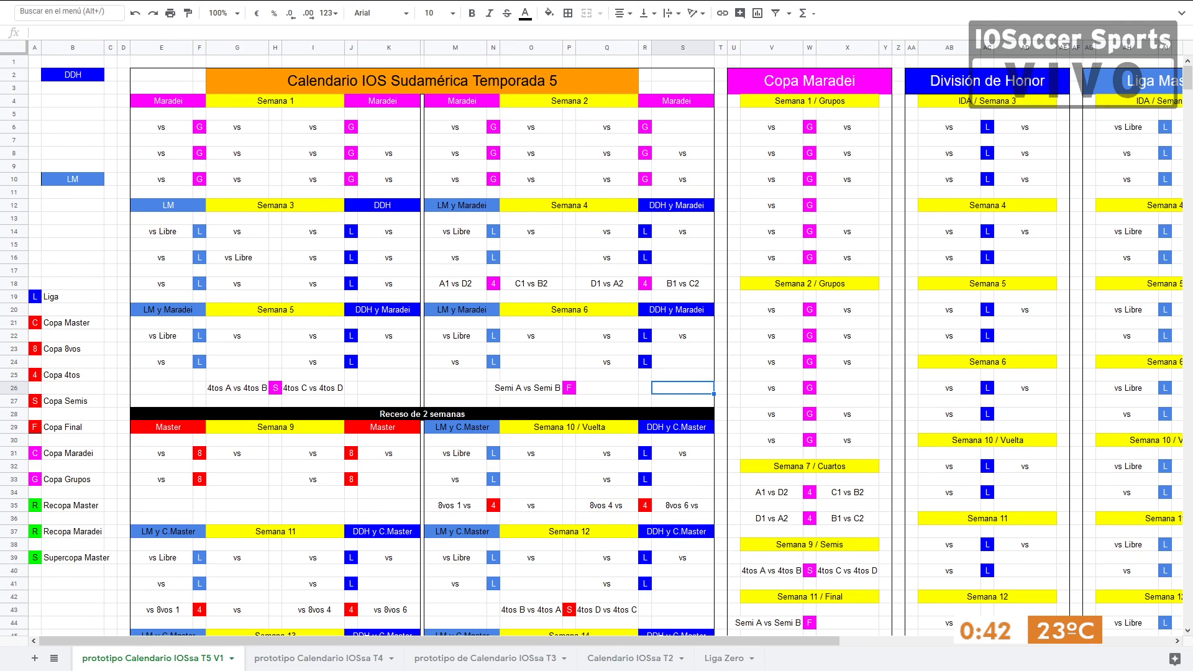
- Examine the fixture blocks for Semana 1 to Semana 4 in the Temporada 5 calendar
{"action": "left_click", "coordinate": [324, 168]}
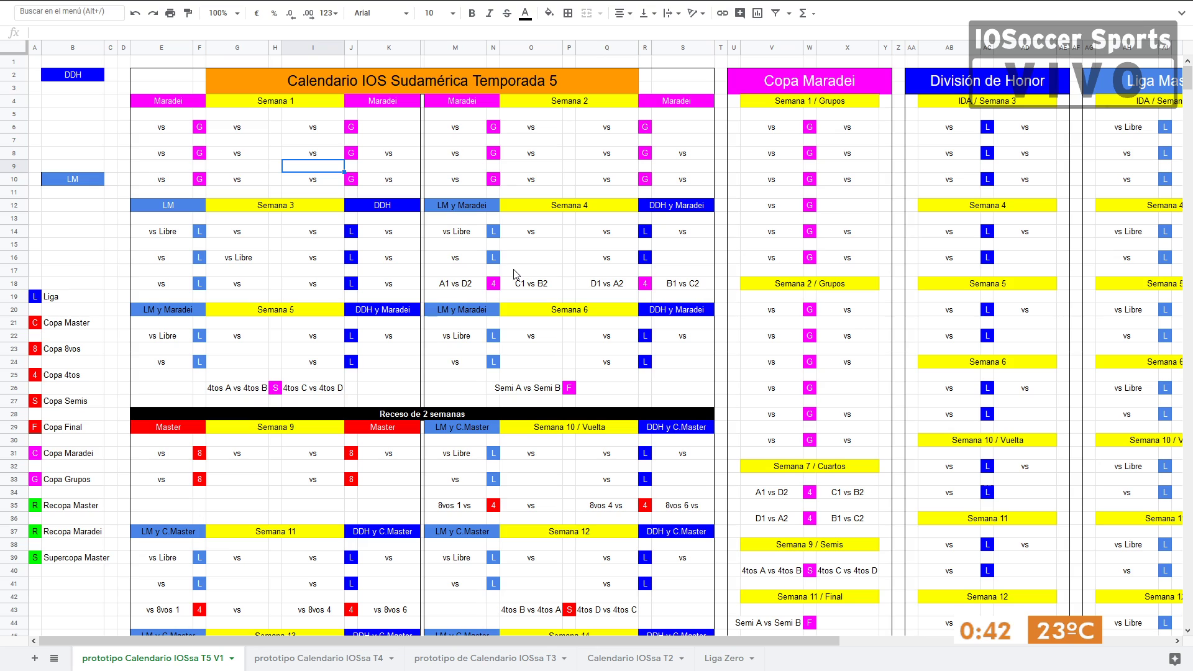
{"action": "left_click", "coordinate": [175, 106]}
{"action": "left_click_drag", "start_coordinate": [175, 106], "coordinate": [493, 182]}
{"action": "left_click_drag", "start_coordinate": [471, 99], "coordinate": [683, 180]}
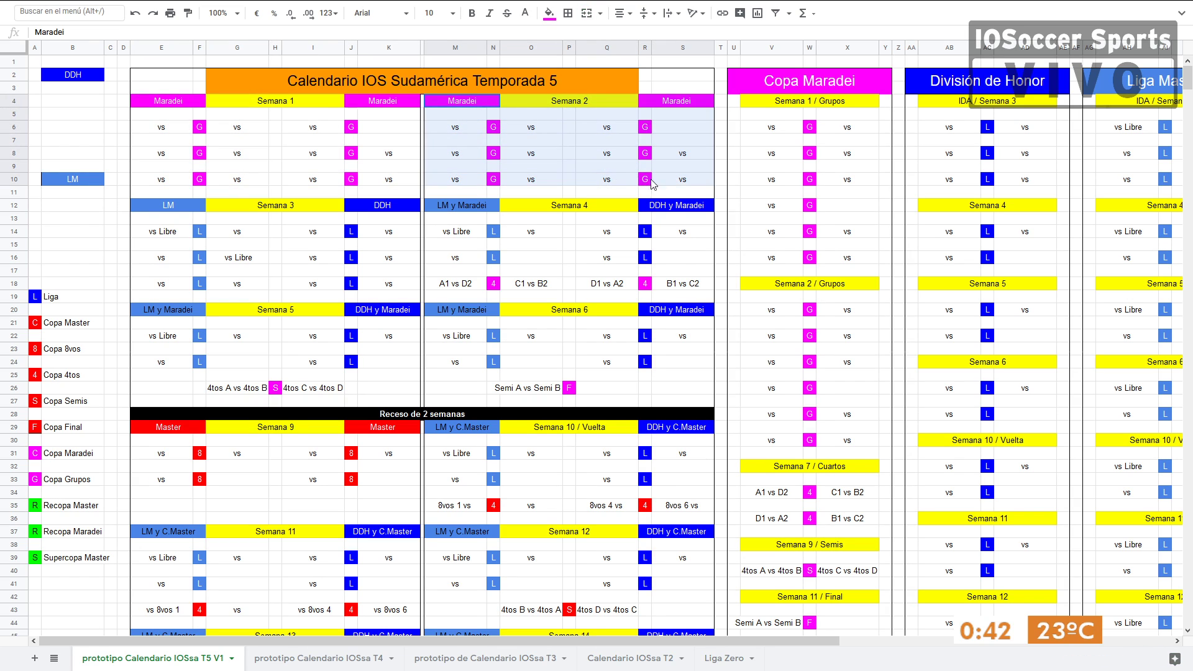
{"action": "left_click_drag", "start_coordinate": [165, 210], "coordinate": [365, 296]}
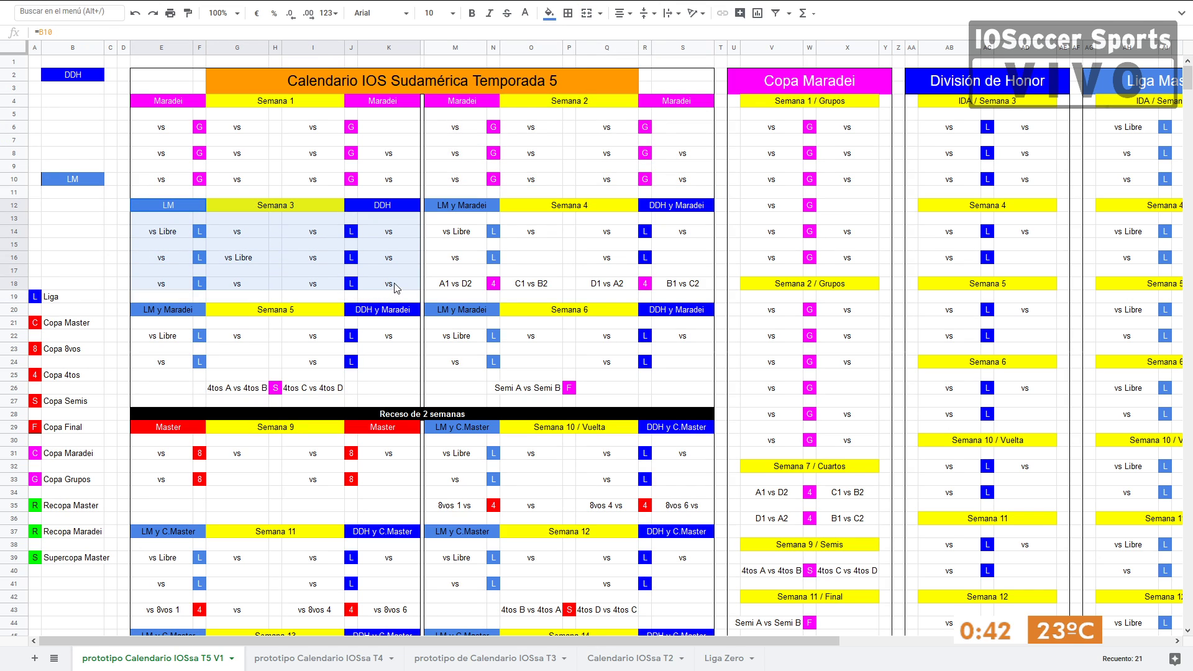
{"action": "left_click", "coordinate": [456, 209]}
{"action": "left_click_drag", "start_coordinate": [457, 213], "coordinate": [665, 287]}
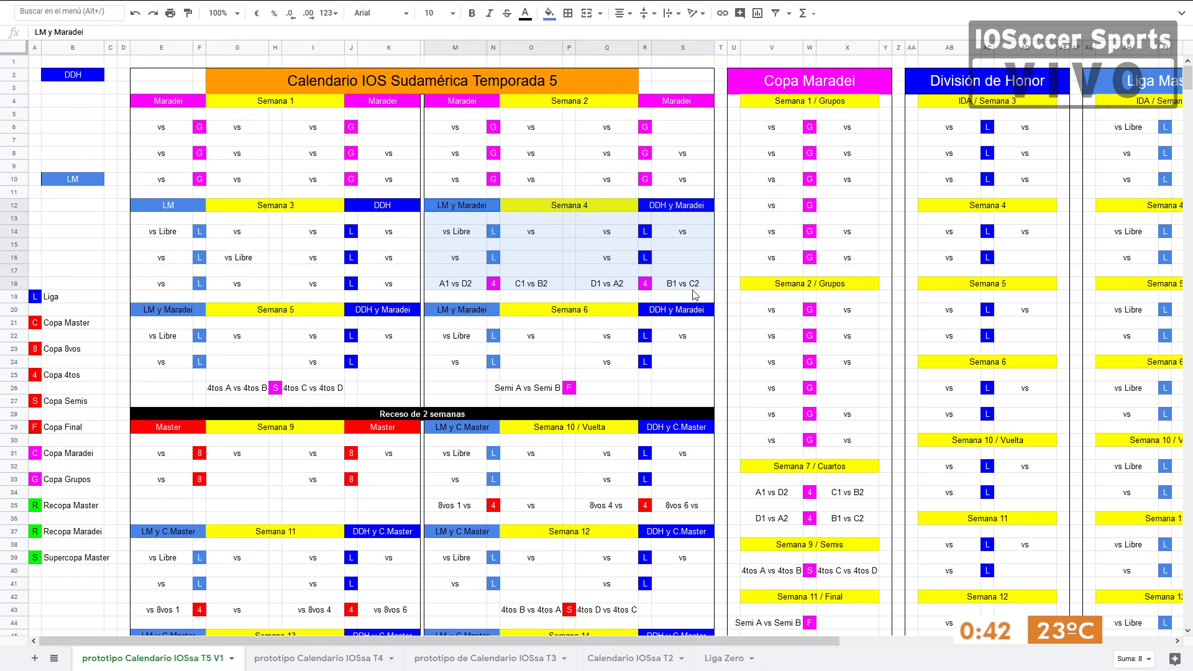
- Examine the Copa Maradei quarter-final, semi-final and final slots in Semana 4, 5 and 6
{"action": "left_click", "coordinate": [467, 258]}
{"action": "left_click", "coordinate": [457, 283]}
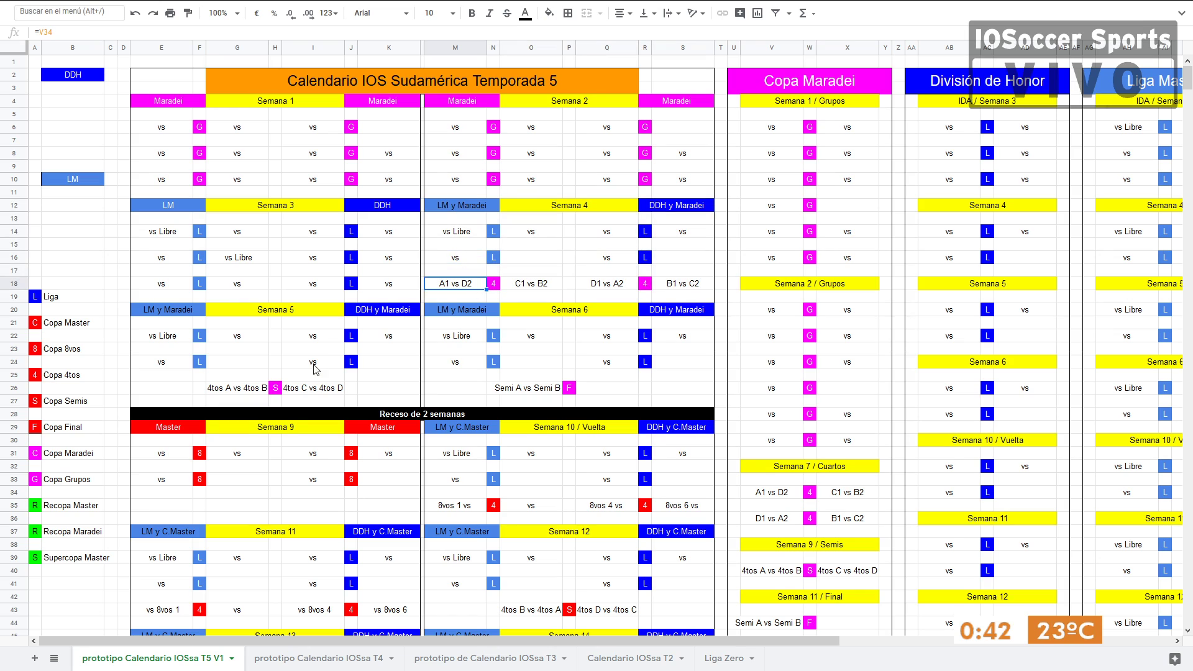
{"action": "left_click", "coordinate": [314, 387]}
{"action": "left_click", "coordinate": [494, 400]}
{"action": "left_click", "coordinate": [570, 391]}
{"action": "left_click", "coordinate": [591, 390]}
{"action": "left_click_drag", "start_coordinate": [449, 314], "coordinate": [672, 403]}
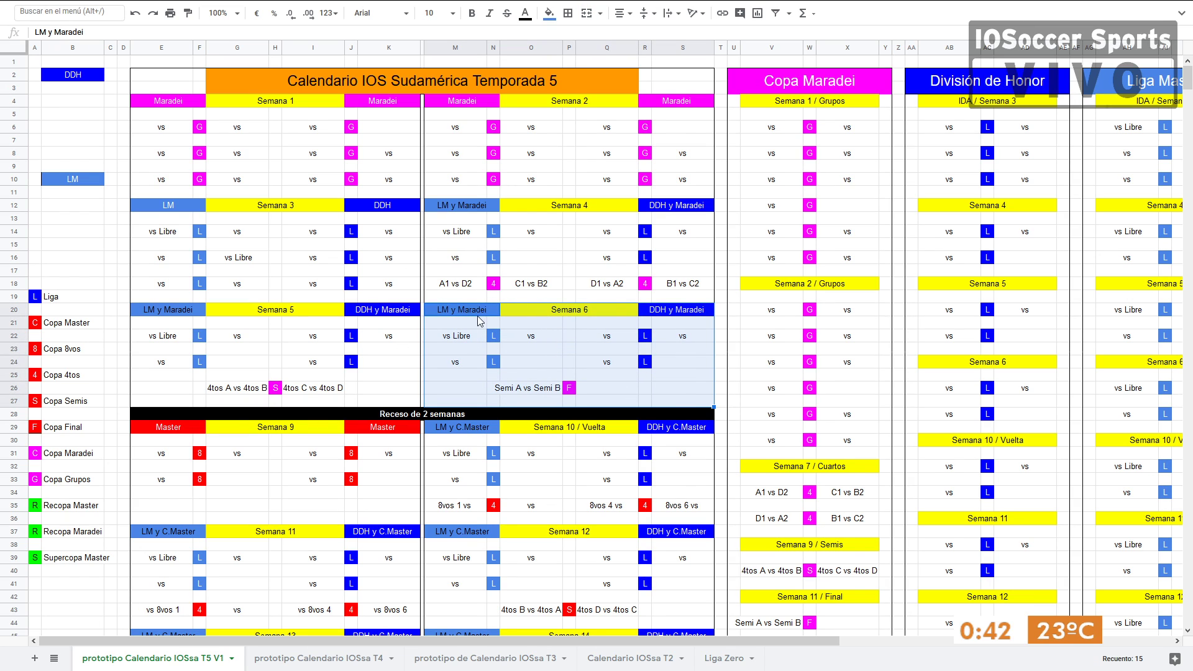
{"action": "left_click", "coordinate": [494, 283]}
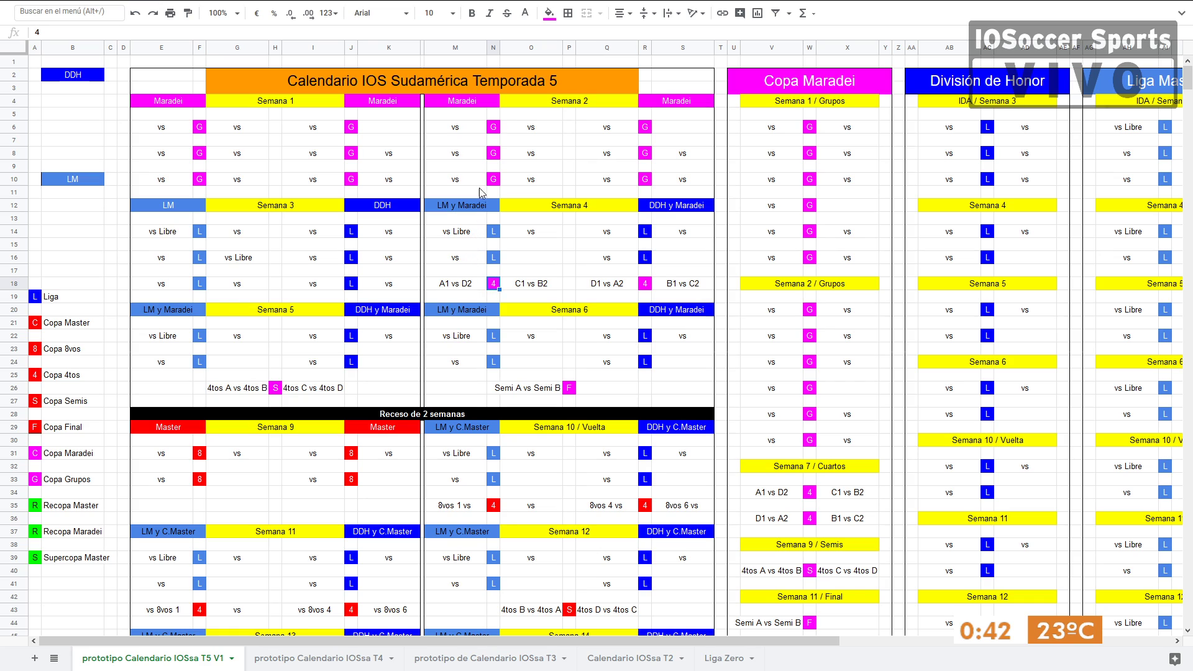
- Check the "vs Libre" bye entries of the LM league in Semana 3 to Semana 6
{"action": "left_click", "coordinate": [452, 235]}
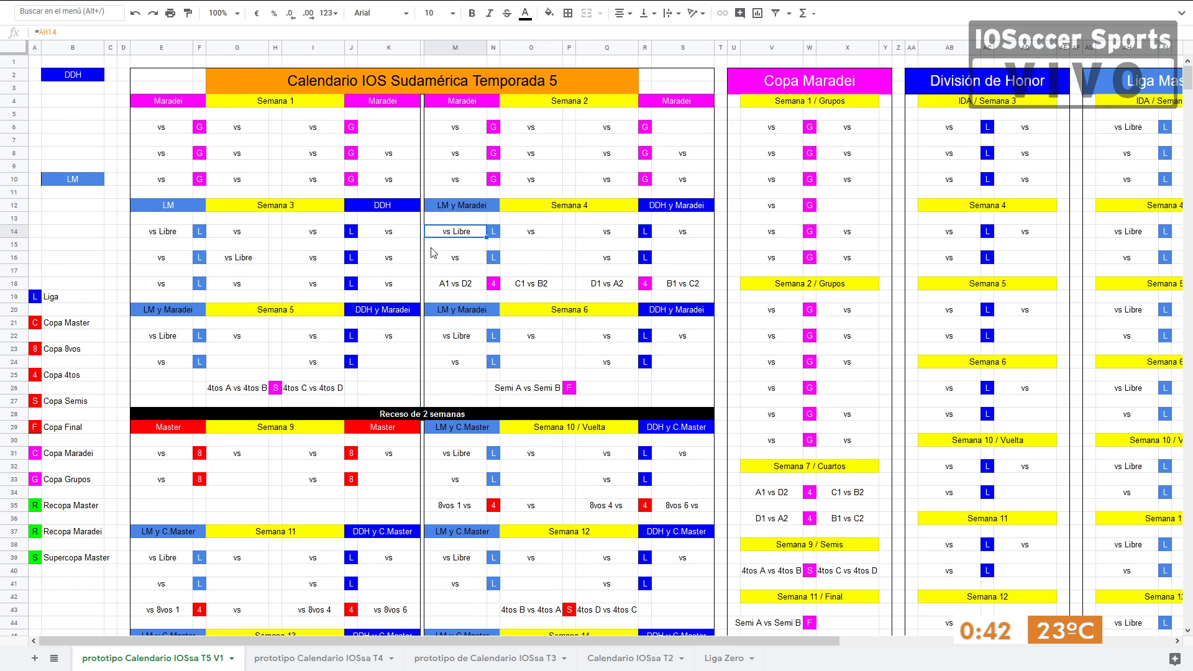
{"action": "left_click", "coordinate": [179, 235]}
{"action": "left_click", "coordinate": [175, 340]}
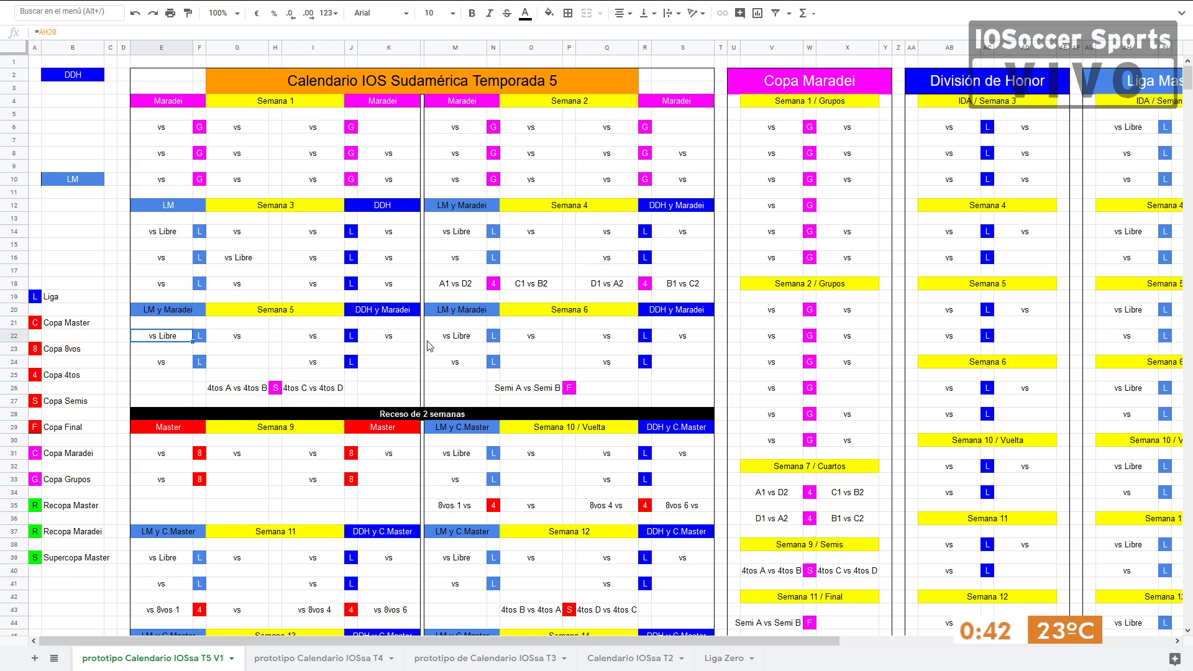
{"action": "left_click", "coordinate": [447, 342]}
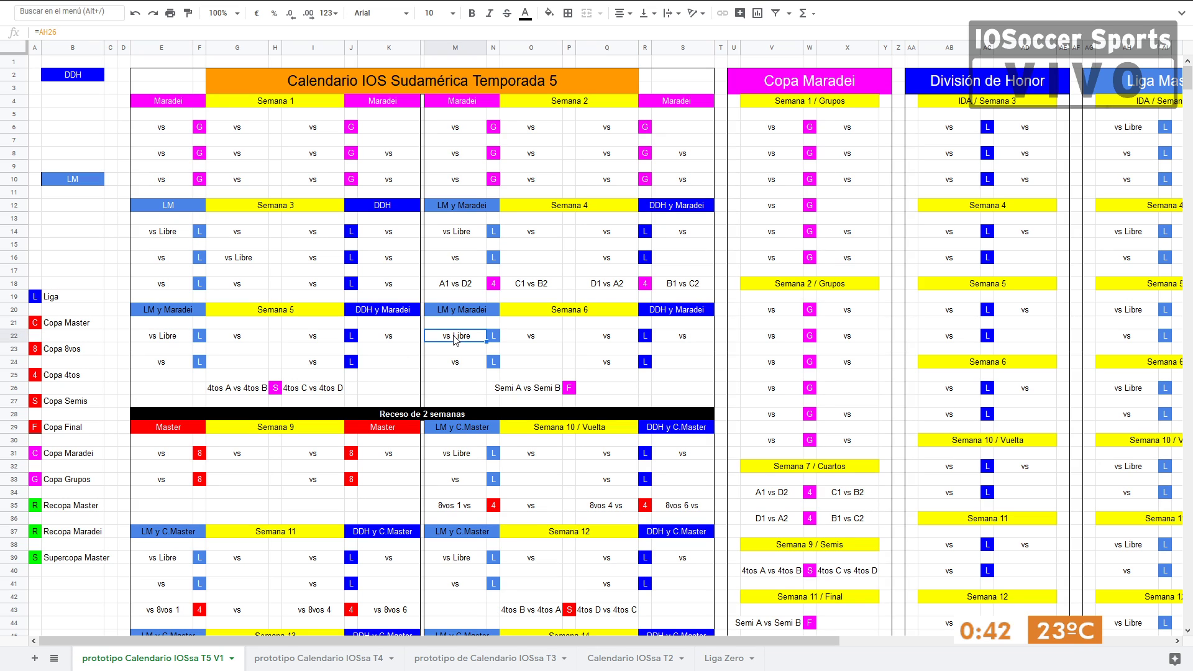
{"action": "right_click", "coordinate": [505, 348]}
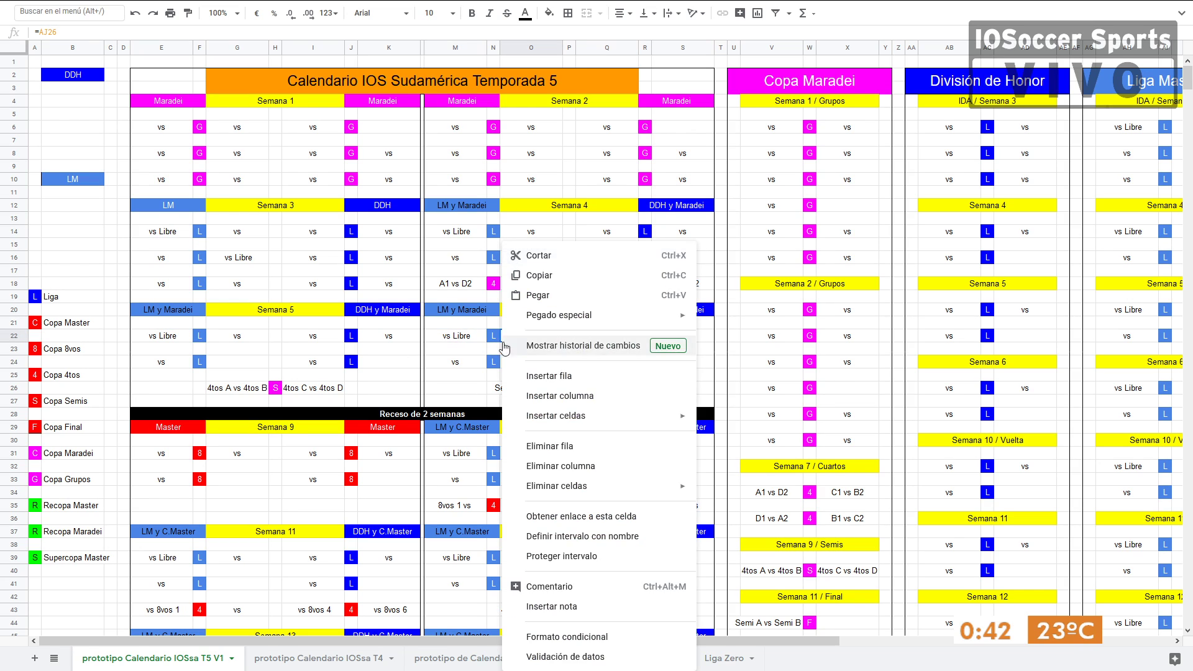
{"action": "left_click", "coordinate": [253, 274]}
{"action": "left_click", "coordinate": [222, 255]}
{"action": "left_click", "coordinate": [177, 243]}
{"action": "left_click", "coordinate": [241, 260]}
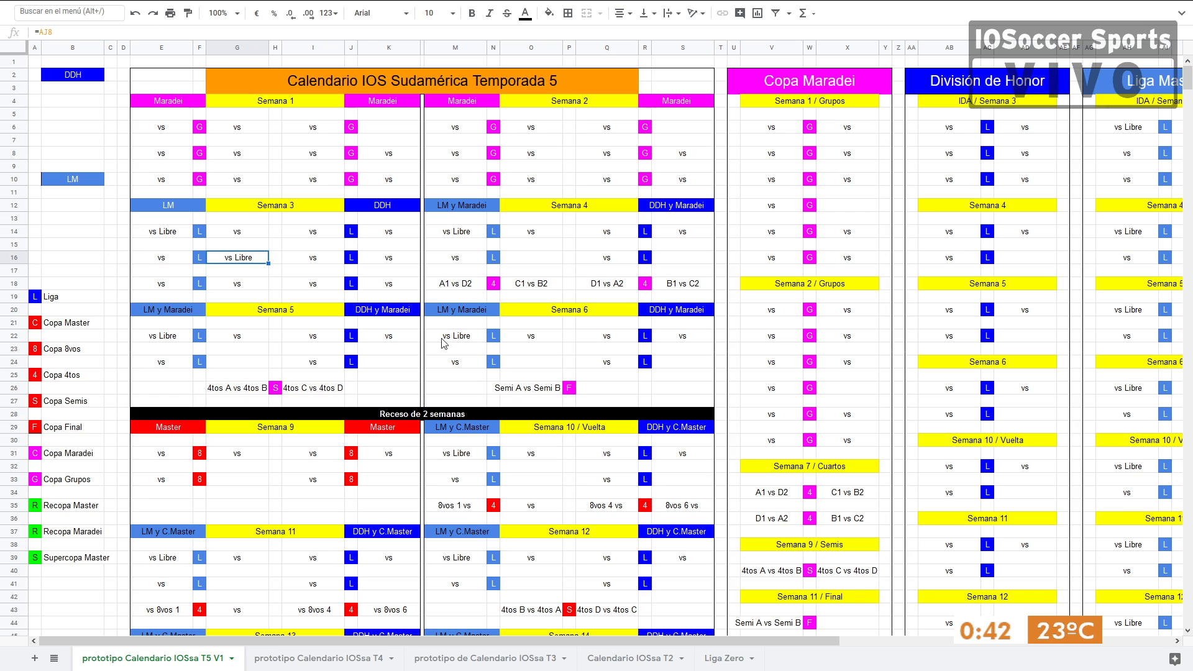
- Examine the two-week break row and the league and Copa Master fixtures from Semana 9 to Semana 14
{"action": "left_click", "coordinate": [420, 416]}
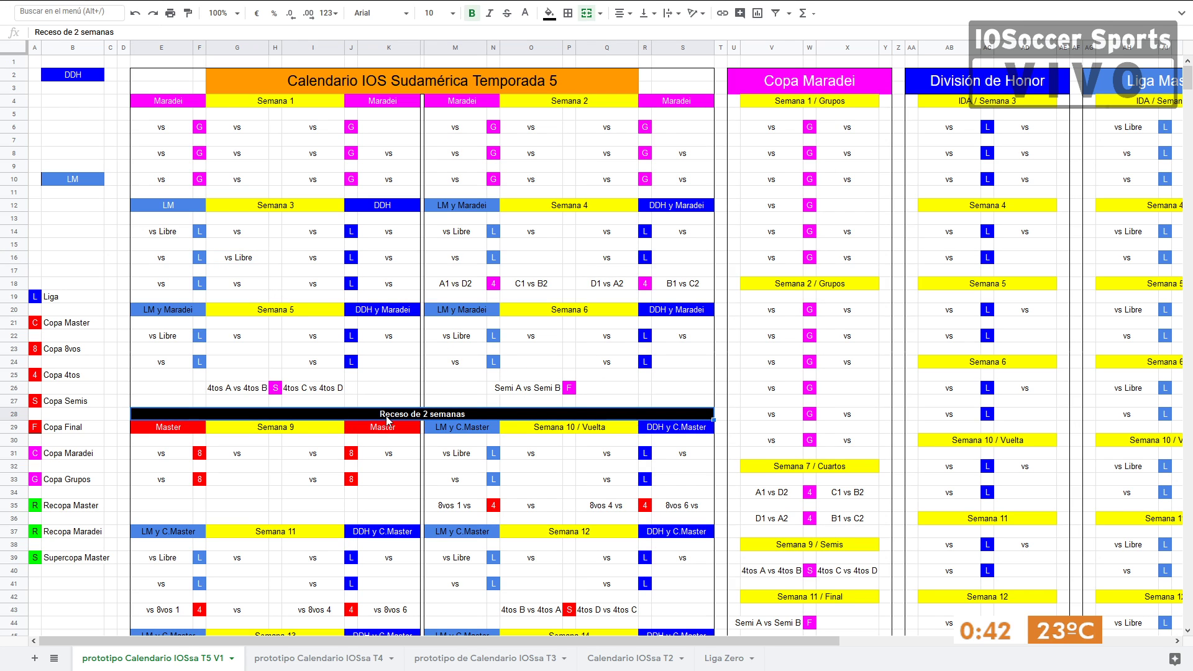
{"action": "scroll", "coordinate": [397, 416], "scroll_direction": "down", "scroll_amount": 2}
{"action": "left_click", "coordinate": [236, 404]}
{"action": "left_click_drag", "start_coordinate": [152, 359], "coordinate": [407, 418]}
{"action": "left_click_drag", "start_coordinate": [434, 350], "coordinate": [691, 435]}
{"action": "scroll", "coordinate": [633, 439], "scroll_direction": "down", "scroll_amount": 3}
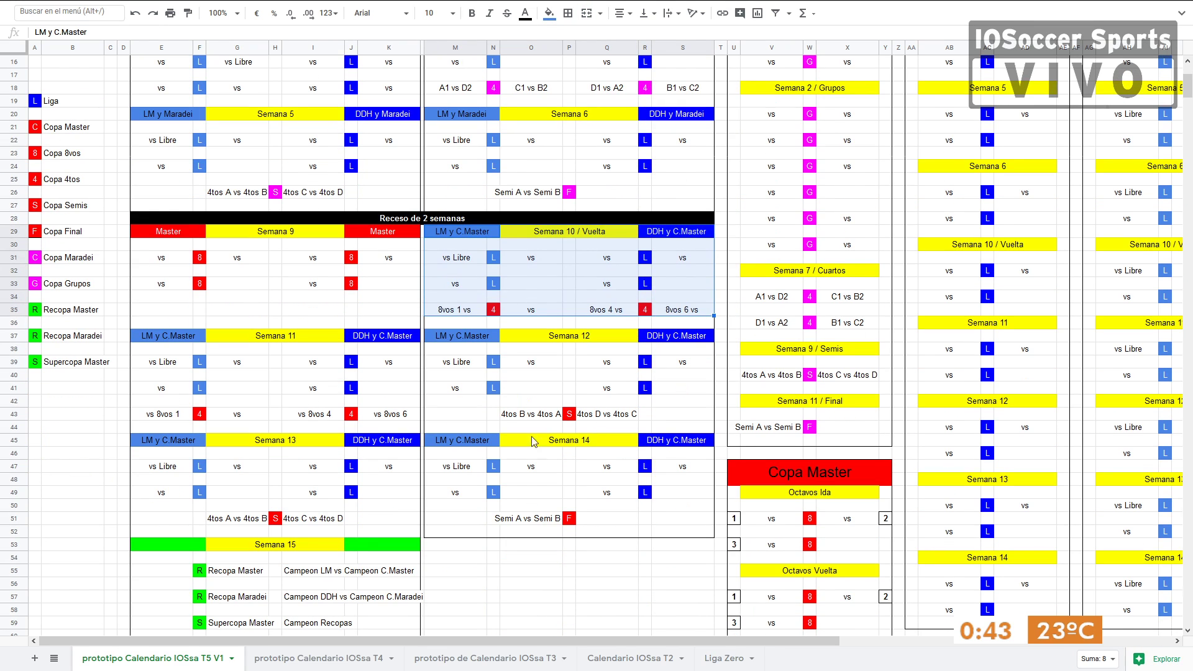
{"action": "left_click_drag", "start_coordinate": [446, 441], "coordinate": [600, 524]}
{"action": "left_click", "coordinate": [516, 524]}
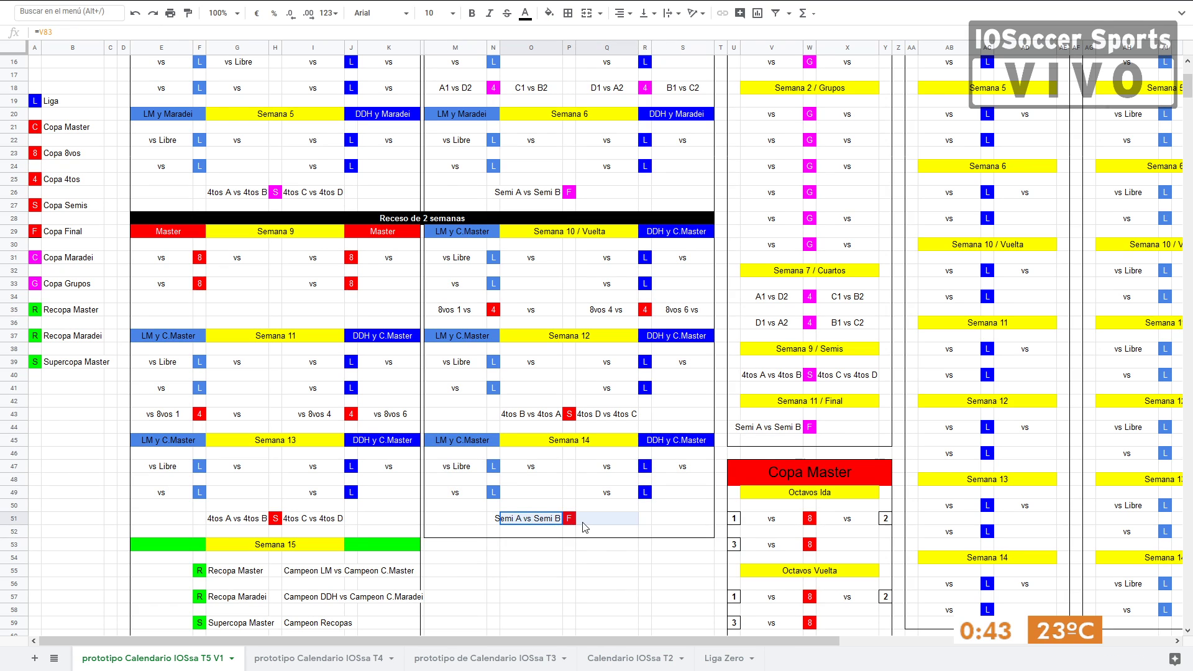
{"action": "left_click_drag", "start_coordinate": [457, 466], "coordinate": [678, 505]}
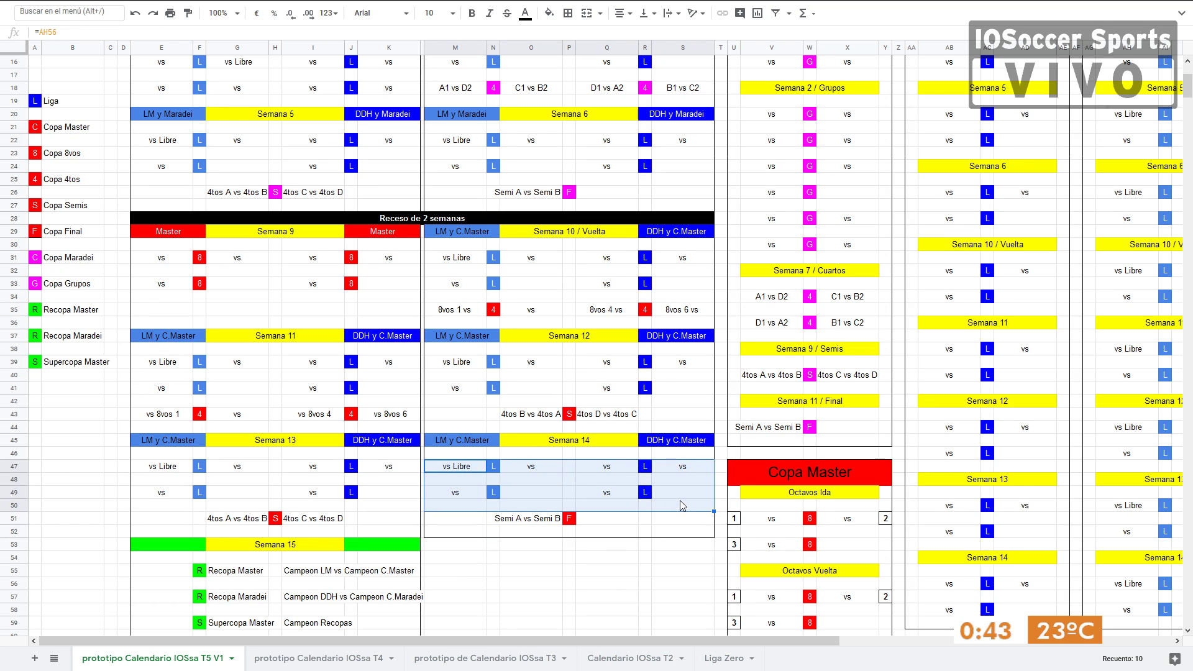
{"action": "left_click", "coordinate": [645, 493]}
{"action": "scroll", "coordinate": [604, 526], "scroll_direction": "down", "scroll_amount": 2}
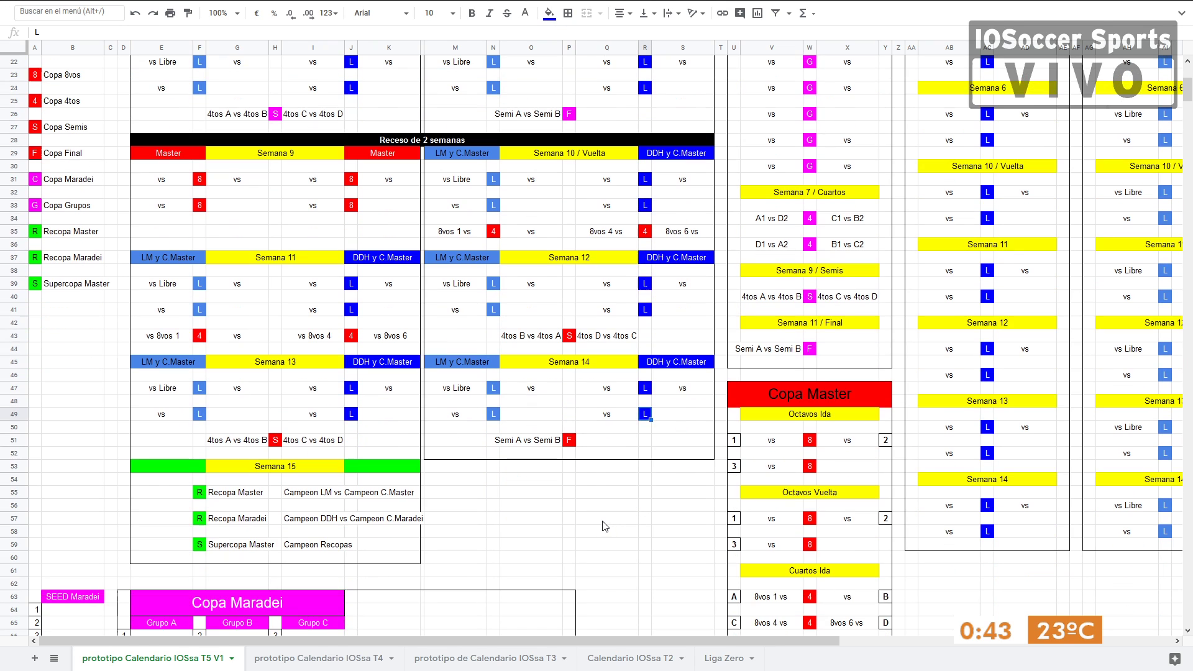
{"action": "scroll", "coordinate": [380, 416], "scroll_direction": "down", "scroll_amount": 2}
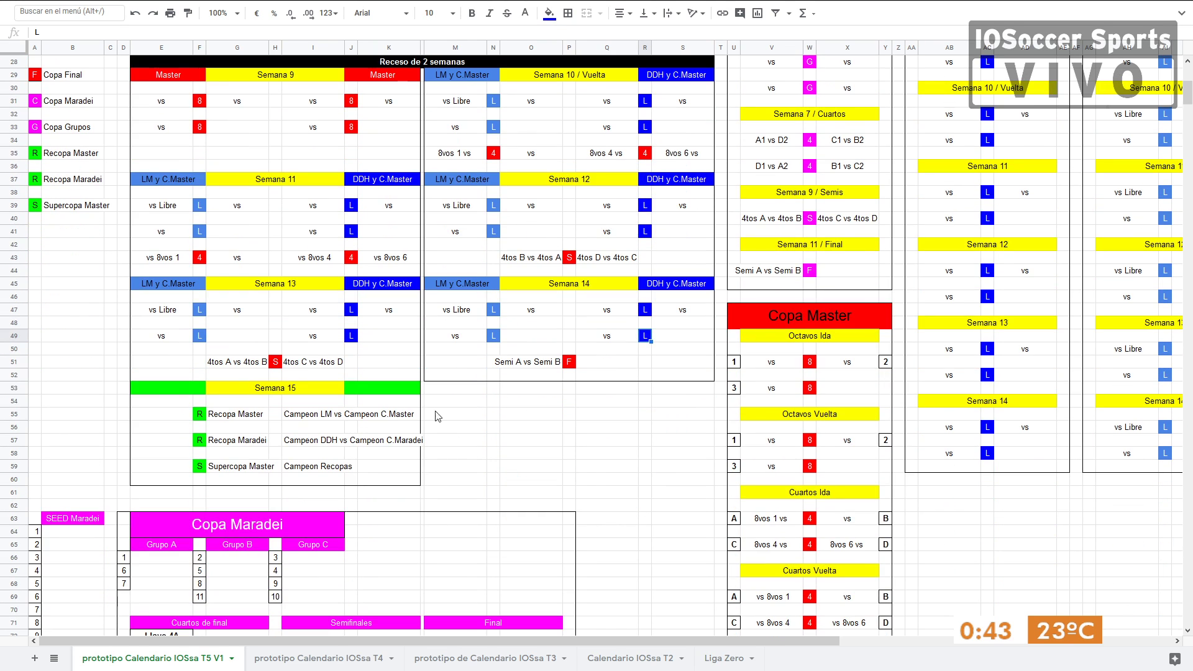
- Examine the Semana 15 block with the Recopa Master, Recopa Maradei and Supercopa Master pairings
{"action": "left_click", "coordinate": [157, 390]}
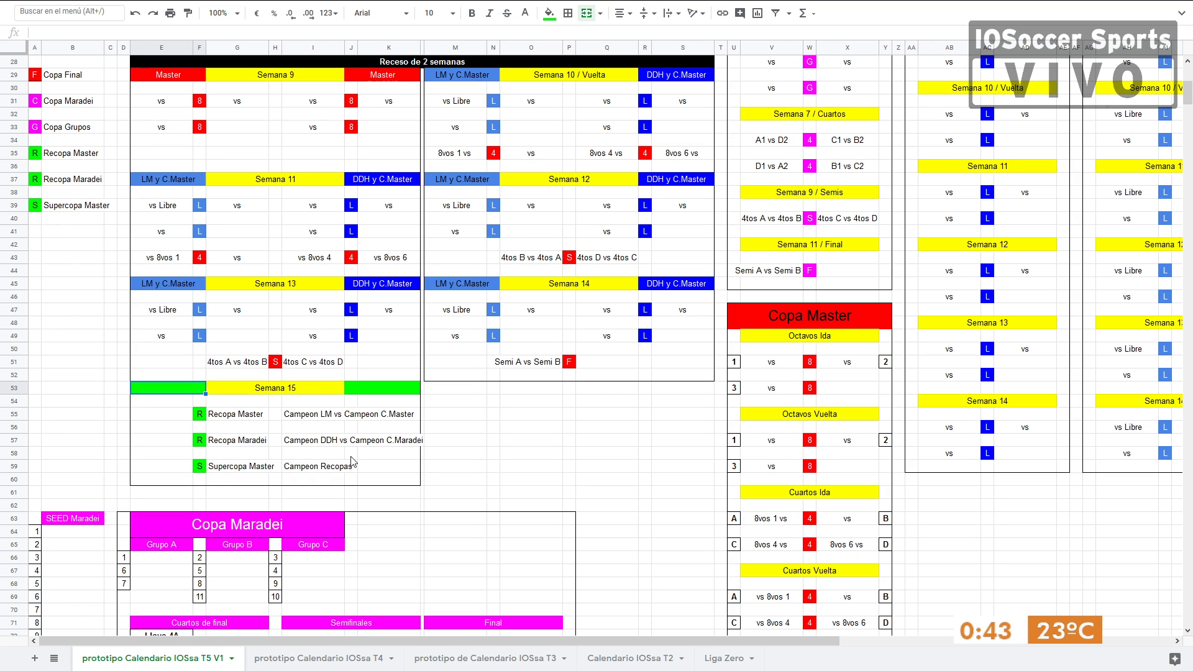
{"action": "left_click", "coordinate": [257, 444]}
{"action": "left_click", "coordinate": [231, 417]}
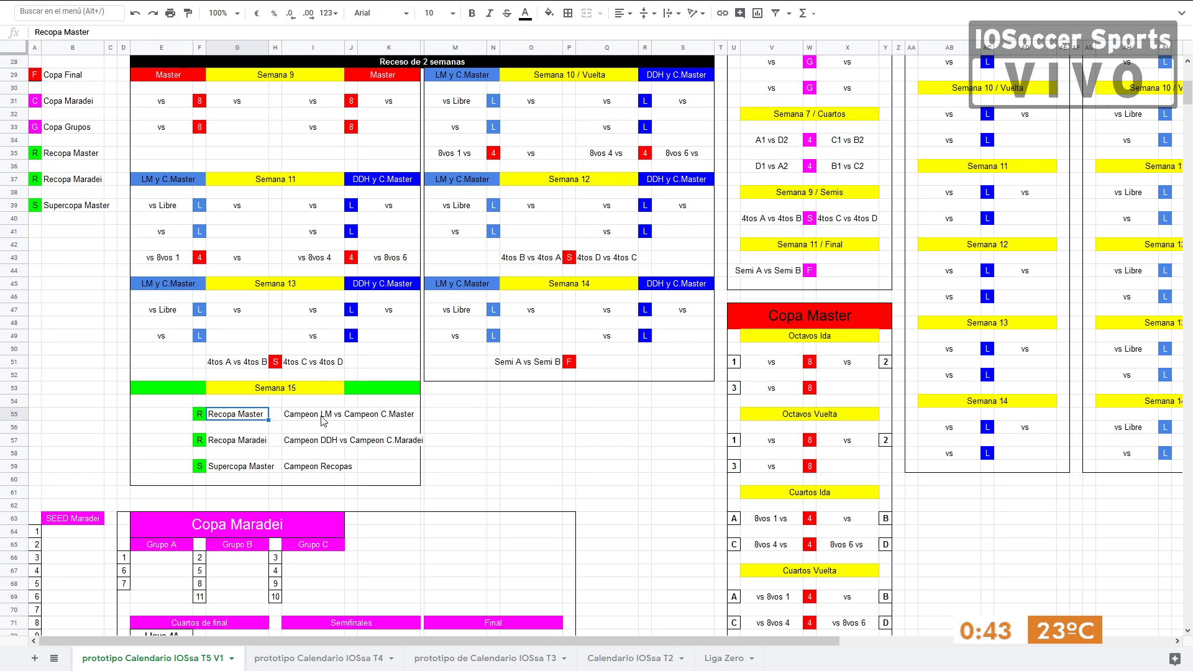
{"action": "left_click_drag", "start_coordinate": [323, 417], "coordinate": [375, 417]}
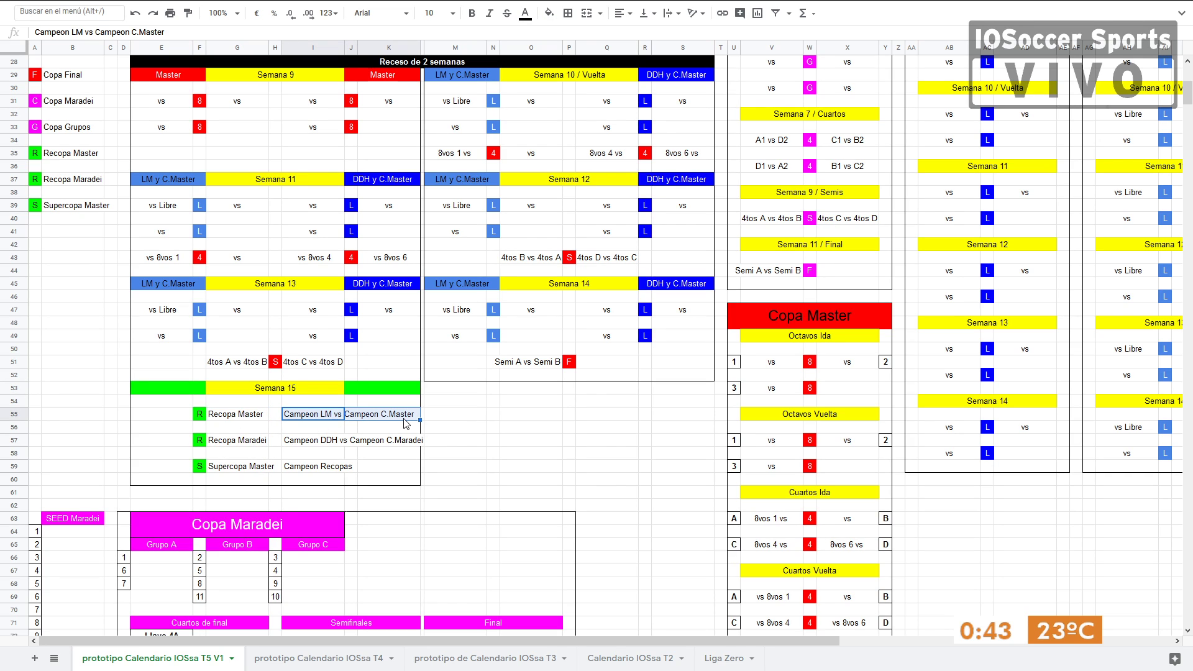
{"action": "left_click", "coordinate": [329, 418]}
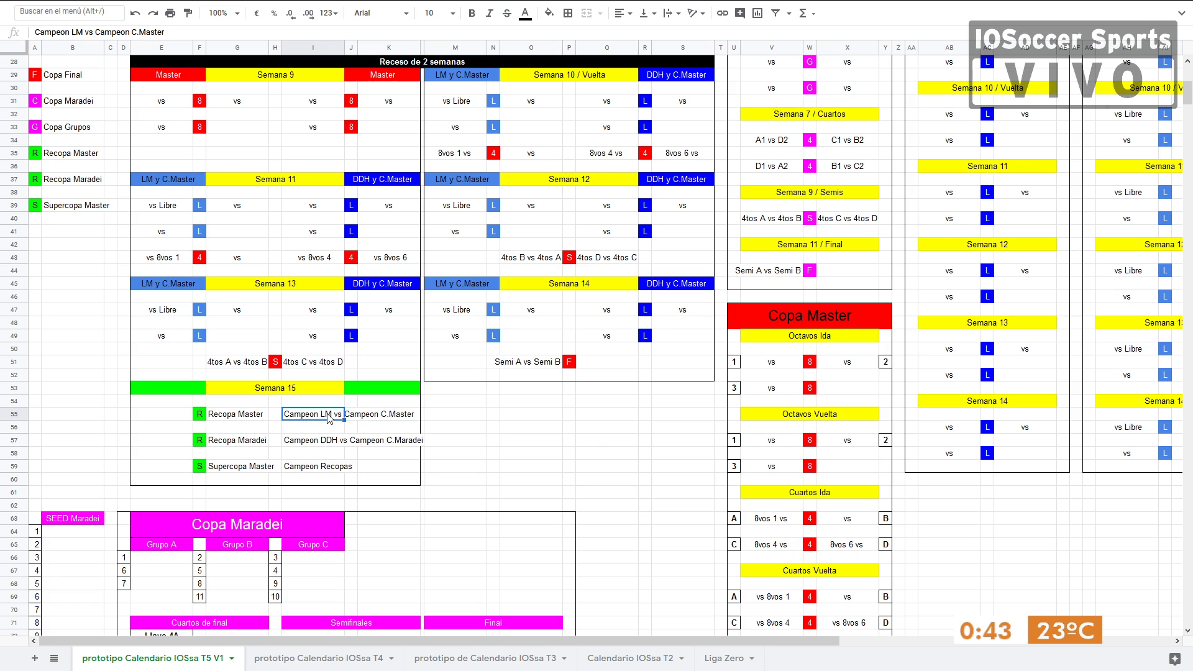
{"action": "left_click", "coordinate": [360, 420]}
{"action": "left_click", "coordinate": [229, 444]}
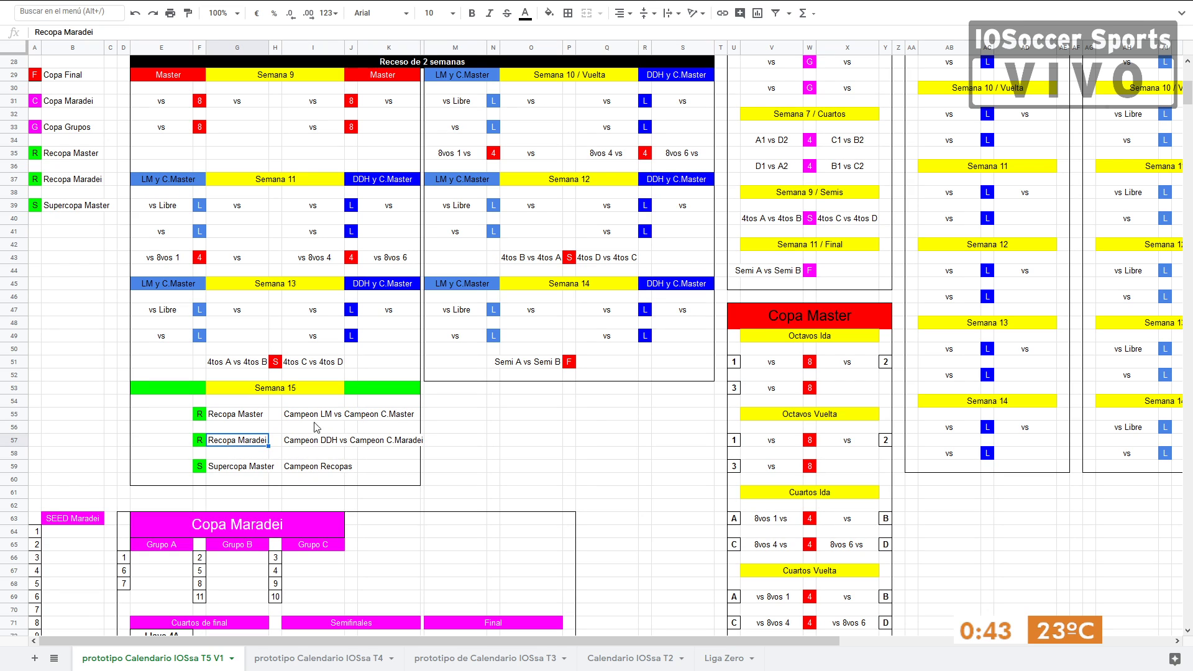
{"action": "left_click", "coordinate": [416, 446]}
{"action": "left_click", "coordinate": [324, 445]}
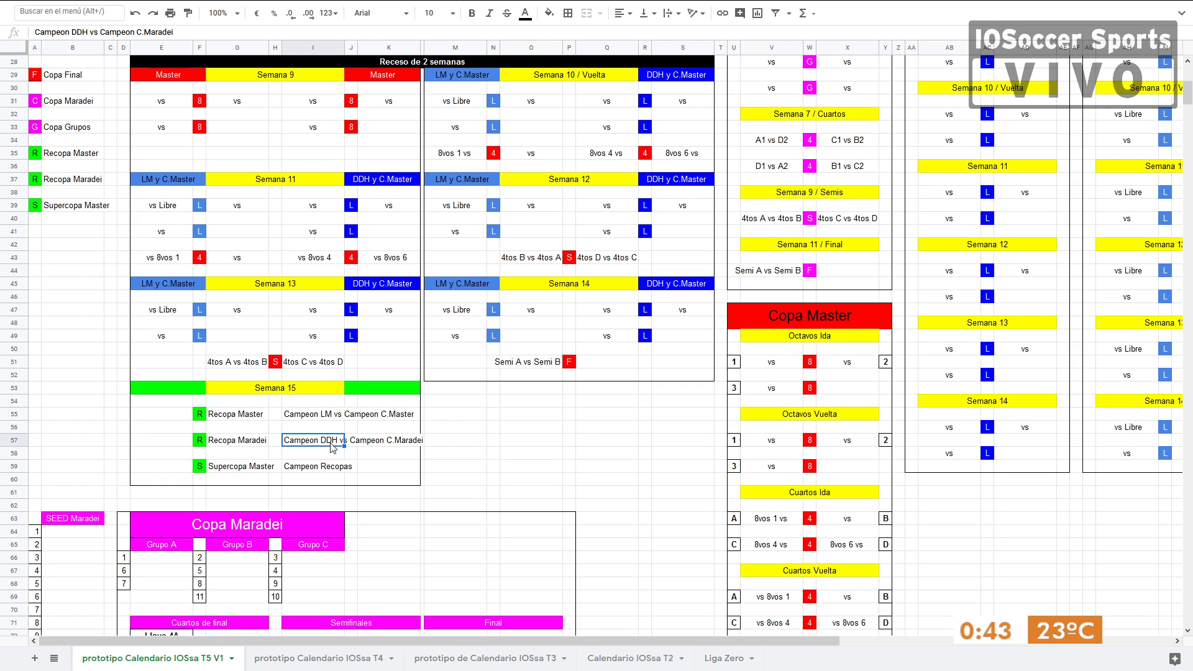
{"action": "left_click", "coordinate": [265, 468]}
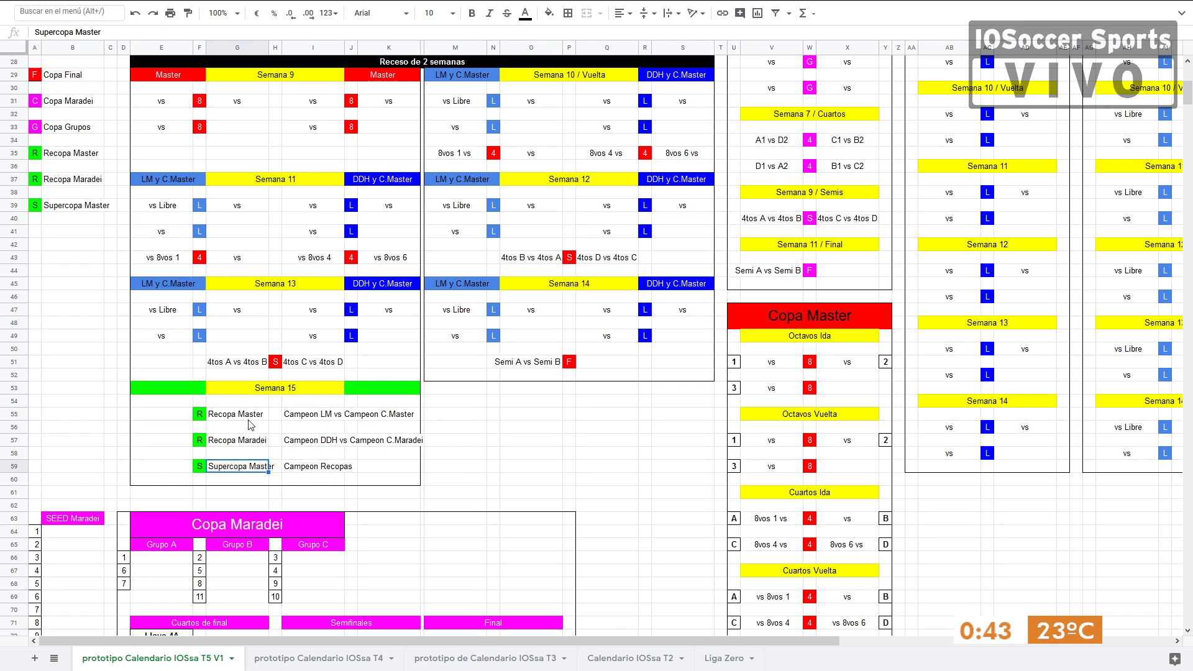
{"action": "left_click_drag", "start_coordinate": [237, 444], "coordinate": [239, 415]}
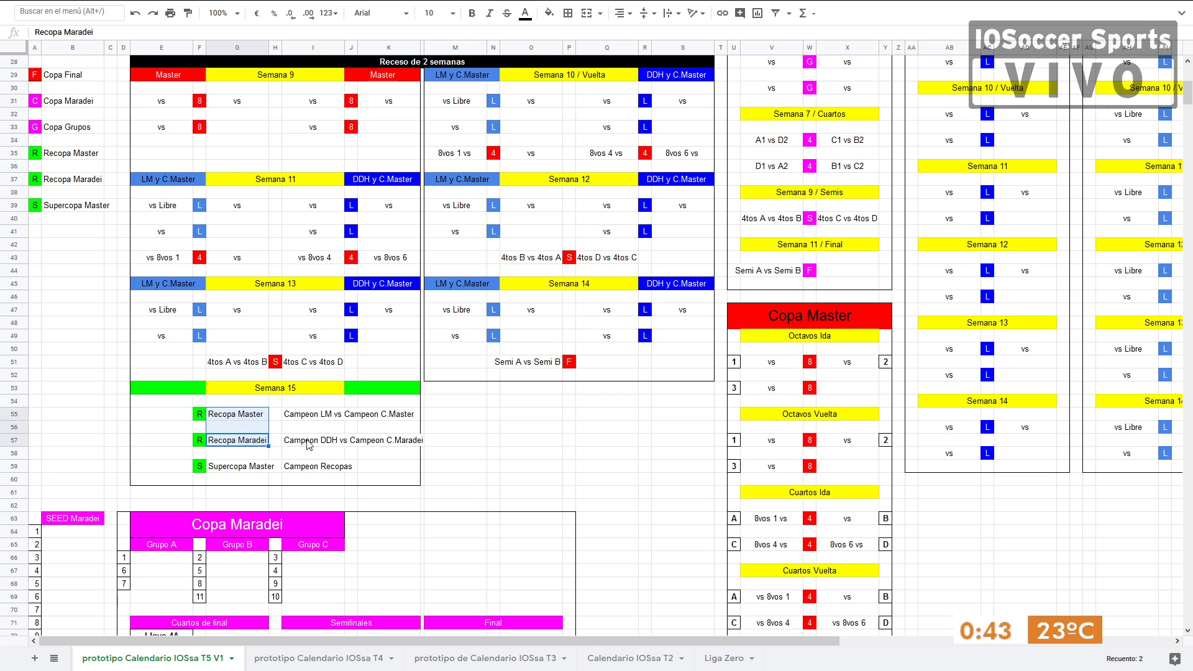
{"action": "left_click", "coordinate": [327, 443]}
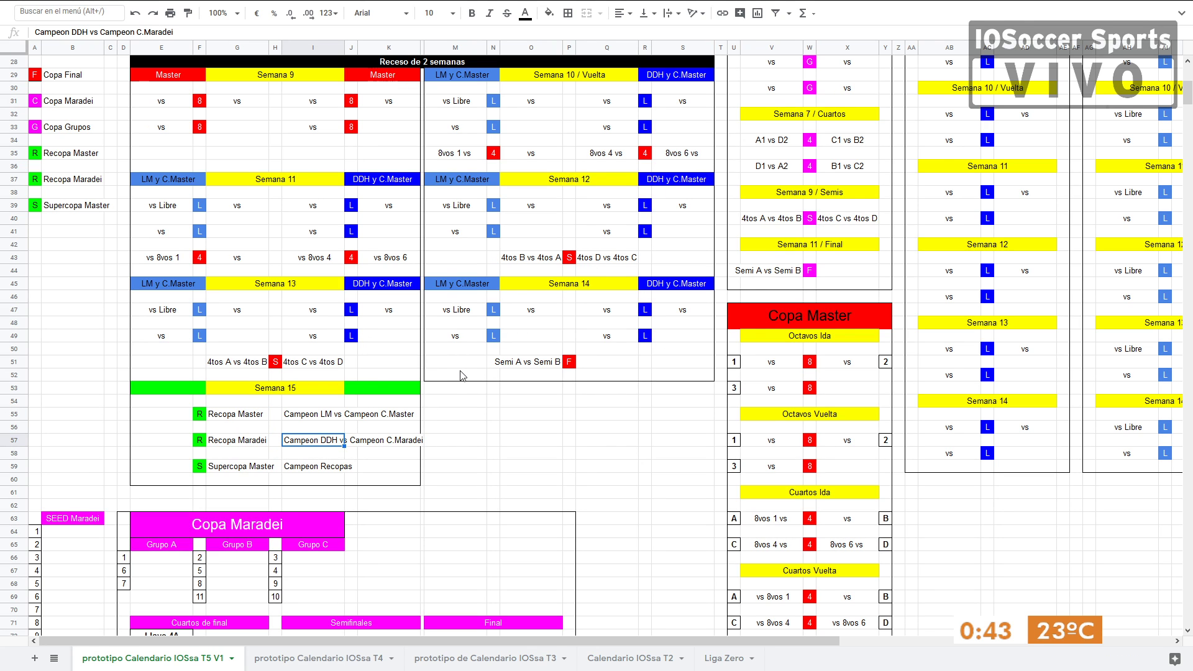
- Review the DDH and LM team lists at the start of the sheet, including the empty LM cells B11:B16
{"action": "scroll", "coordinate": [461, 375], "scroll_direction": "up", "scroll_amount": 9}
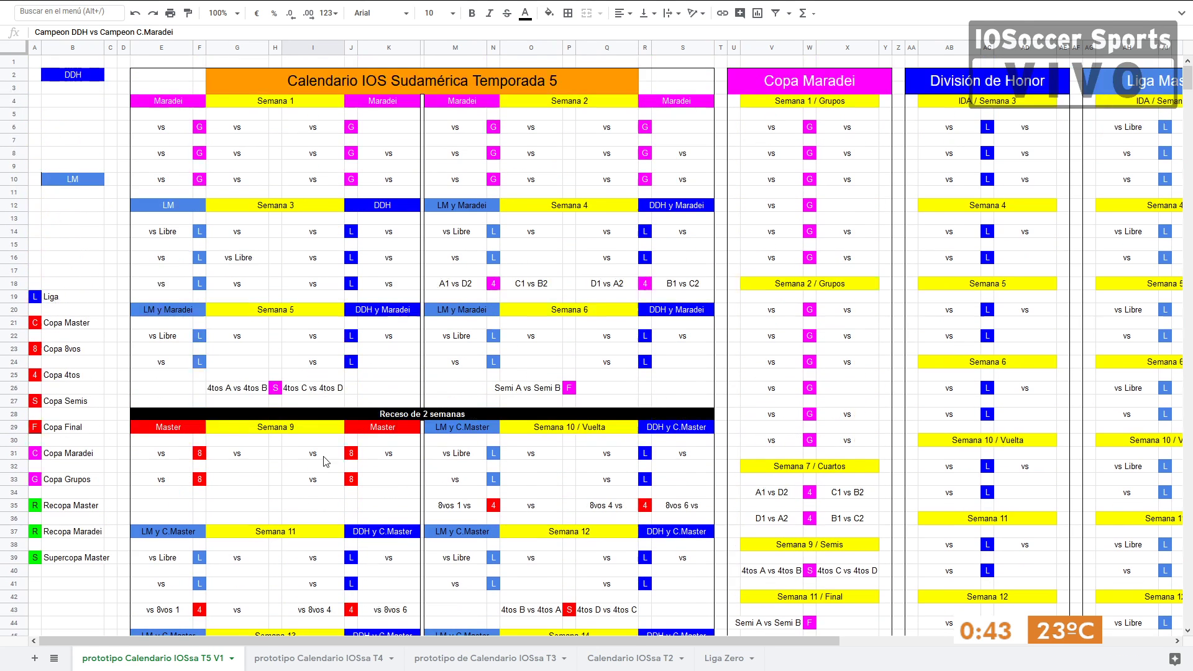
{"action": "left_click", "coordinate": [78, 185]}
{"action": "left_click", "coordinate": [81, 77]}
{"action": "left_click", "coordinate": [79, 182]}
{"action": "left_click", "coordinate": [76, 79]}
{"action": "left_click", "coordinate": [83, 178]}
{"action": "left_click", "coordinate": [90, 80]}
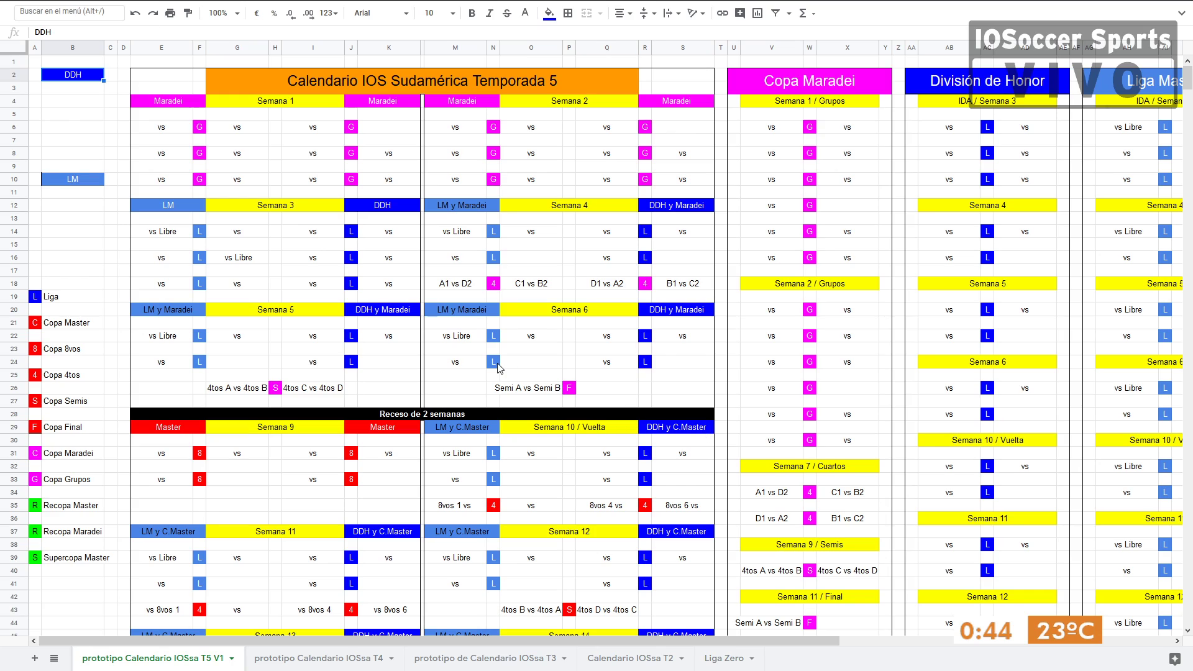
{"action": "left_click", "coordinate": [79, 196]}
{"action": "left_click_drag", "start_coordinate": [79, 196], "coordinate": [80, 257]}
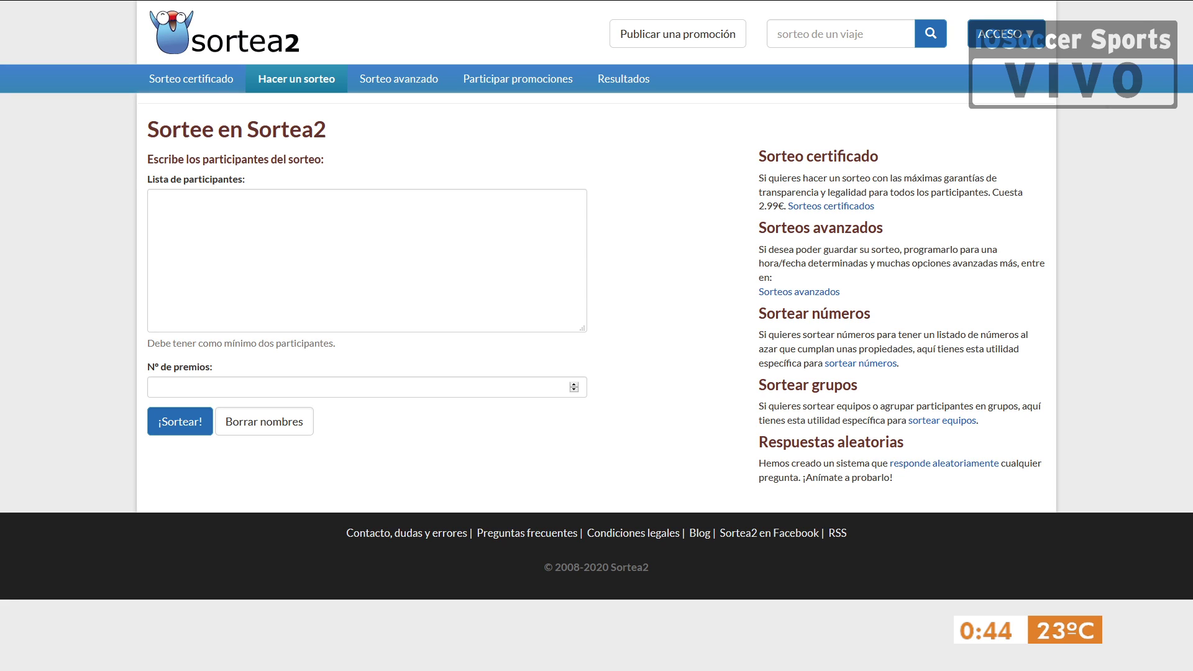
- In Sortea2, list the participants VRL, GB, JF, CCFC and JFB on separate lines and run the draw
{"action": "left_click", "coordinate": [210, 261]}
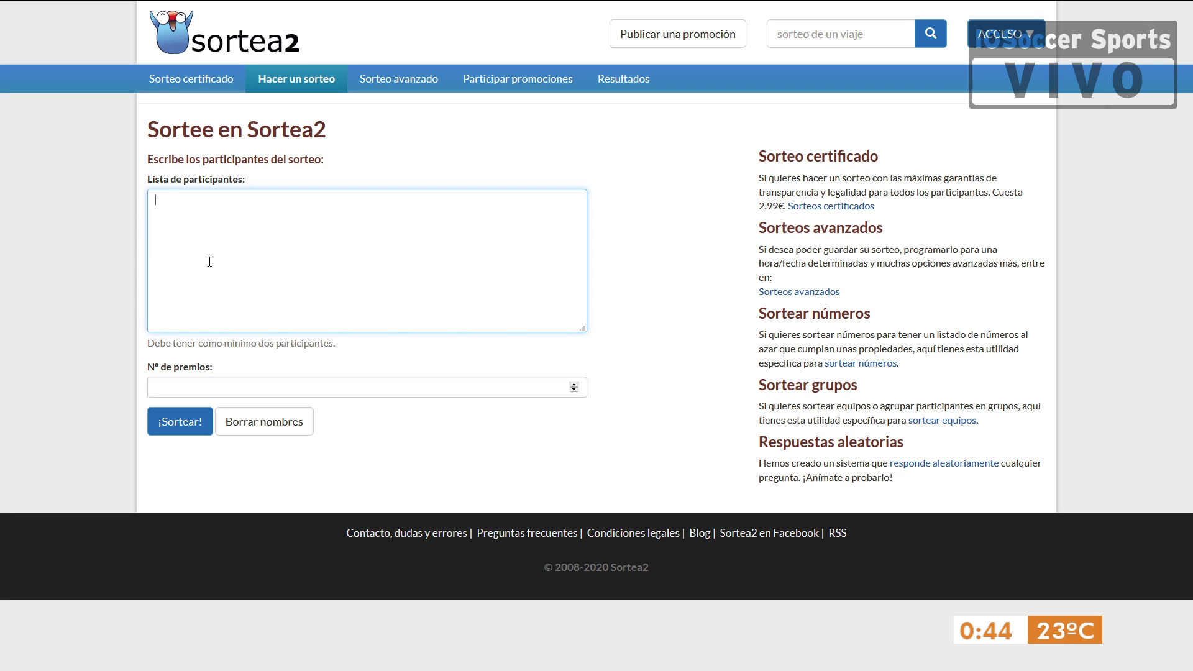
{"action": "type", "text": "VRL GB JF CCFC JFB"}
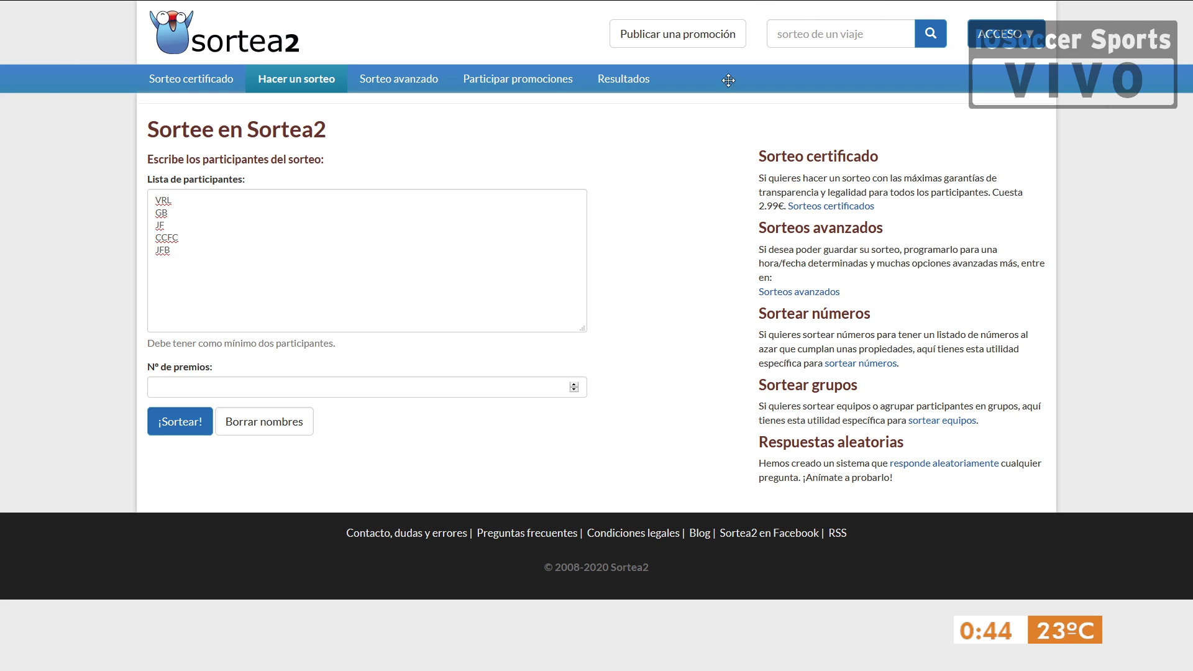
{"action": "left_click", "coordinate": [181, 423]}
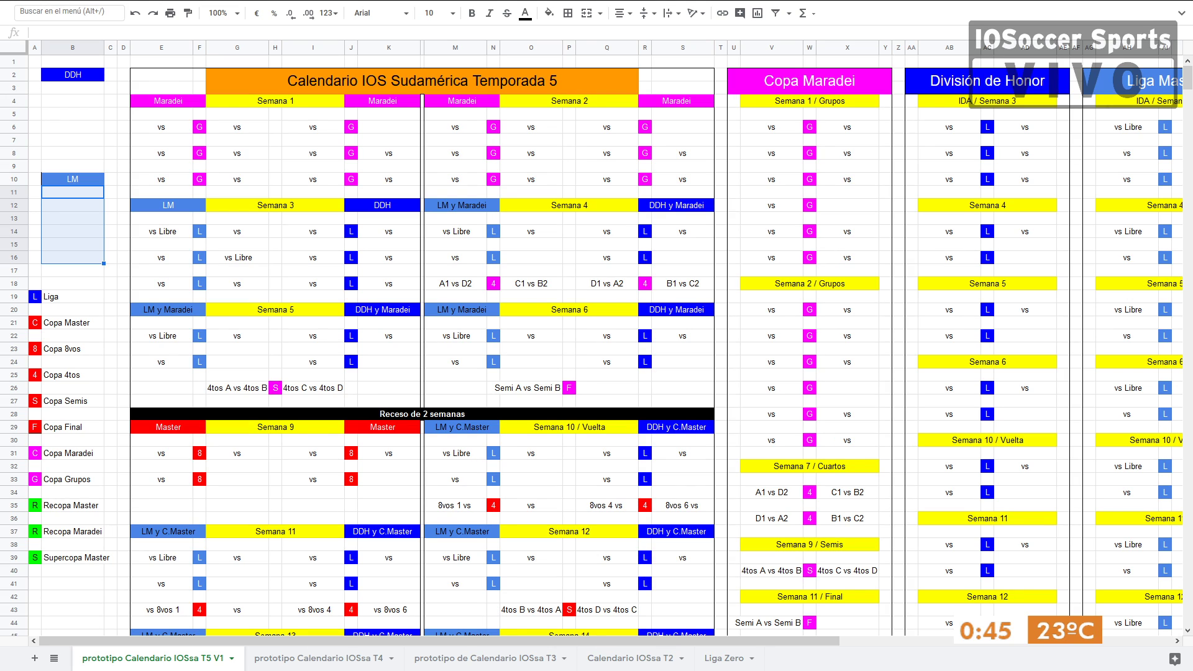
- Enter the LM teams in drawn order in B11:B15: JF, JFB, VRL, GB and CCFC
{"action": "left_click", "coordinate": [73, 192]}
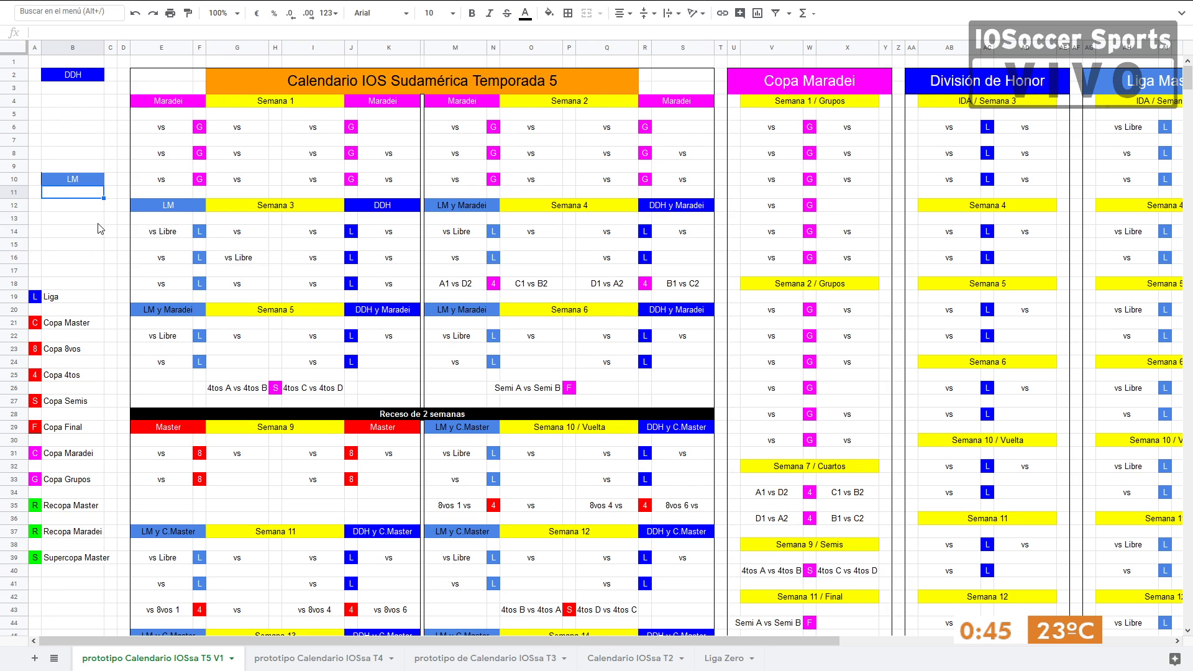
{"action": "type", "text": "JF"}
{"action": "key", "text": "Return"}
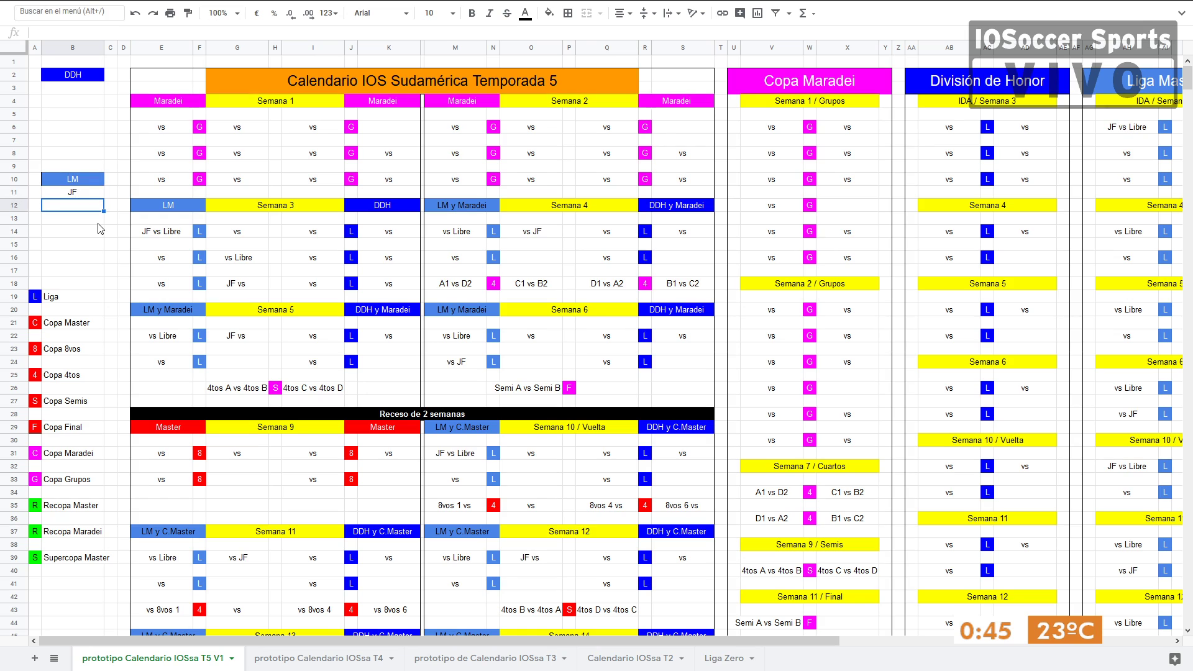
{"action": "type", "text": "JFB"}
{"action": "key", "text": "Return"}
{"action": "type", "text": "VRL"}
{"action": "key", "text": "Return"}
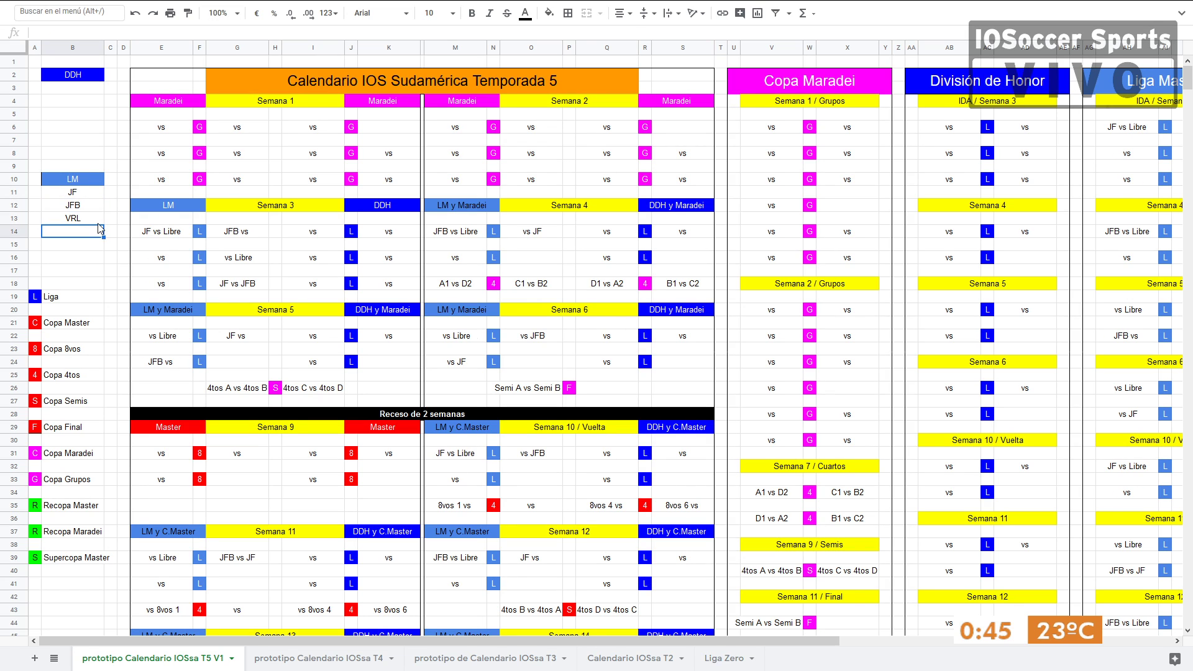
{"action": "type", "text": "GB"}
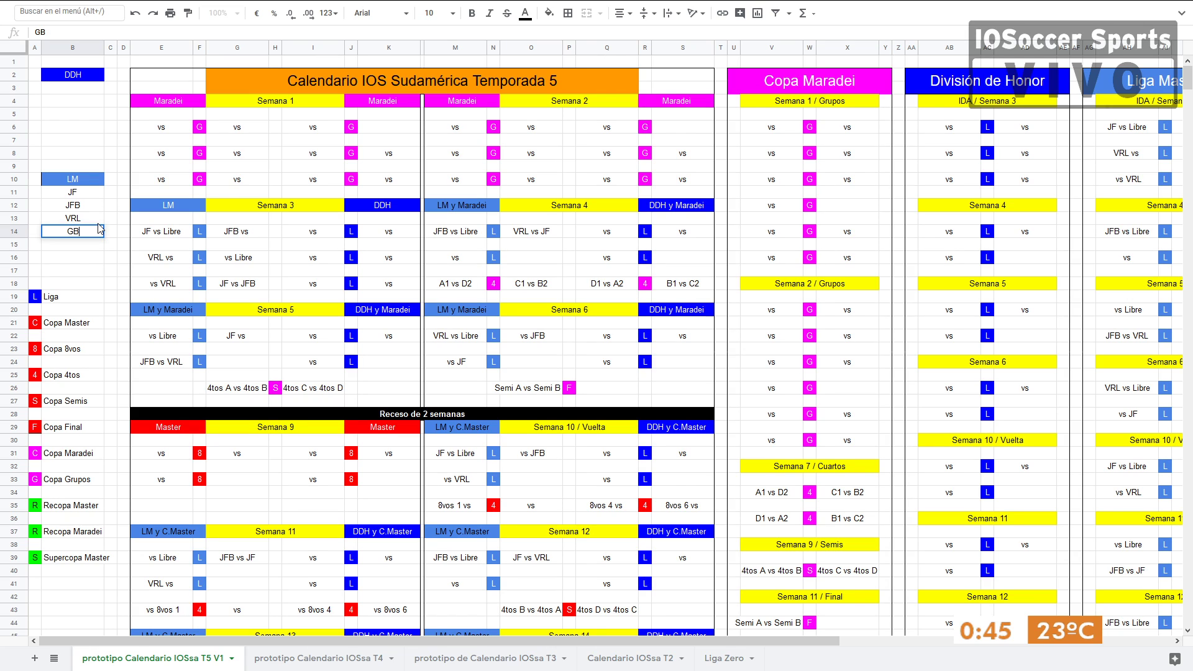
{"action": "key", "text": "Return"}
{"action": "type", "text": "CCFC"}
{"action": "key", "text": "Return"}
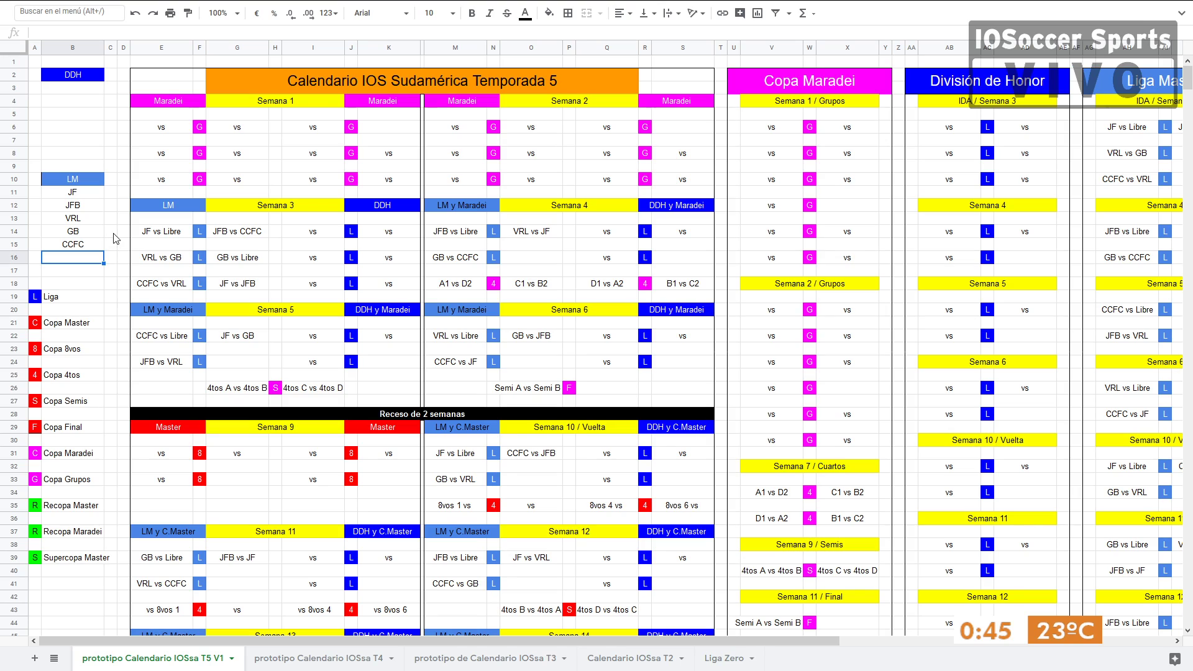
- Review the LM fixtures of Semana 3 and the Copa Maradei group fixtures of Semana 1 and Semana 2
{"action": "left_click", "coordinate": [243, 234]}
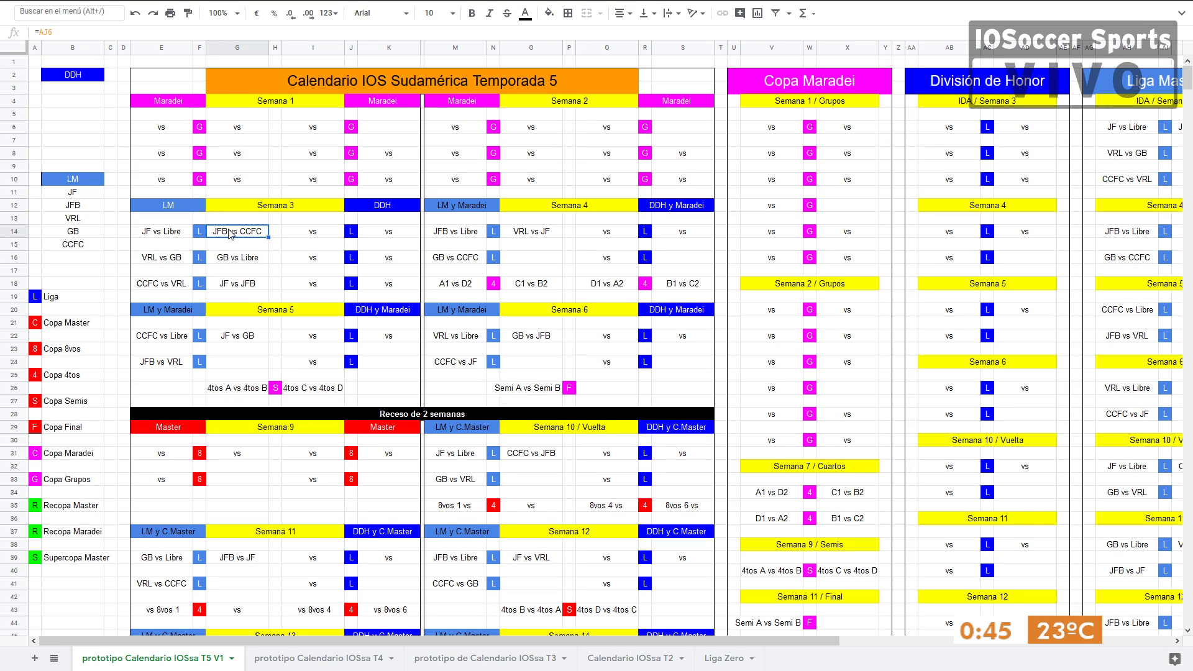
{"action": "left_click_drag", "start_coordinate": [155, 239], "coordinate": [212, 263]}
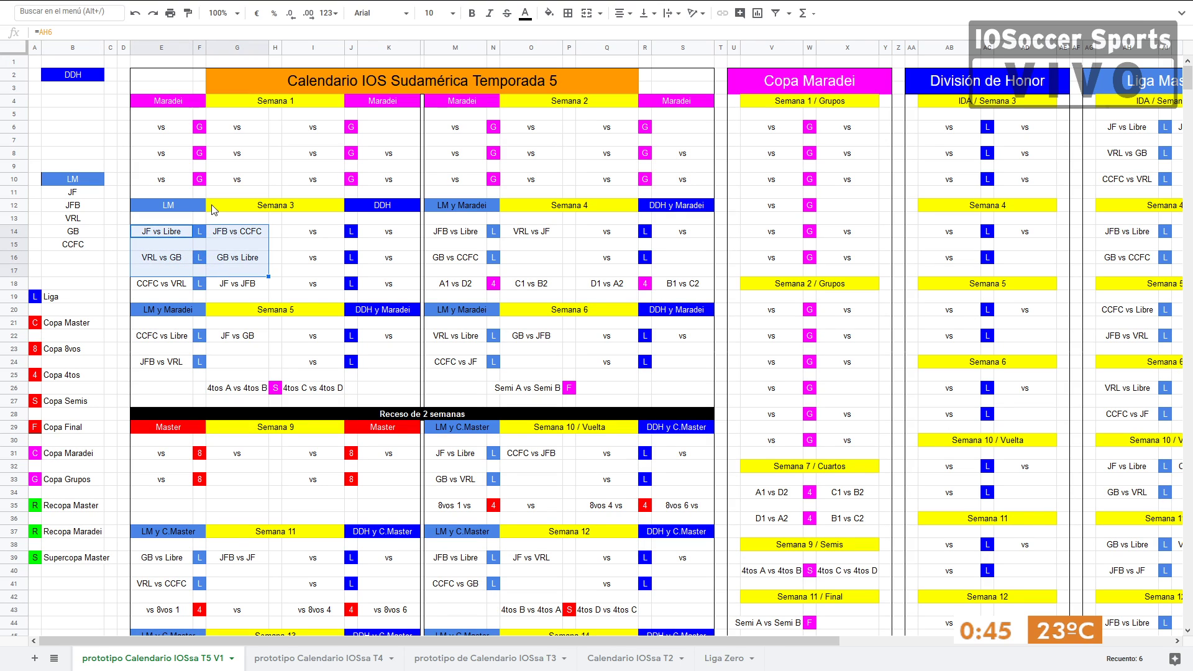
{"action": "left_click", "coordinate": [273, 208]}
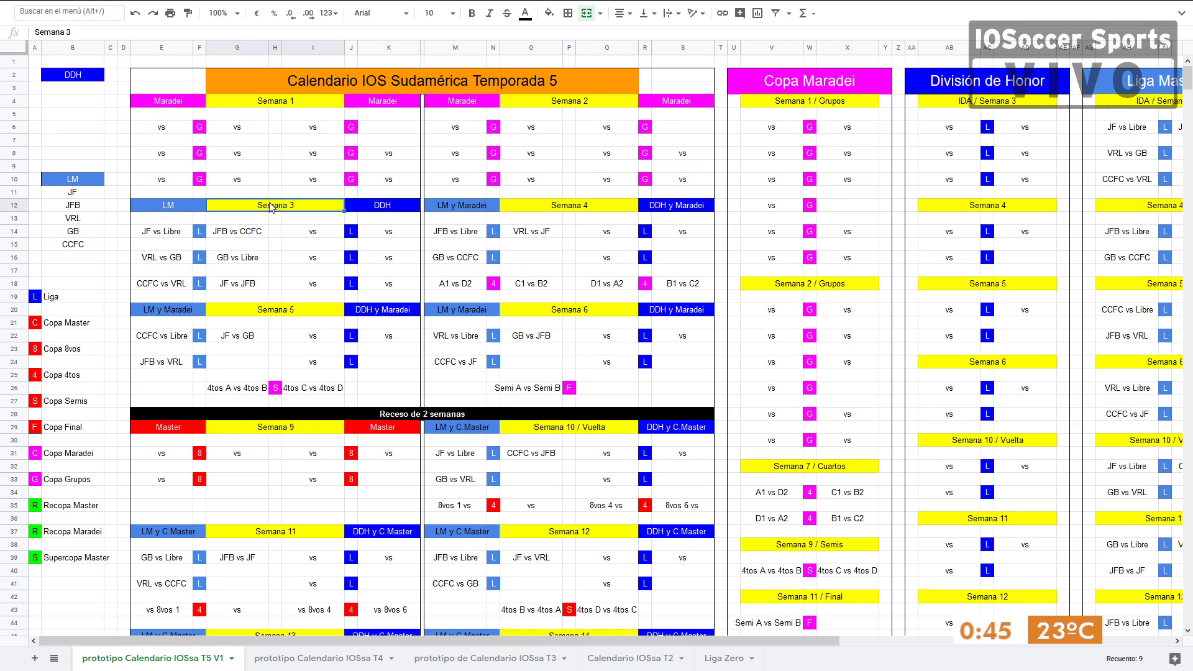
{"action": "left_click_drag", "start_coordinate": [163, 129], "coordinate": [673, 185]}
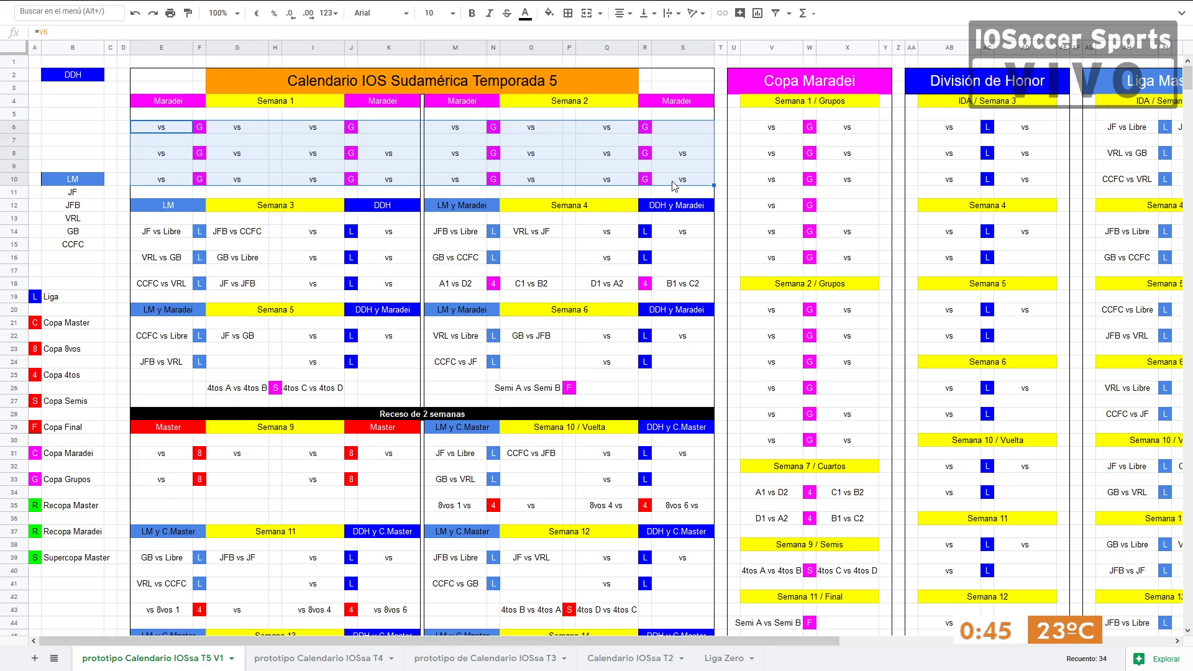
{"action": "left_click_drag", "start_coordinate": [162, 231], "coordinate": [260, 284]}
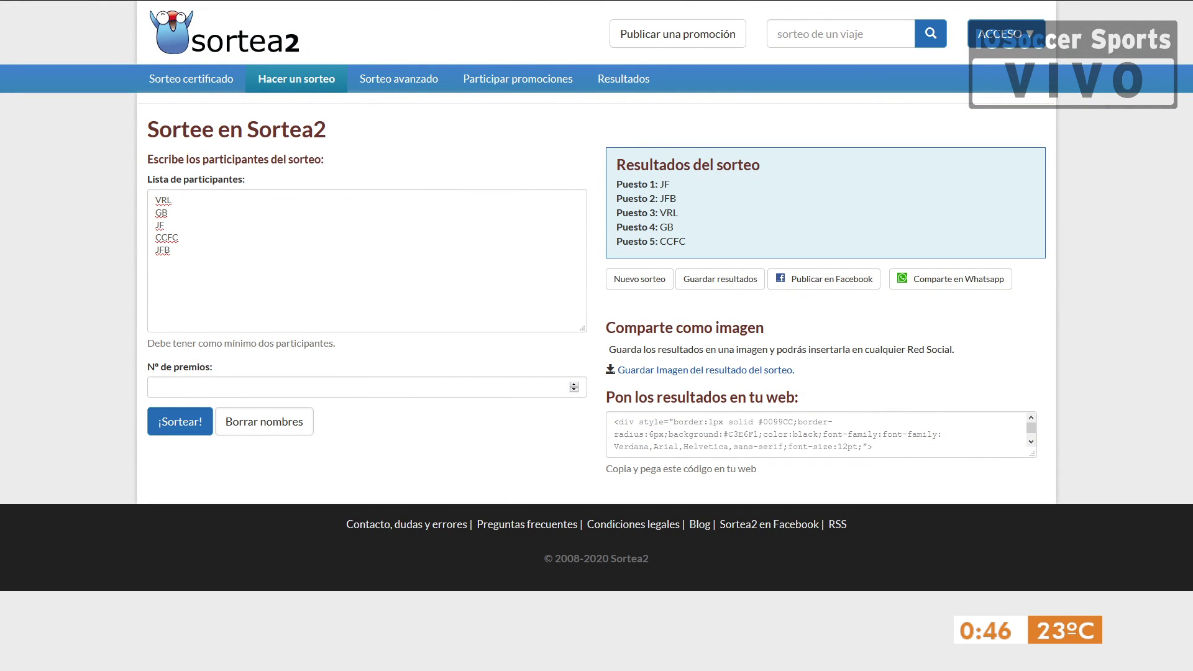
- Switch to Sortea2 and clear the previous draw's teams from the participant list
{"action": "left_click", "coordinate": [182, 252]}
{"action": "key", "text": "ctrl+a"}
{"action": "type", "text": "ddh"}
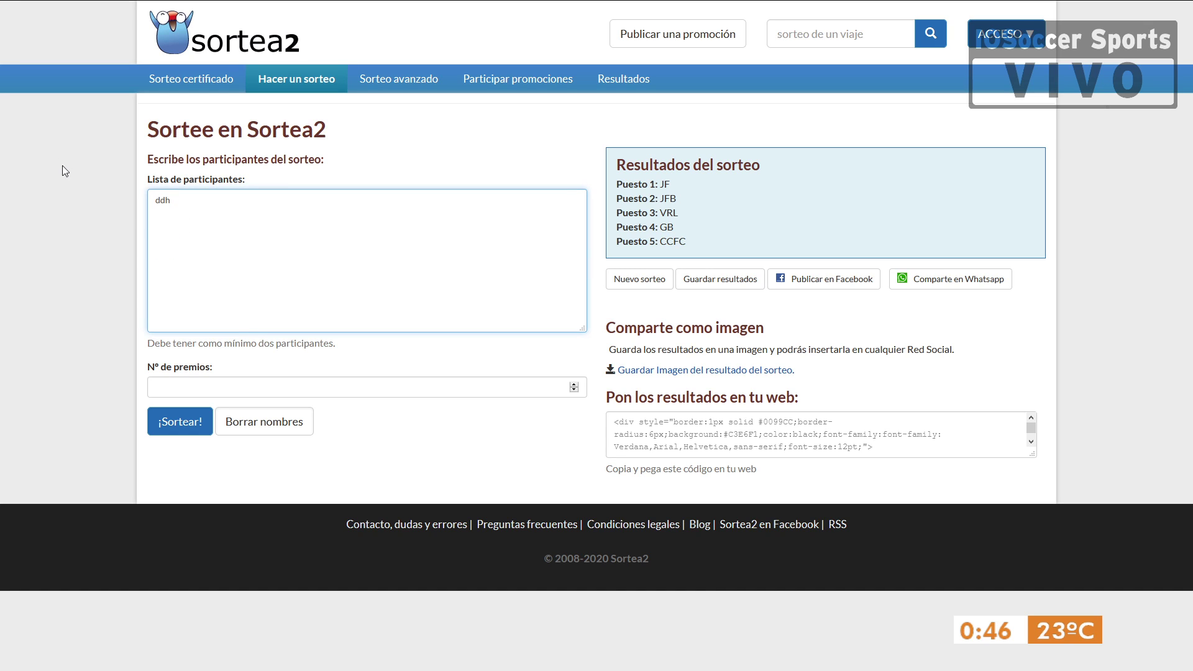
{"action": "key", "text": "ctrl+a"}
{"action": "key", "text": "BackSpace"}
{"action": "left_click", "coordinate": [127, 665]}
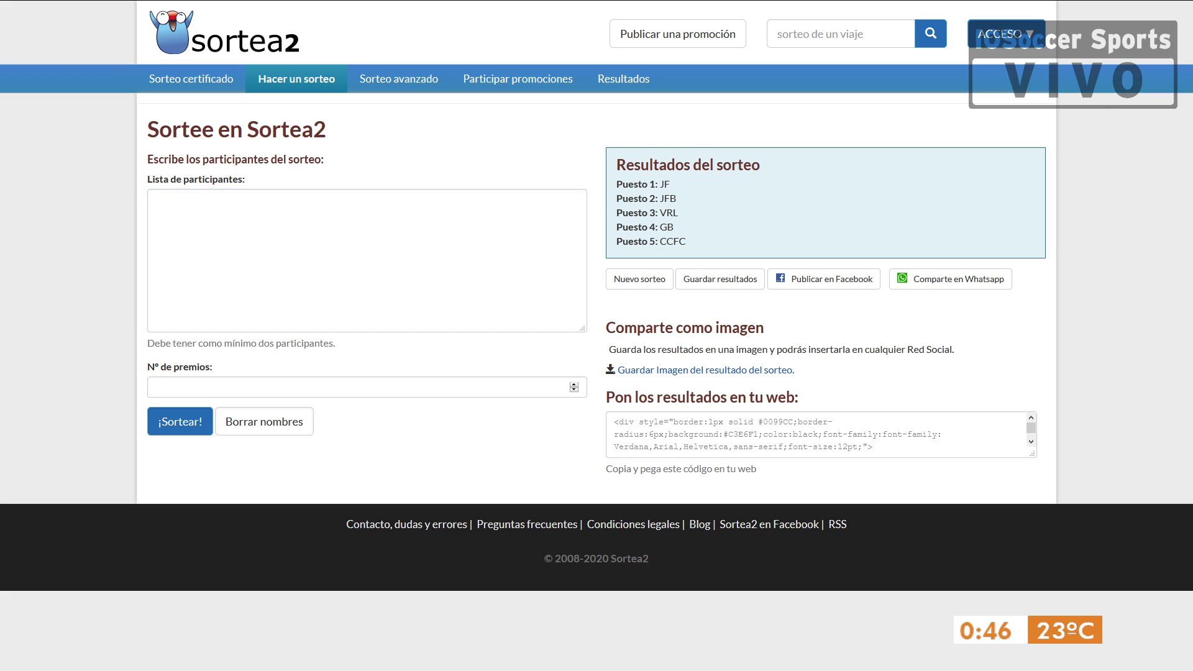
- List the participants MG, MAGO, ACM, INTER, LYV and MDS on separate lines and run the draw
{"action": "left_click", "coordinate": [228, 234]}
{"action": "type", "text": "MG MAGO ACM INTER LYV MDS"}
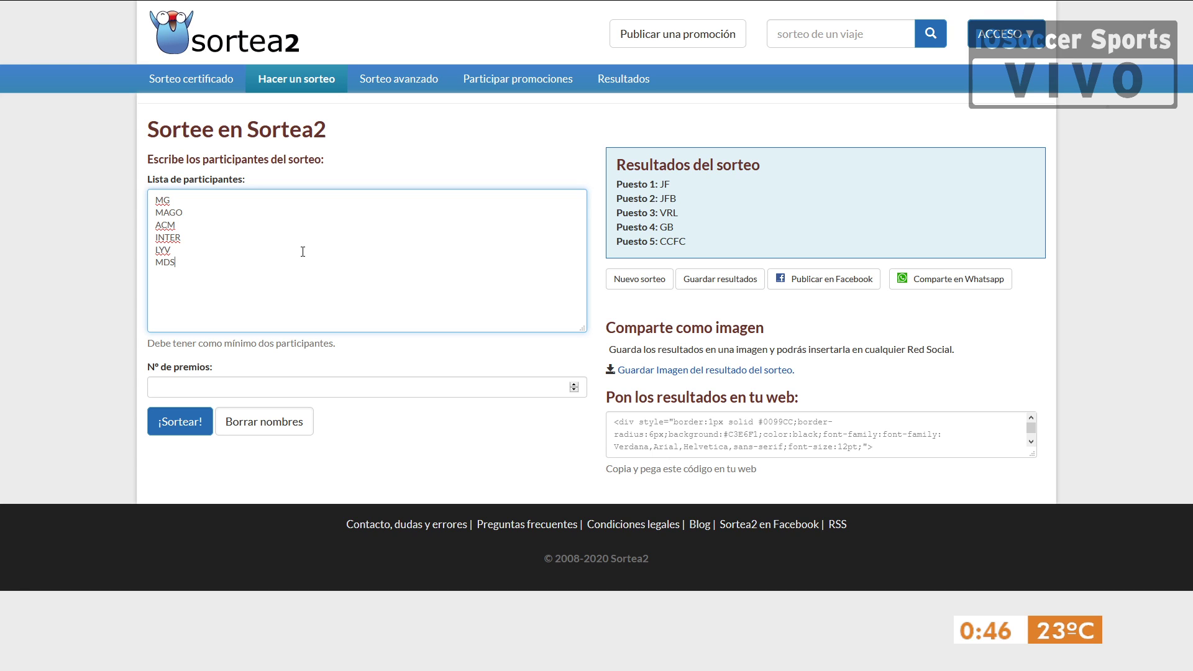
{"action": "double_click", "coordinate": [168, 212]}
{"action": "double_click", "coordinate": [171, 264]}
{"action": "left_click", "coordinate": [187, 292]}
{"action": "left_click", "coordinate": [202, 657]}
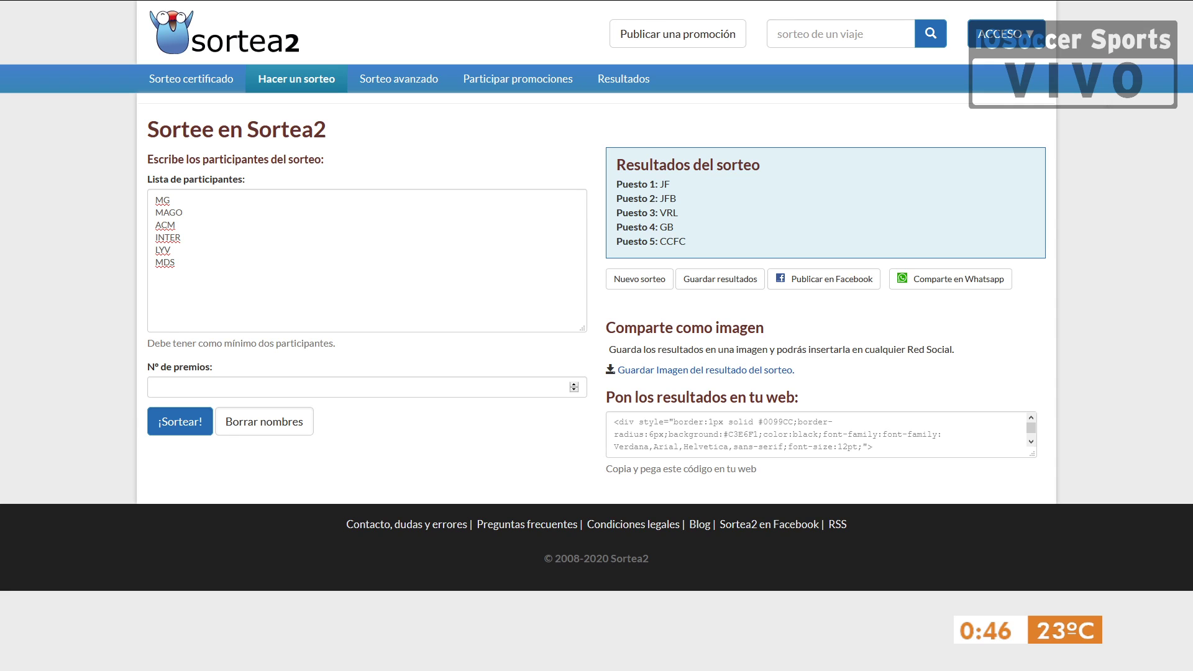
{"action": "left_click", "coordinate": [180, 421]}
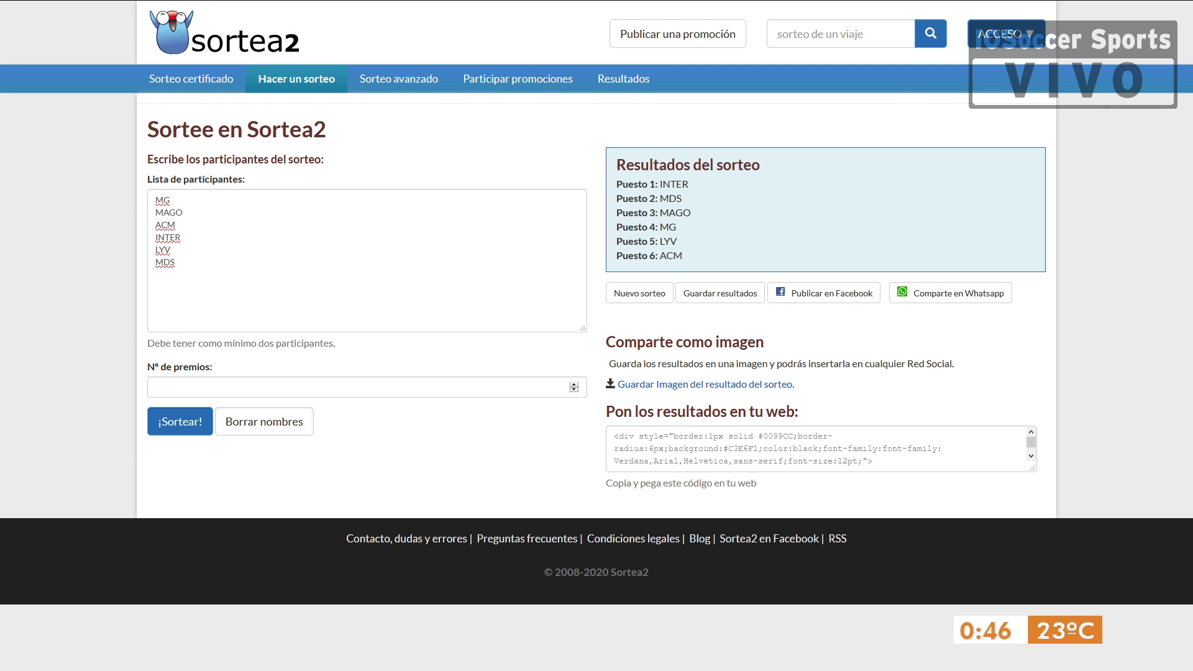
- Back in the calendar sheet, enter the DDH teams in drawn order in B3:B8: INTER, MDS, MAGO, MG, LYV and ACM
{"action": "key", "text": "alt+Tab"}
{"action": "left_click", "coordinate": [79, 94]}
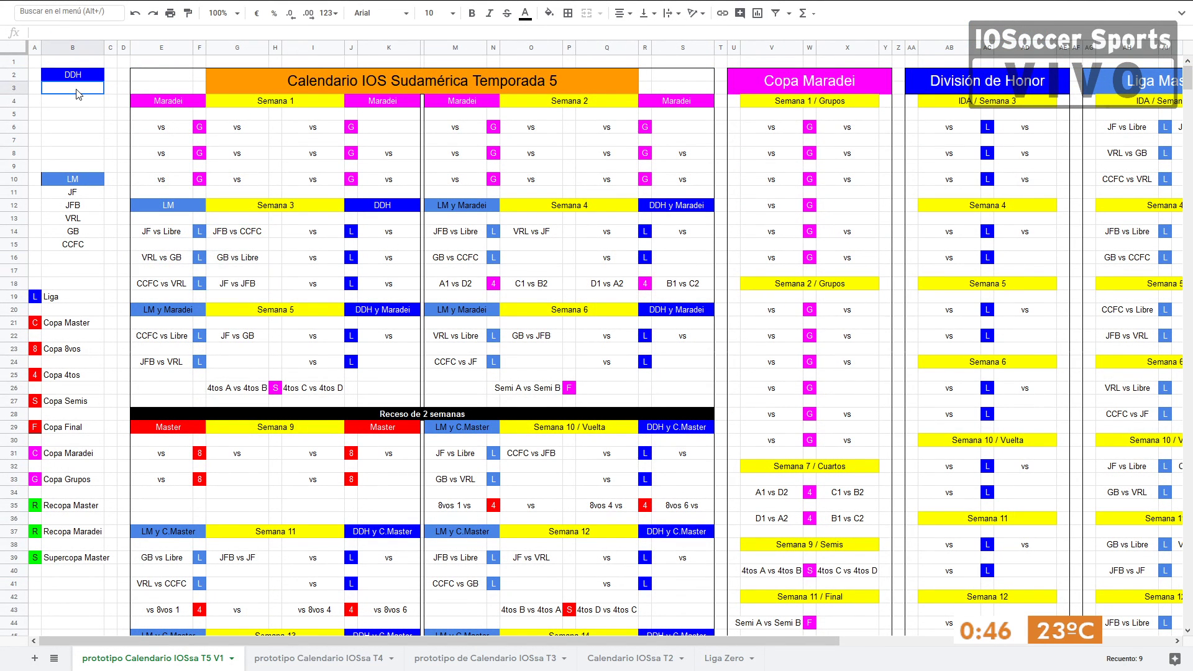
{"action": "type", "text": "INTER"}
{"action": "key", "text": "Return"}
{"action": "type", "text": "MDS"}
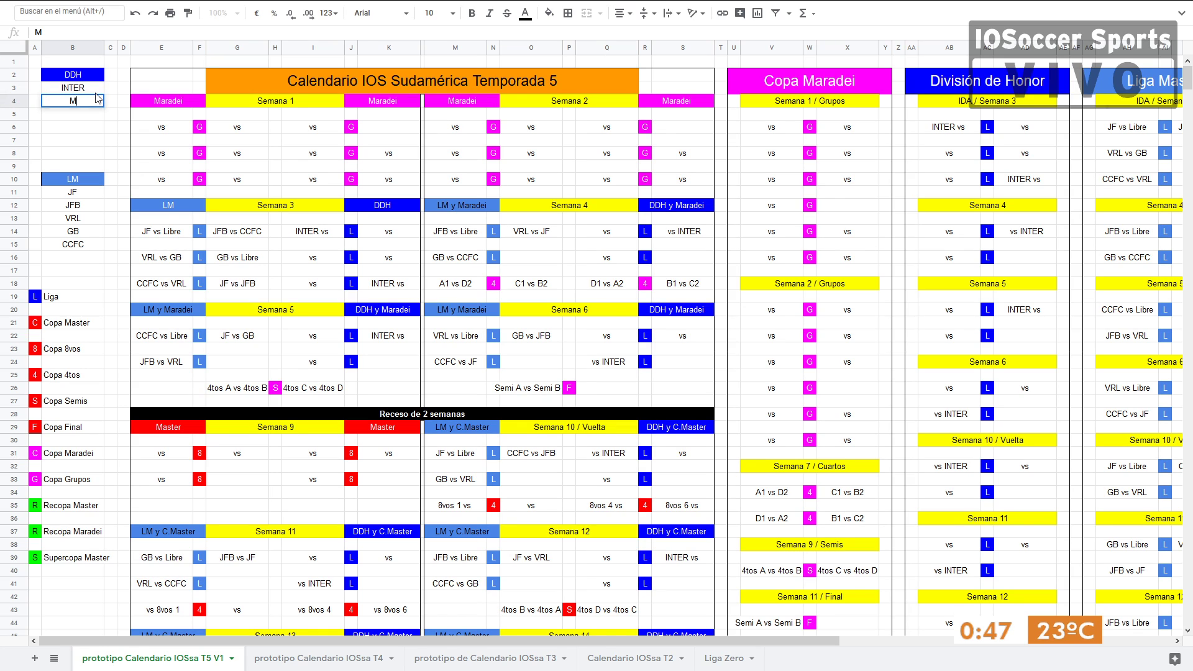
{"action": "key", "text": "Return"}
{"action": "type", "text": "MAGO"}
{"action": "key", "text": "Return"}
{"action": "type", "text": "MG"}
{"action": "key", "text": "Return"}
{"action": "type", "text": "LYV"}
{"action": "key", "text": "Return"}
{"action": "type", "text": "ACM"}
{"action": "key", "text": "Return"}
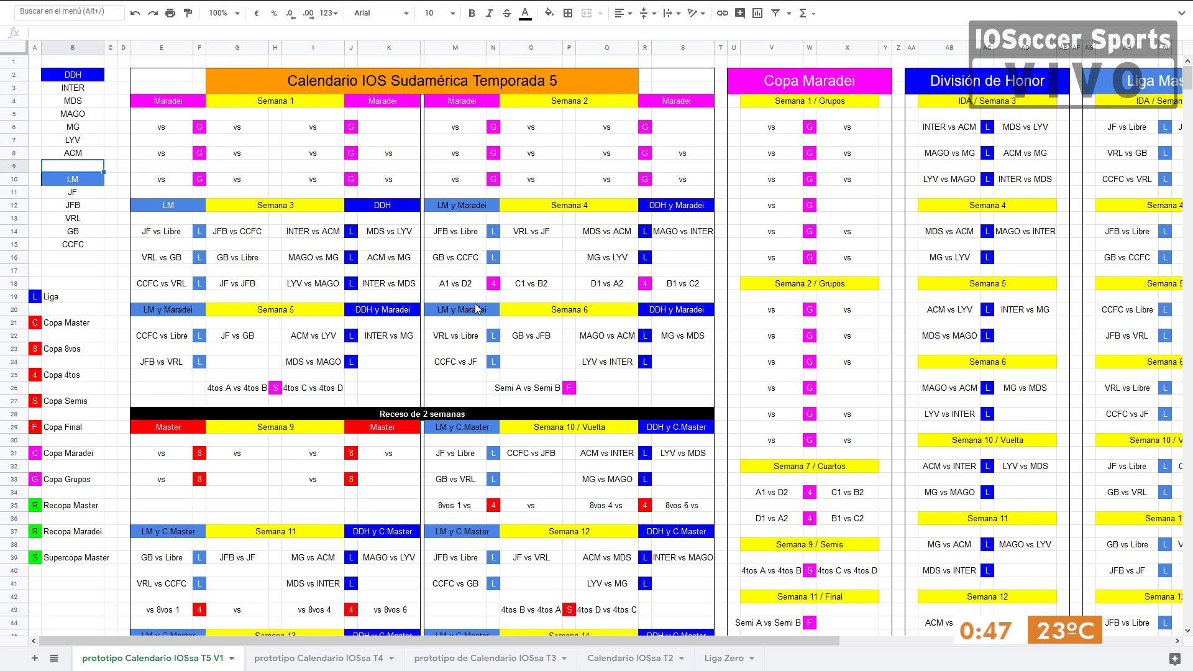
- Examine the SEED Maradei list, the seed positions in Copa Maradei groups A to C and the Llave 4A quarter-final slots
{"action": "scroll", "coordinate": [415, 276], "scroll_direction": "down", "scroll_amount": 6}
{"action": "scroll", "coordinate": [414, 275], "scroll_direction": "down", "scroll_amount": 5}
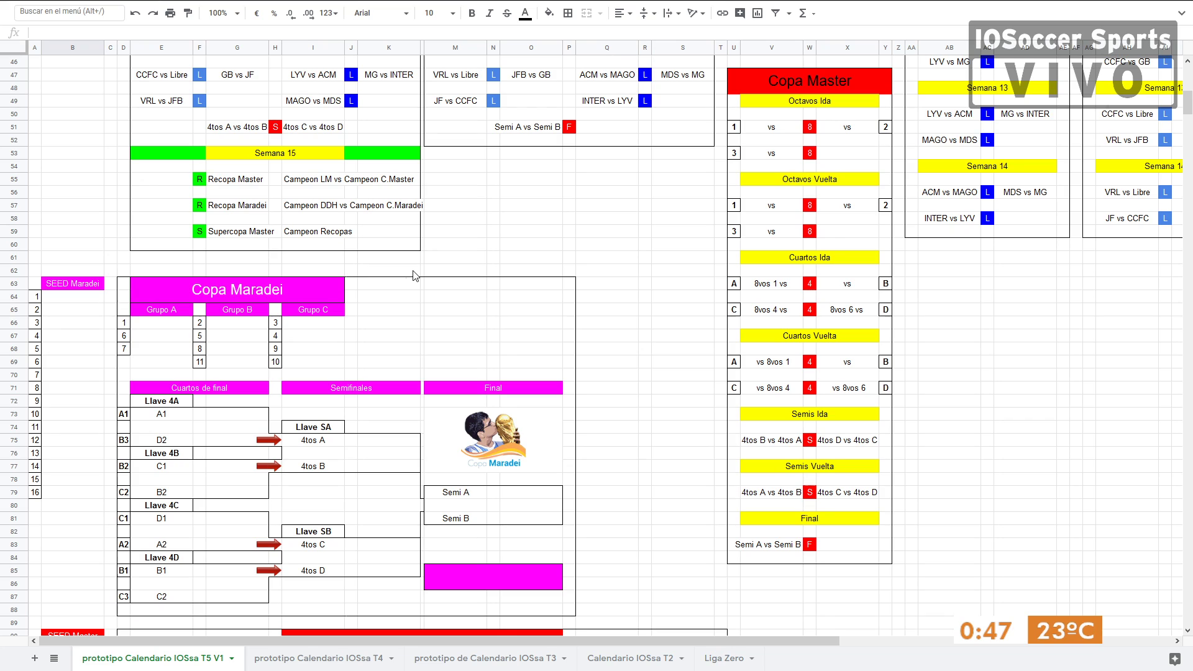
{"action": "left_click_drag", "start_coordinate": [75, 298], "coordinate": [79, 478]}
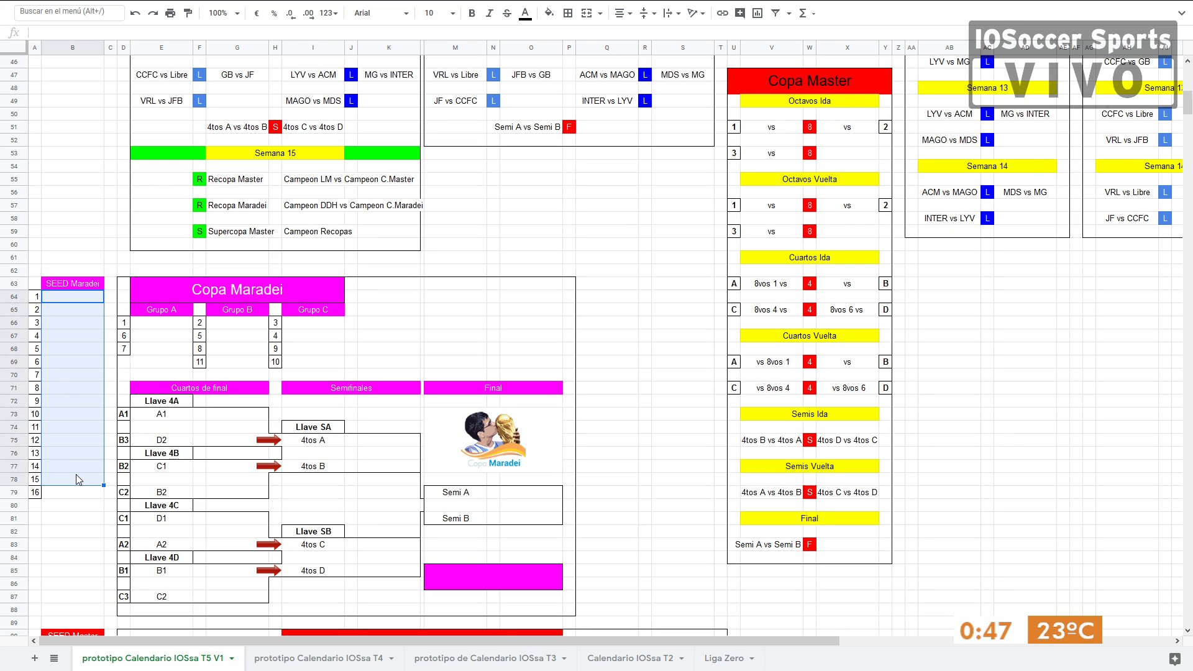
{"action": "left_click", "coordinate": [73, 308]}
{"action": "left_click_drag", "start_coordinate": [73, 308], "coordinate": [75, 299]}
{"action": "left_click", "coordinate": [163, 322]}
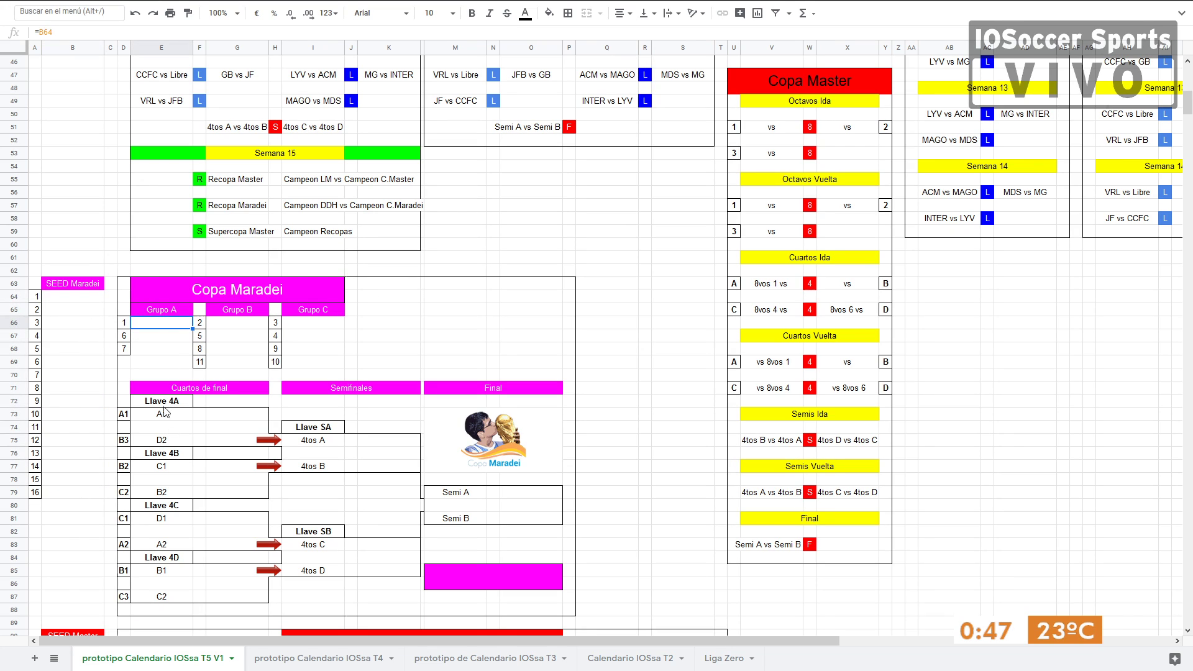
{"action": "left_click_drag", "start_coordinate": [178, 324], "coordinate": [313, 349]}
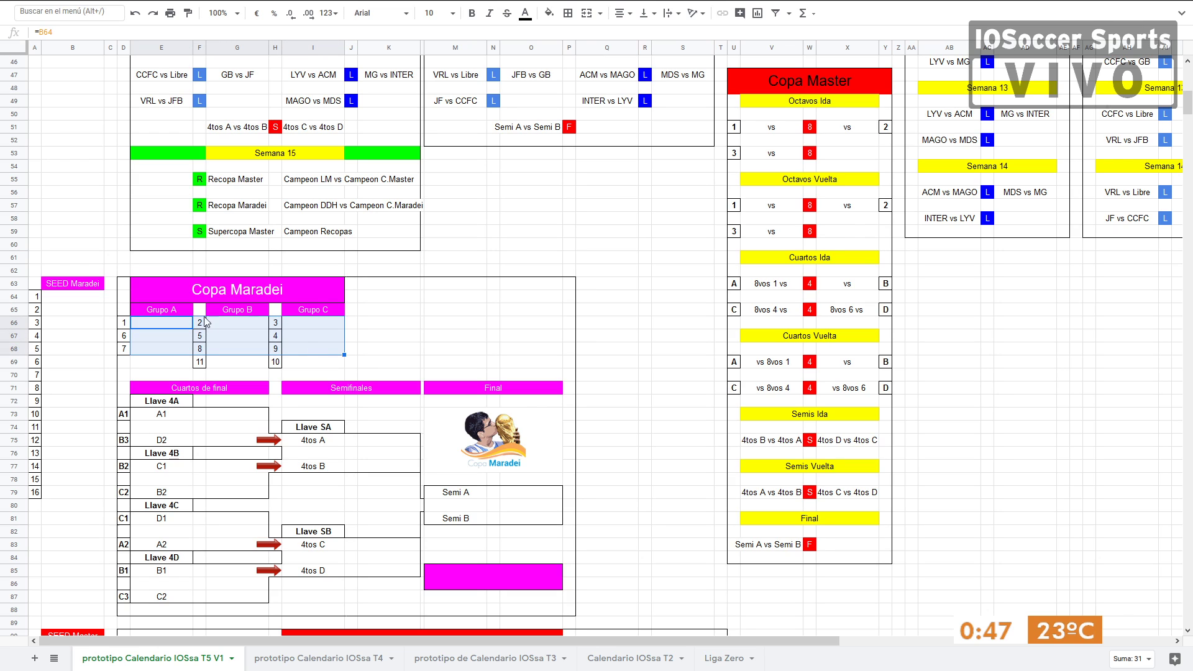
{"action": "left_click", "coordinate": [162, 421]}
{"action": "left_click", "coordinate": [164, 442]}
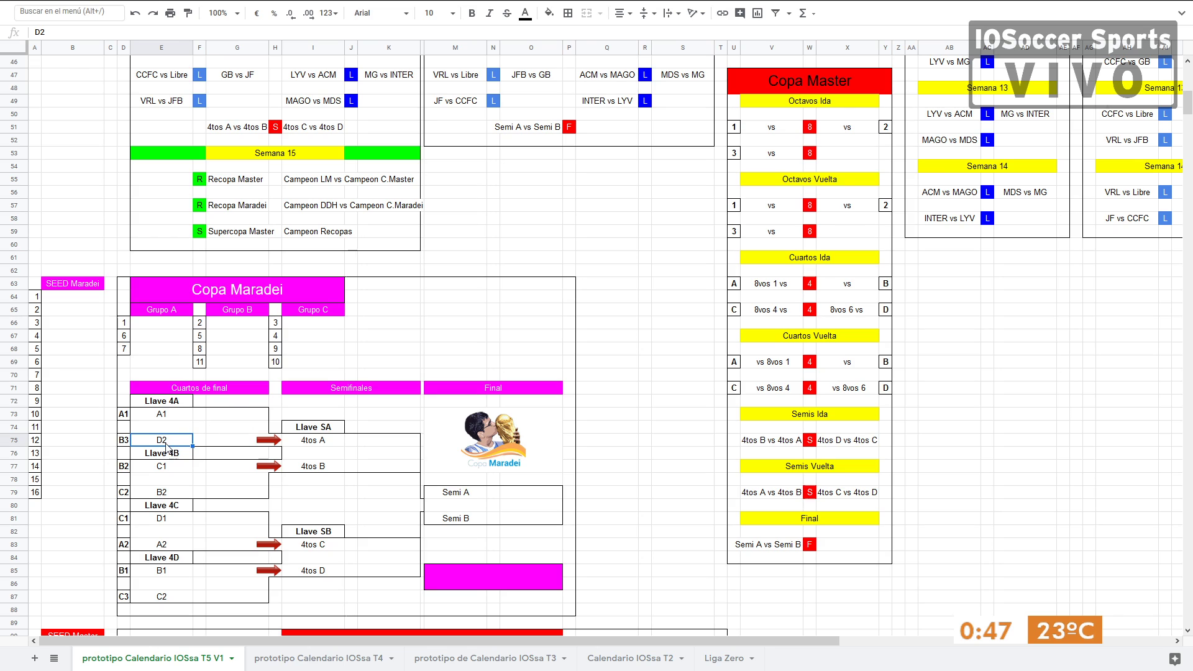
{"action": "scroll", "coordinate": [186, 518], "scroll_direction": "down", "scroll_amount": 1}
{"action": "left_click", "coordinate": [125, 402]}
{"action": "left_click", "coordinate": [177, 404]}
{"action": "type", "text": "b3"}
{"action": "key", "text": "Return"}
{"action": "key", "text": "Delete"}
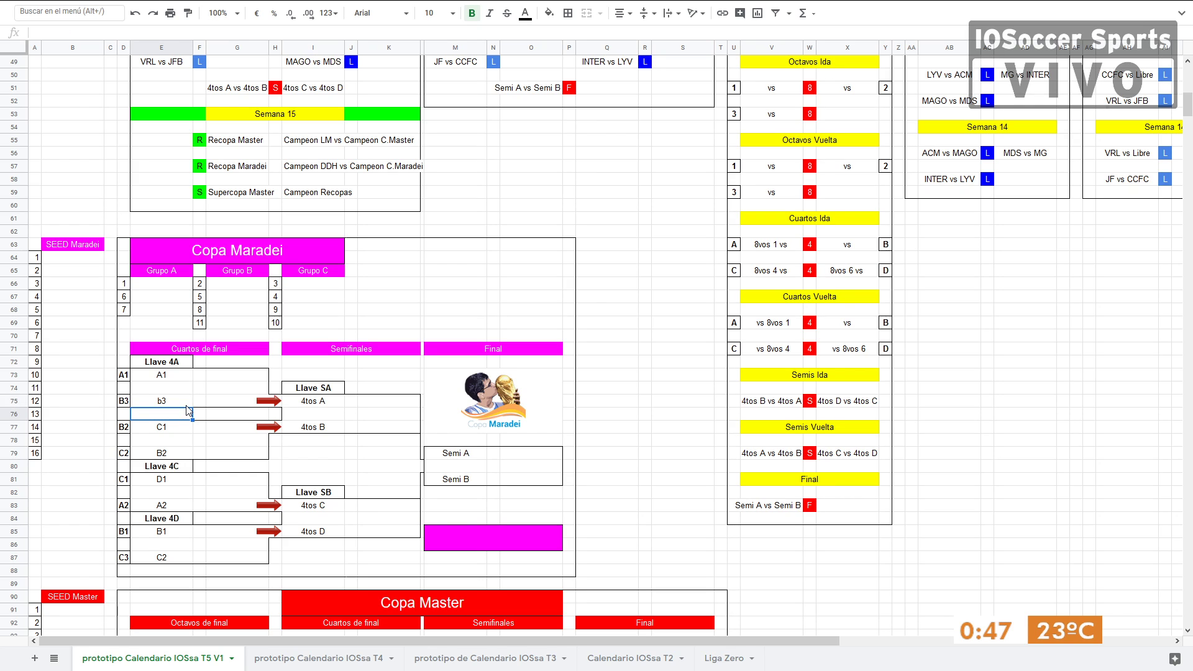
{"action": "key", "text": "ctrl+z"}
- In the Copa Maradei quarter-finals, set the second slot of Llave 4A to B3 and the Llave 4B slots to B2 and C2
{"action": "left_click", "coordinate": [177, 405]}
{"action": "type", "text": "B3"}
{"action": "key", "text": "Return"}
{"action": "left_click", "coordinate": [167, 434]}
{"action": "type", "text": "B2"}
{"action": "left_click", "coordinate": [169, 455]}
{"action": "type", "text": "C2"}
- Set the first slot of Llave 4C to C1 and the second slot of Llave 4D to C3
{"action": "left_click", "coordinate": [163, 483]}
{"action": "type", "text": "C1"}
{"action": "left_click", "coordinate": [166, 508]}
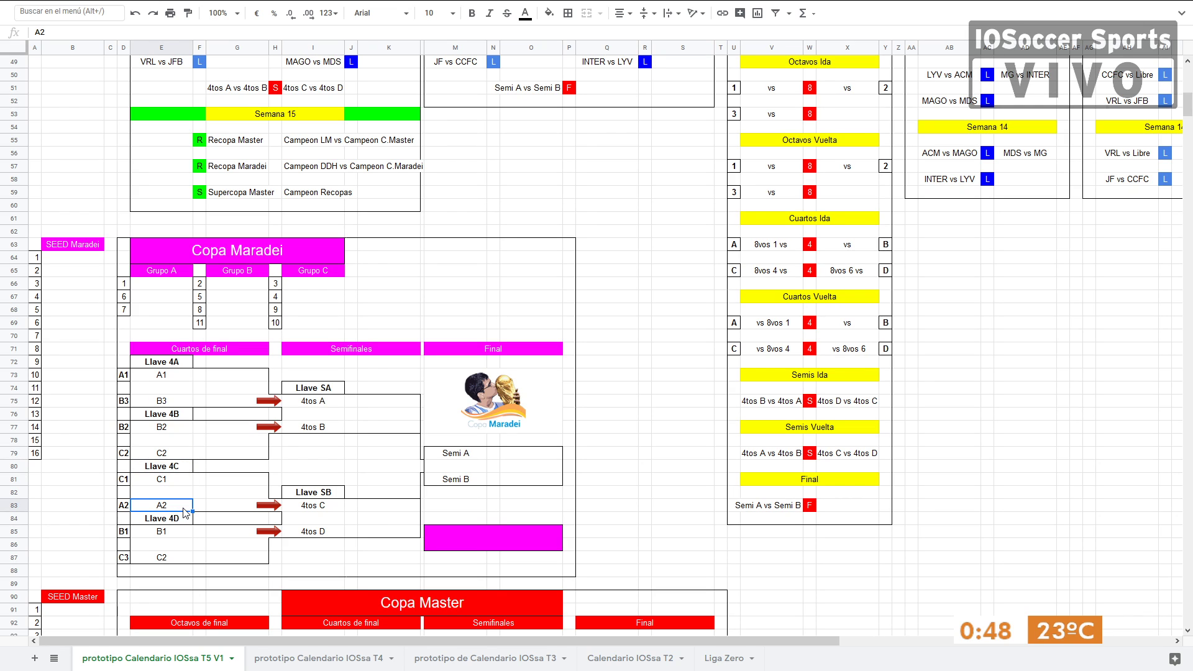
{"action": "left_click", "coordinate": [170, 557]}
{"action": "type", "text": "C3"}
{"action": "left_click", "coordinate": [217, 574]}
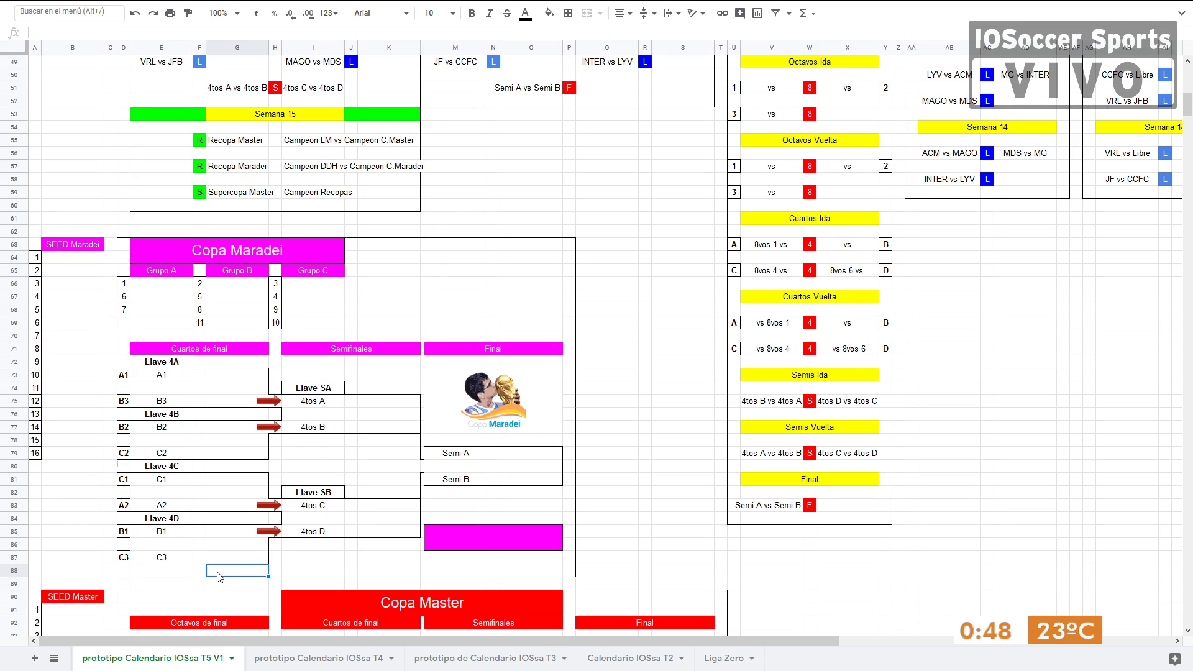
- Check the Copa Maradei quarter-final pairings against the seed positions in Grupo A, Grupo B and Grupo C
{"action": "left_click", "coordinate": [165, 376]}
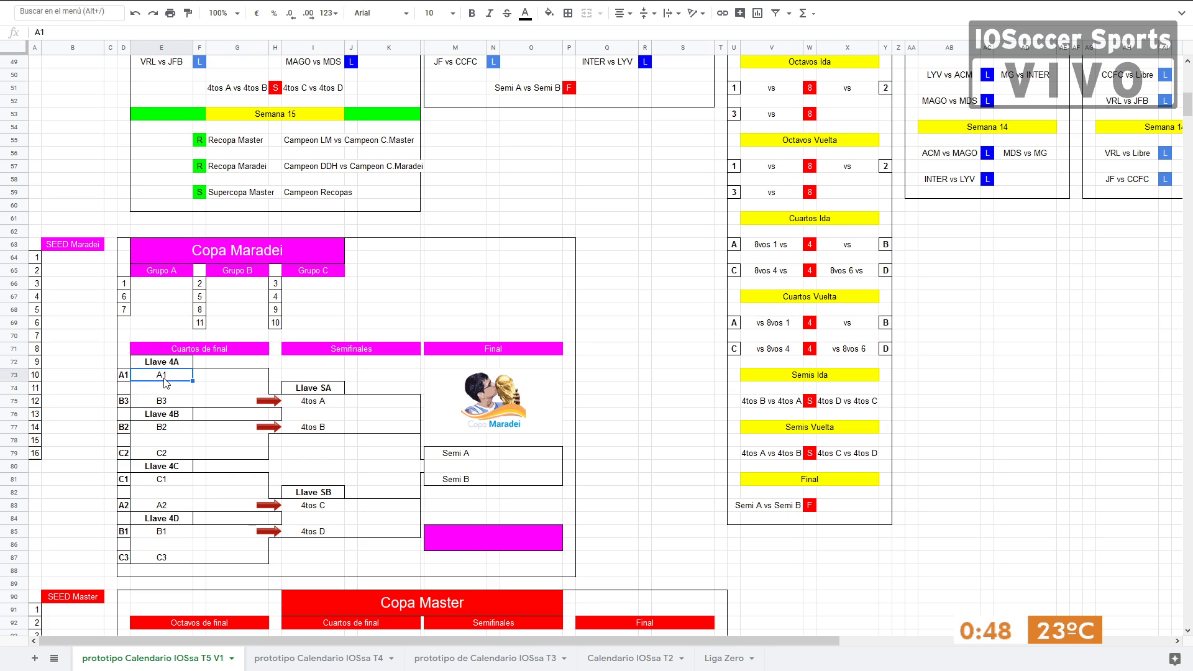
{"action": "left_click", "coordinate": [166, 402]}
{"action": "left_click", "coordinate": [232, 314]}
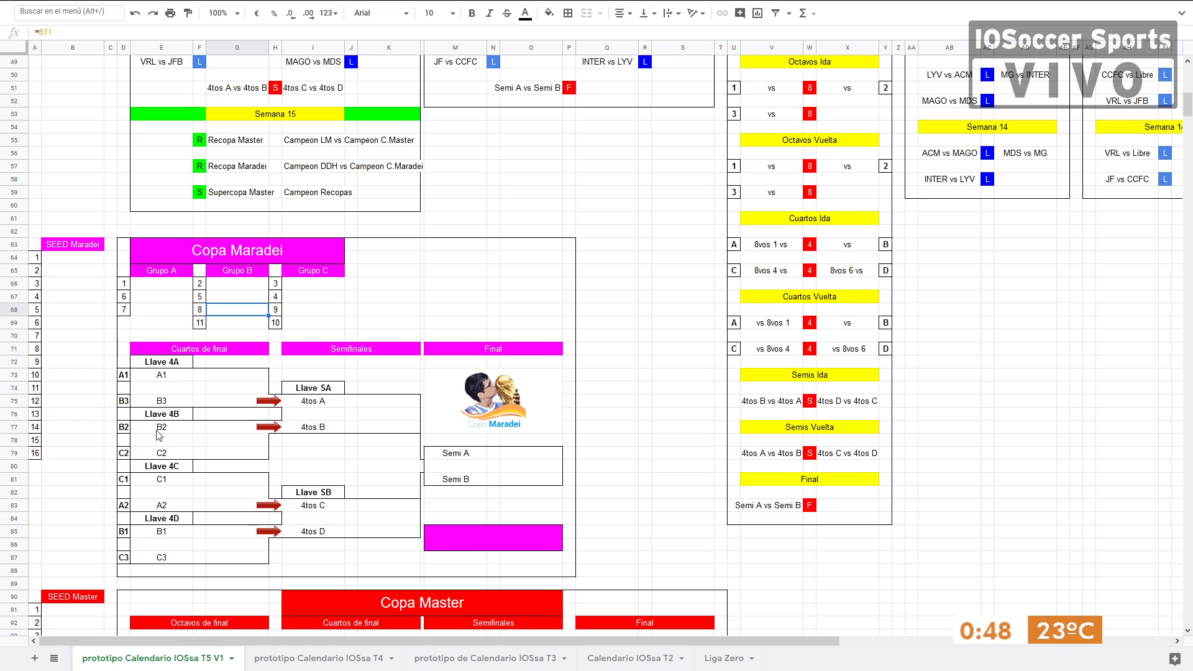
{"action": "left_click", "coordinate": [163, 534]}
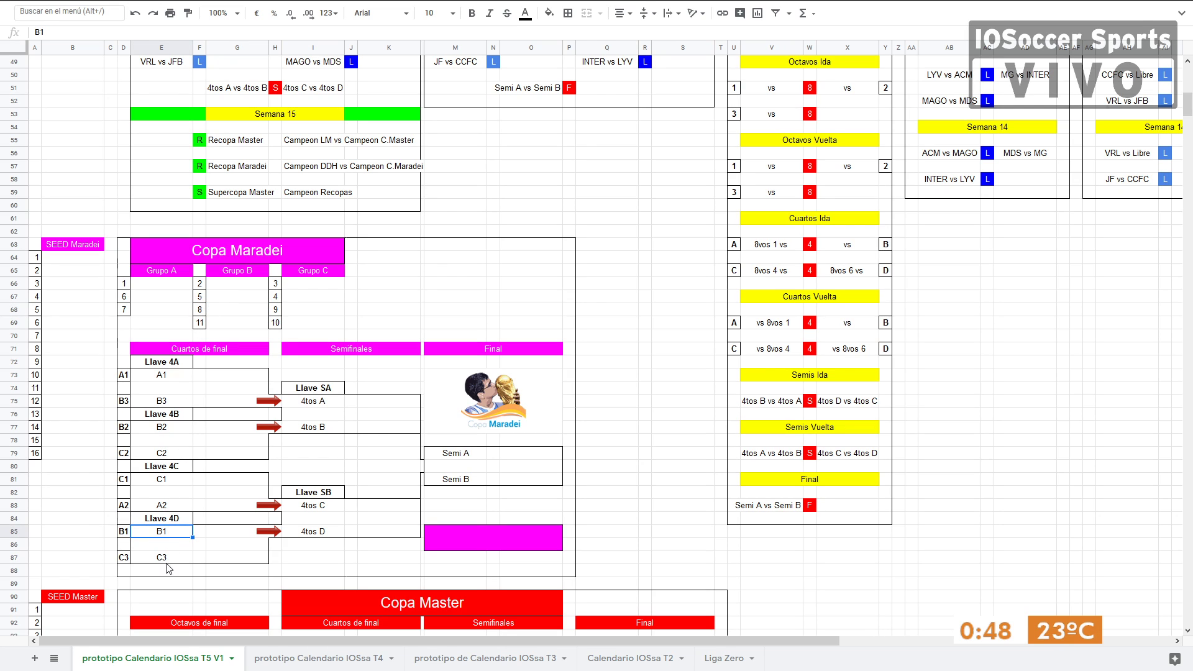
{"action": "left_click", "coordinate": [166, 482]}
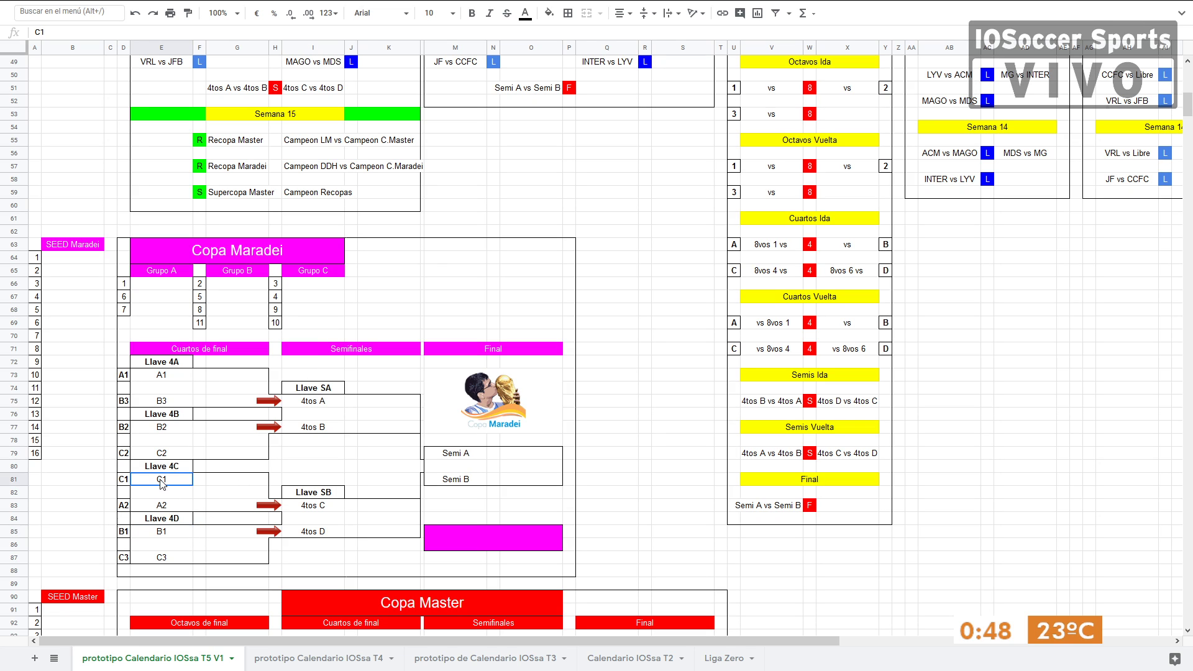
{"action": "left_click", "coordinate": [166, 299]}
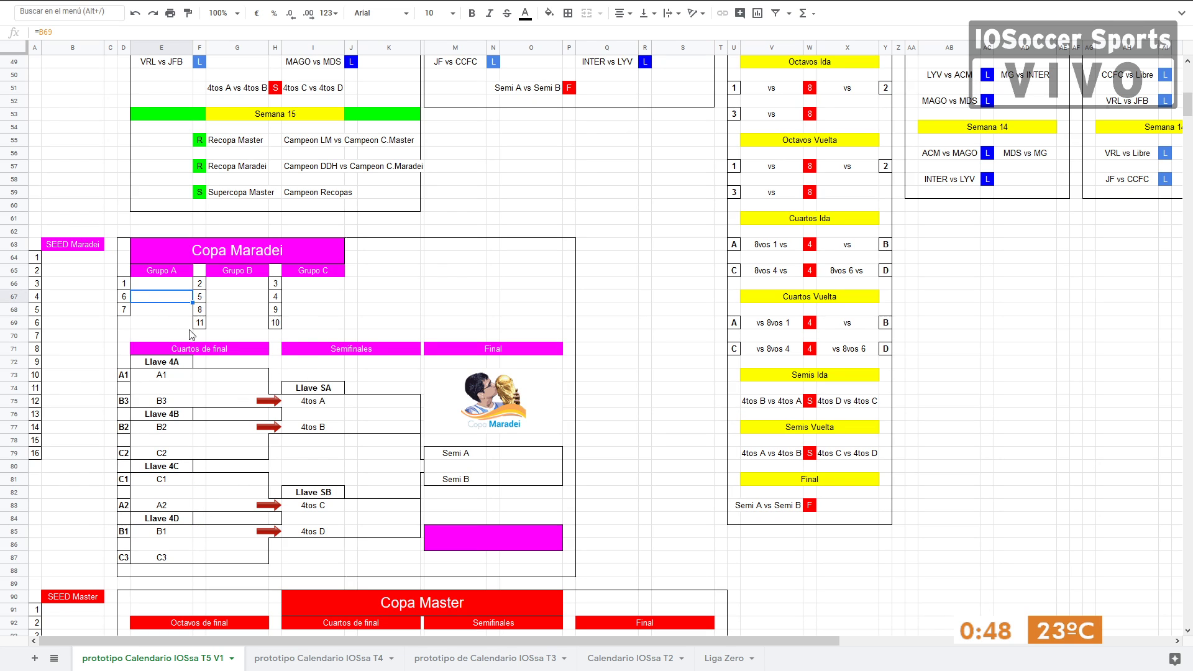
{"action": "left_click", "coordinate": [239, 298]}
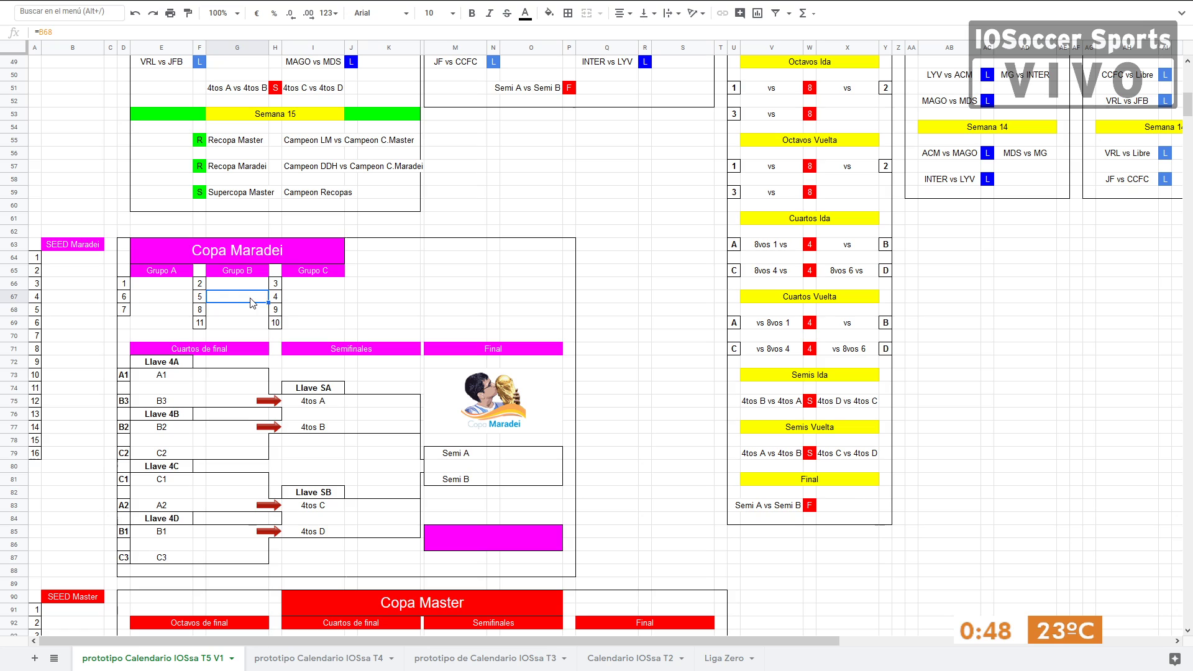
{"action": "left_click", "coordinate": [311, 298]}
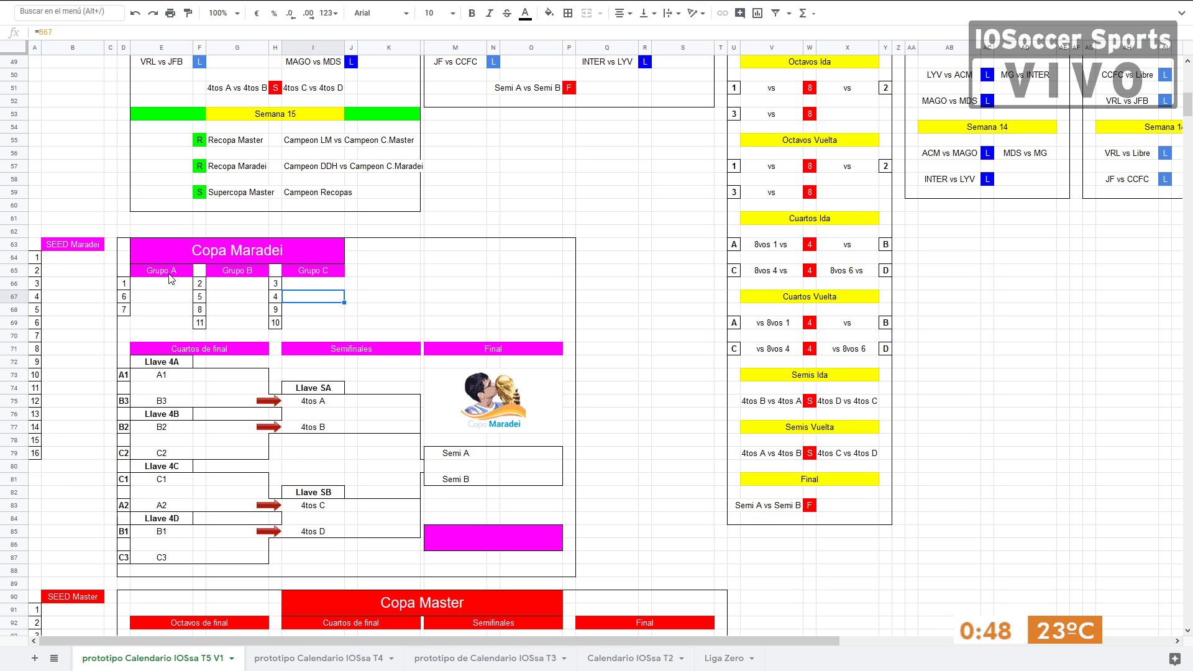
{"action": "left_click_drag", "start_coordinate": [180, 283], "coordinate": [311, 284]}
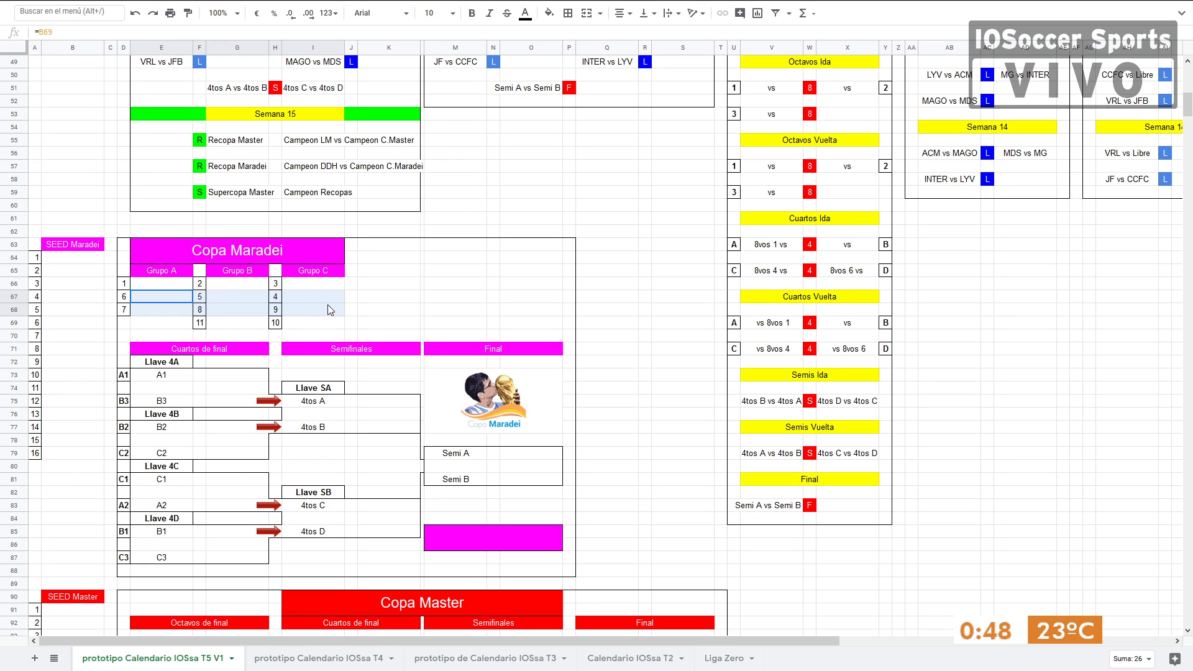
{"action": "left_click_drag", "start_coordinate": [162, 309], "coordinate": [315, 332]}
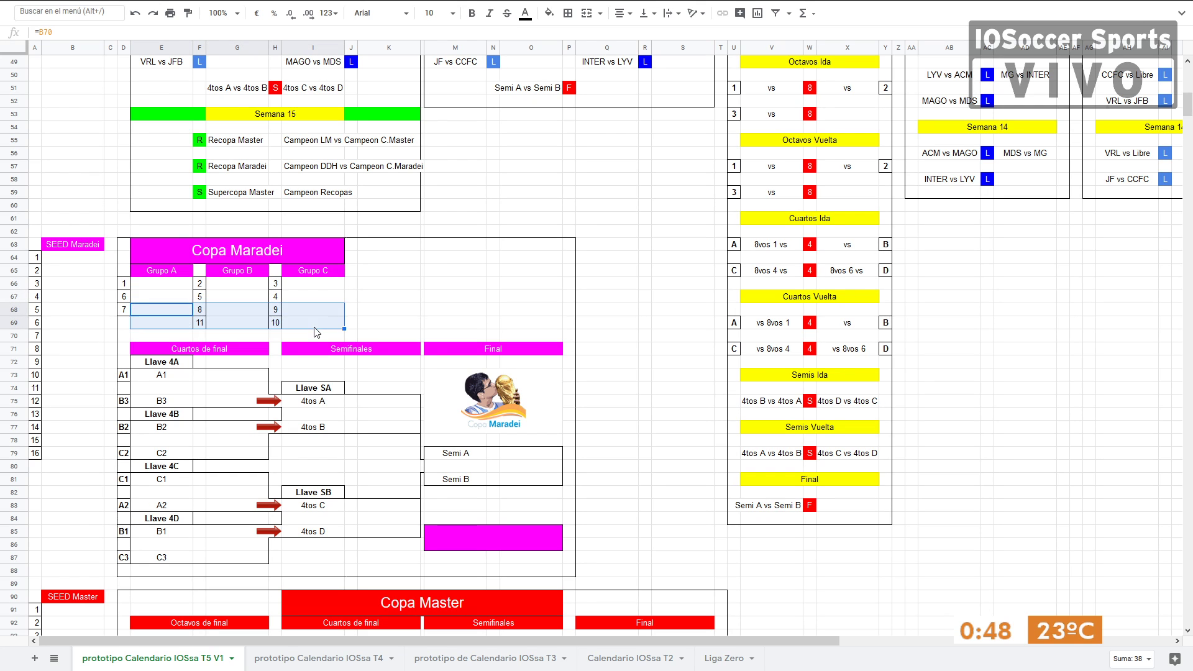
- In Sortea2, replace the participant list with LYV, MAGO and INTER and run the draw
{"action": "left_click", "coordinate": [101, 376]}
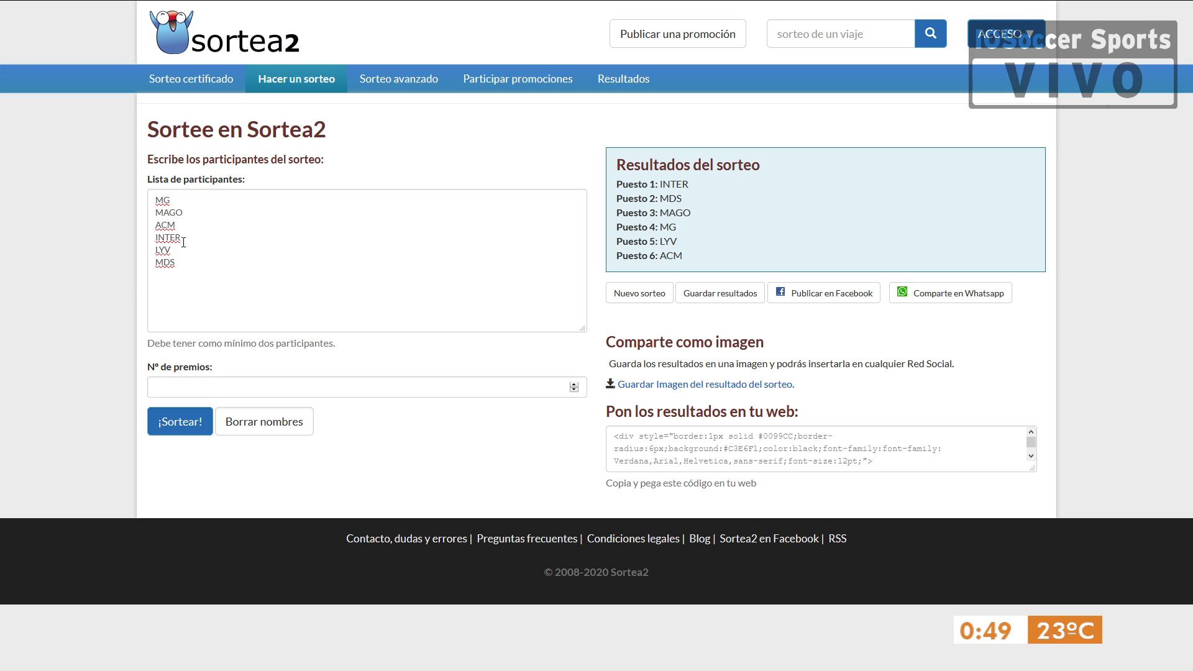
{"action": "left_click_drag", "start_coordinate": [212, 261], "coordinate": [97, 149]}
{"action": "type", "text": "LYV MAGO INTER"}
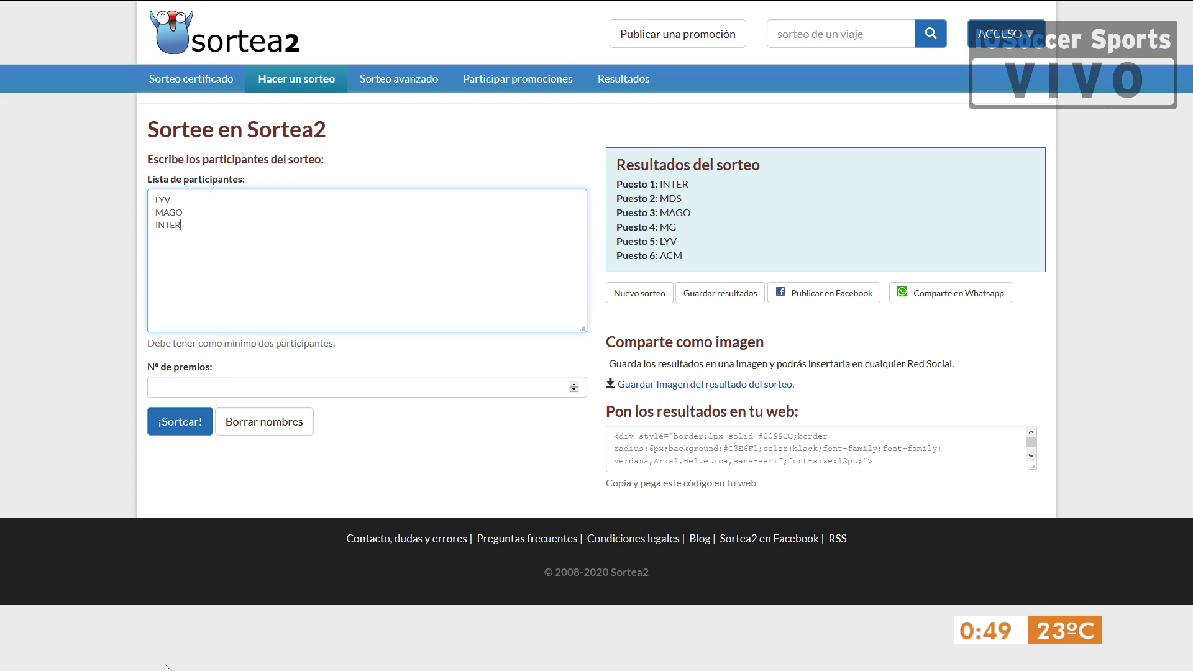
{"action": "left_click", "coordinate": [521, 495]}
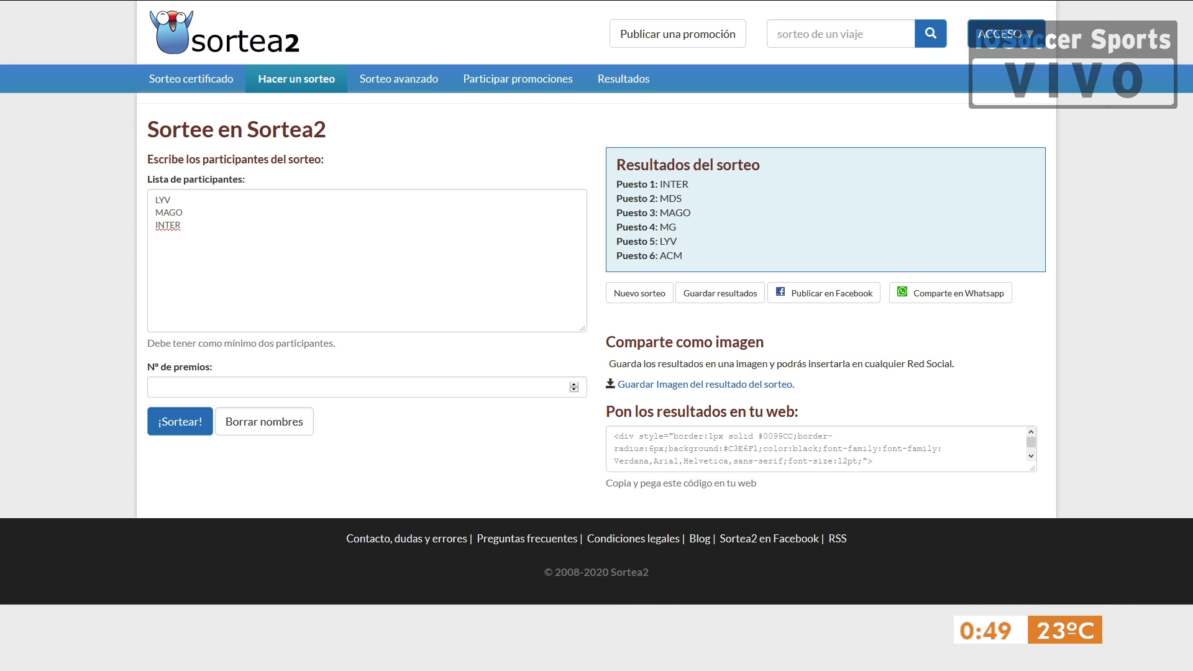
{"action": "key", "text": "Return"}
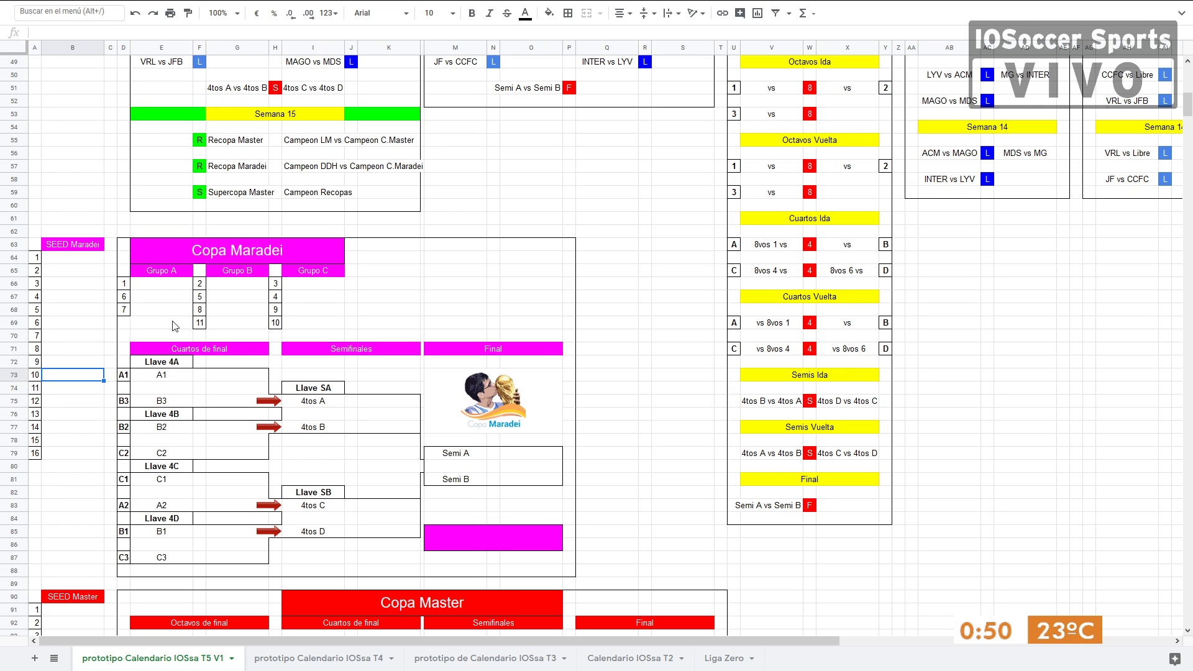
{"action": "left_click", "coordinate": [85, 261]}
{"action": "type", "text": "IYV"}
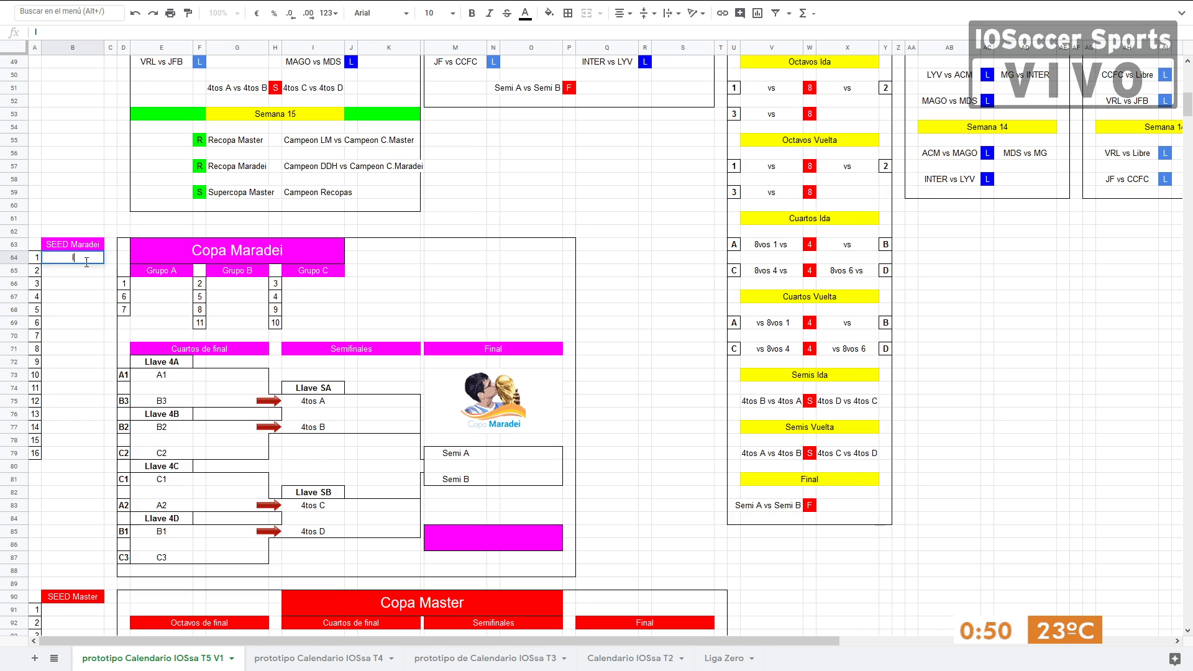
{"action": "key", "text": "BackSpace"}
{"action": "key", "text": "BackSpace"}
{"action": "key", "text": "BackSpace"}
{"action": "type", "text": "LYV"}
{"action": "key", "text": "Return"}
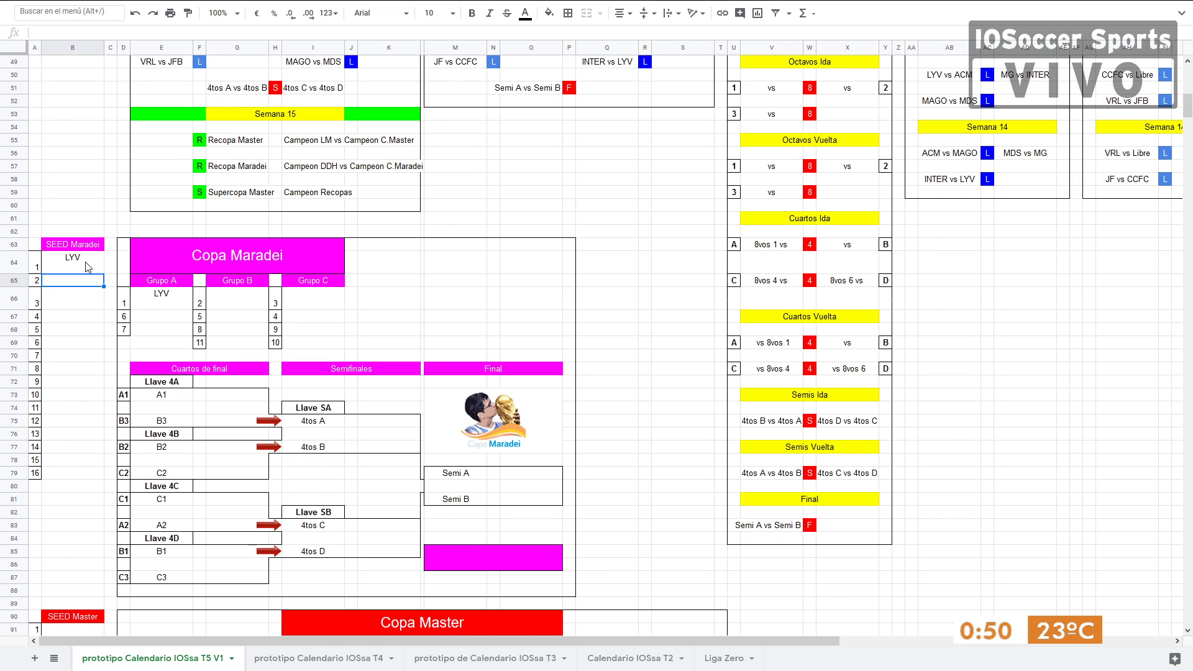
{"action": "key", "text": "ctrl+z"}
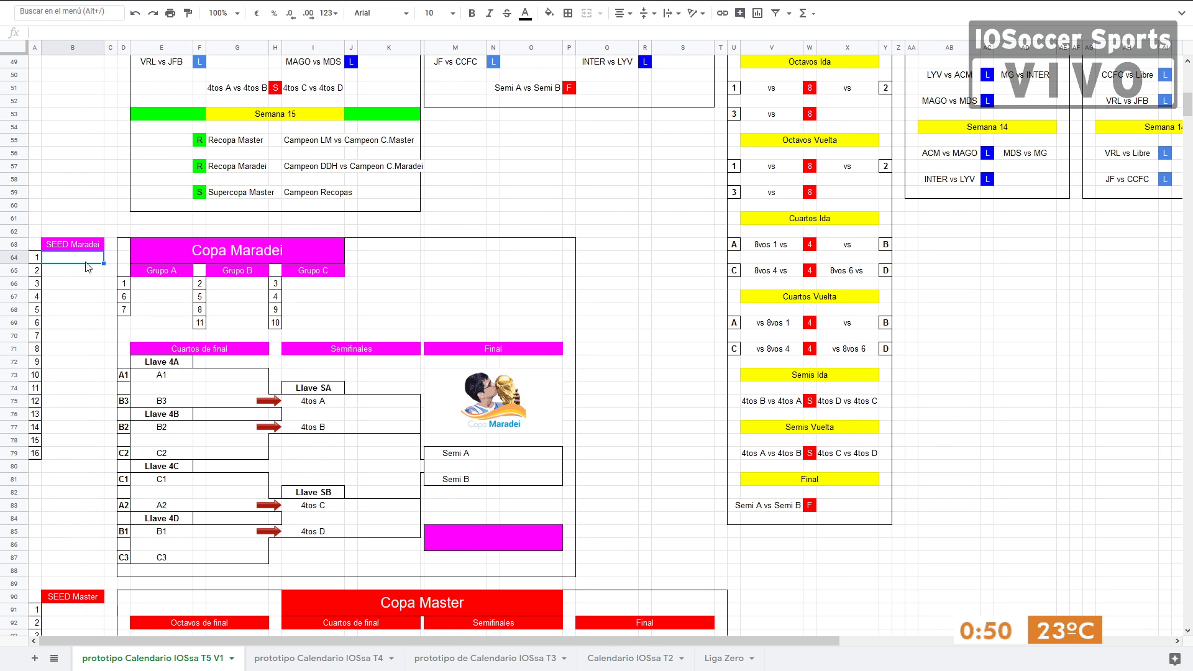
- Enter LYV, INTER and MAGO as seeds 1 to 3 in the SEED Maradei list
{"action": "type", "text": "LYV"}
{"action": "key", "text": "Return"}
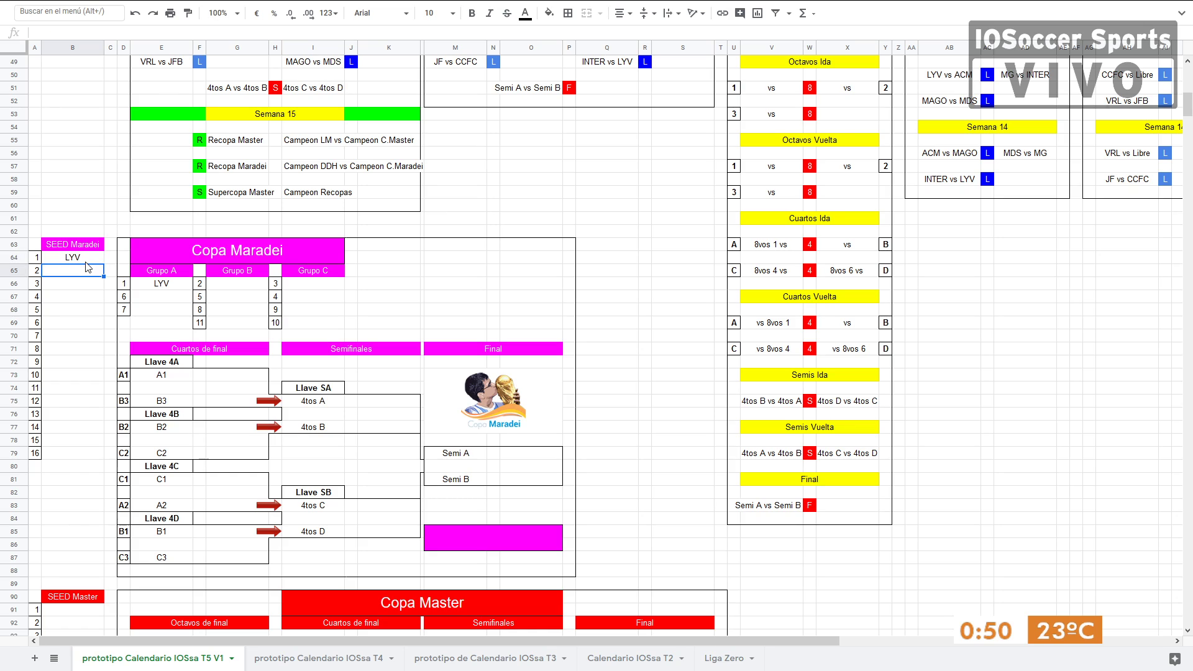
{"action": "type", "text": "INTER"}
{"action": "key", "text": "Return"}
{"action": "type", "text": "MAGO"}
{"action": "key", "text": "Return"}
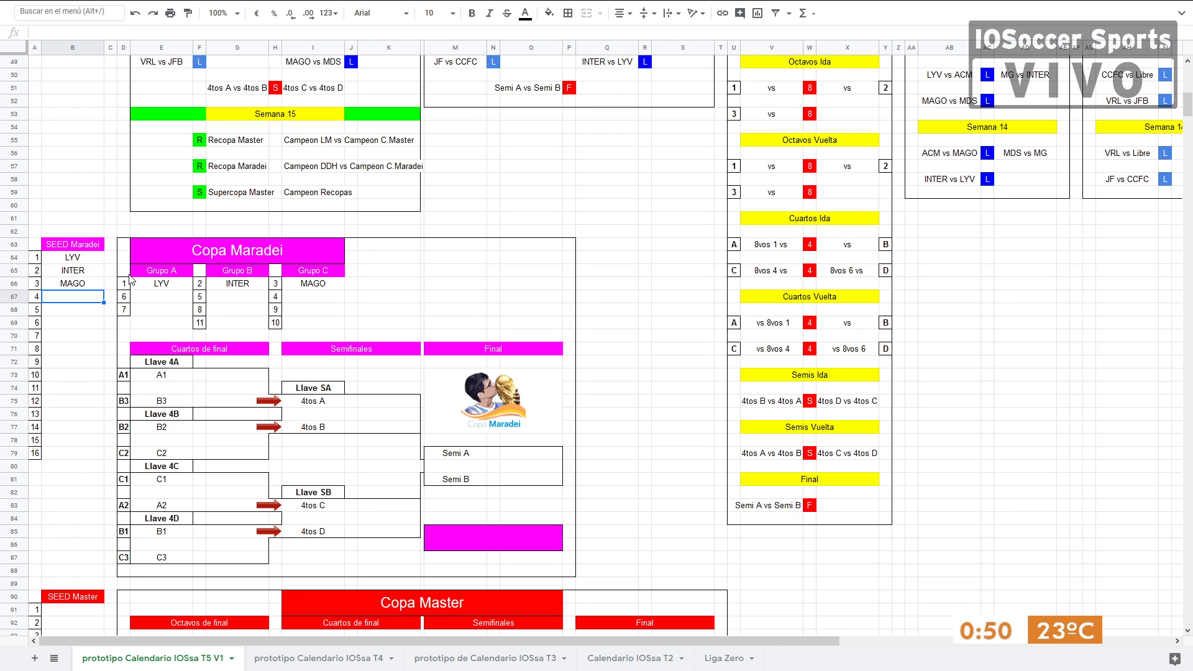
- Check the Semana 1 Copa Maradei matches in the season calendar for the seeded teams
{"action": "scroll", "coordinate": [155, 289], "scroll_direction": "up", "scroll_amount": 10}
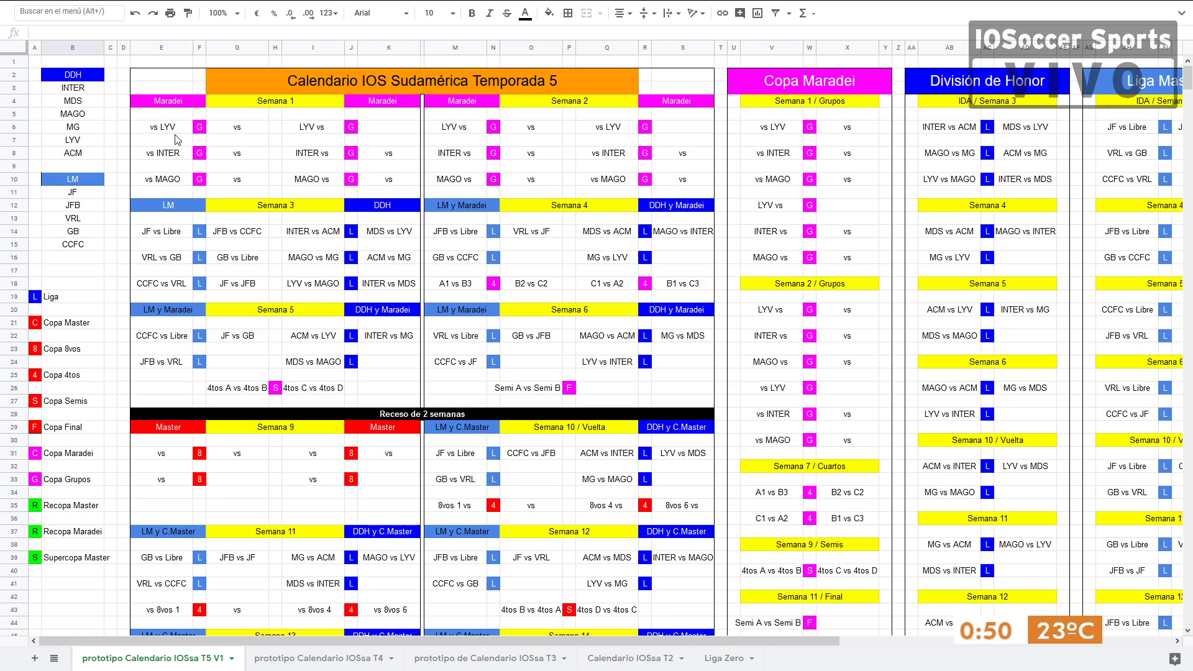
{"action": "left_click", "coordinate": [180, 153]}
{"action": "left_click", "coordinate": [163, 180]}
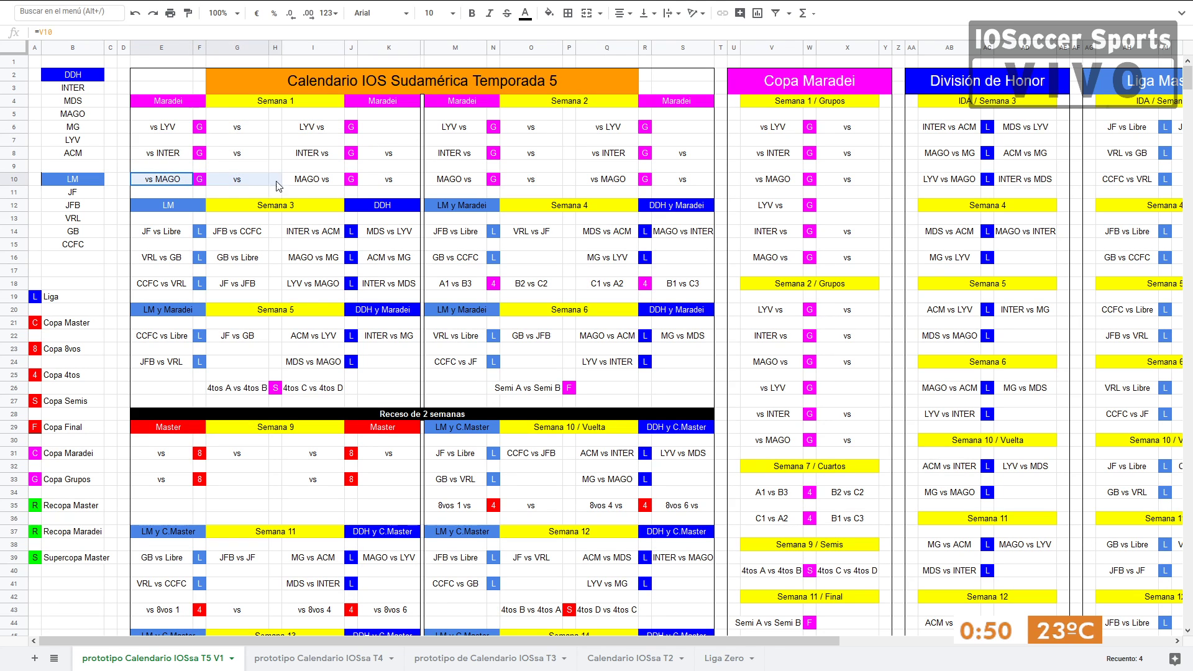
{"action": "scroll", "coordinate": [158, 340], "scroll_direction": "down", "scroll_amount": 10}
{"action": "scroll", "coordinate": [158, 339], "scroll_direction": "down", "scroll_amount": 4}
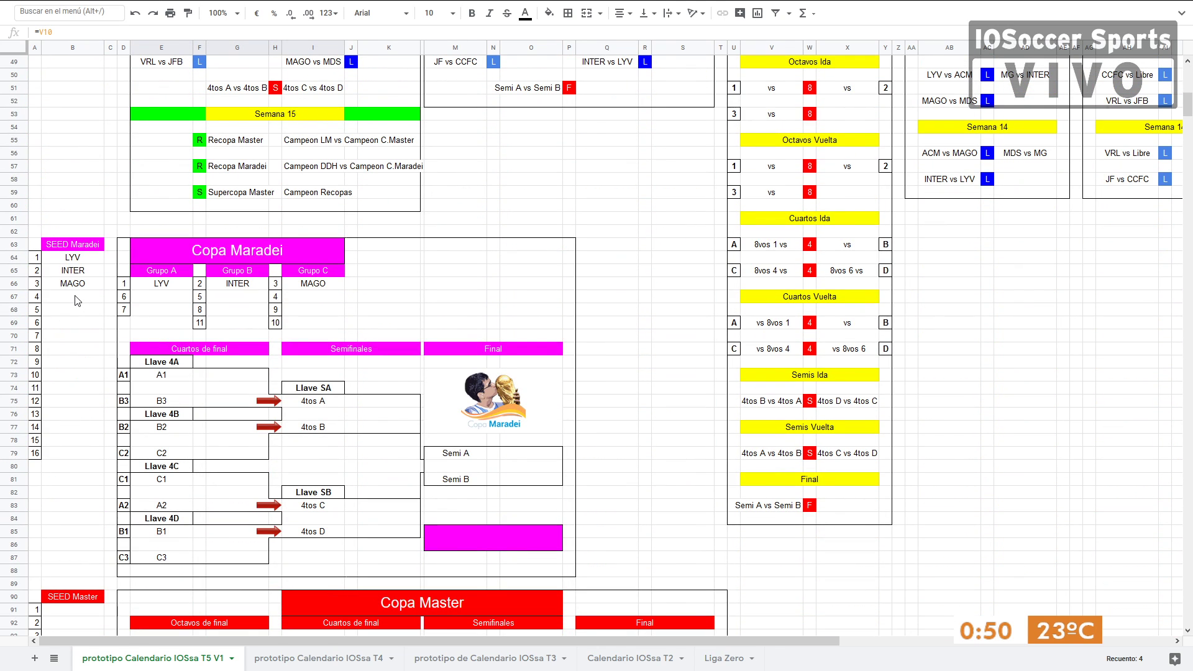
- Switch to Sortea2, replace the participant list with MDS, MG and ACM and run the draw
{"action": "key", "text": "alt+Tab"}
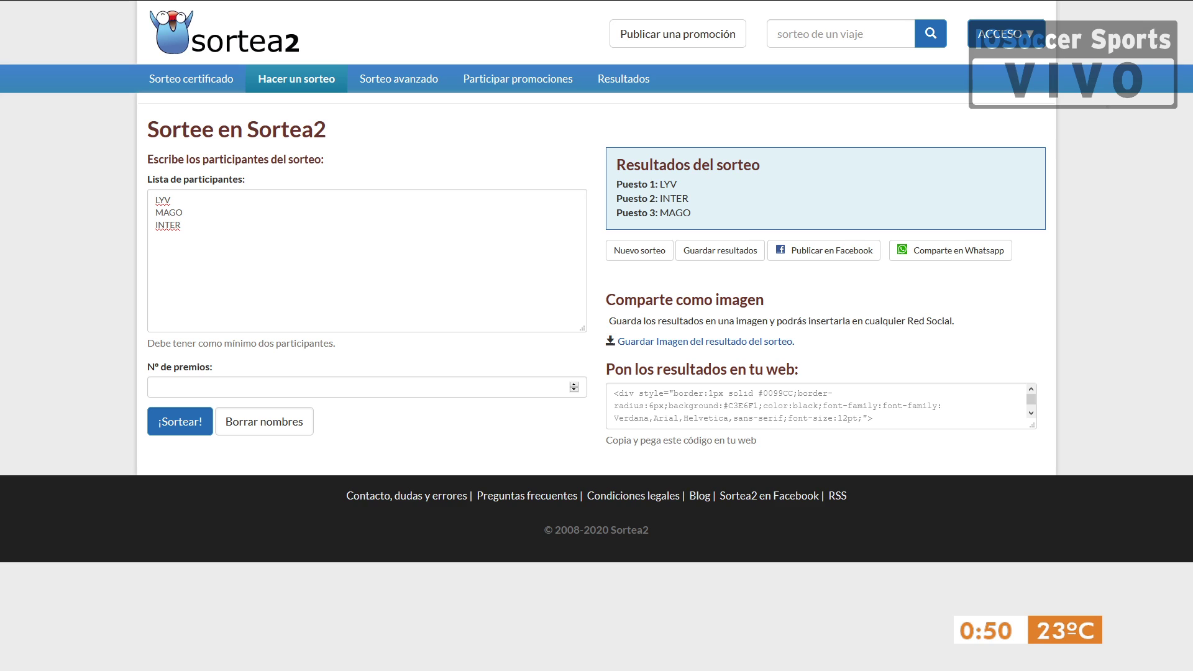
{"action": "left_click_drag", "start_coordinate": [232, 235], "coordinate": [93, 176]}
{"action": "type", "text": "MDS MG ACM"}
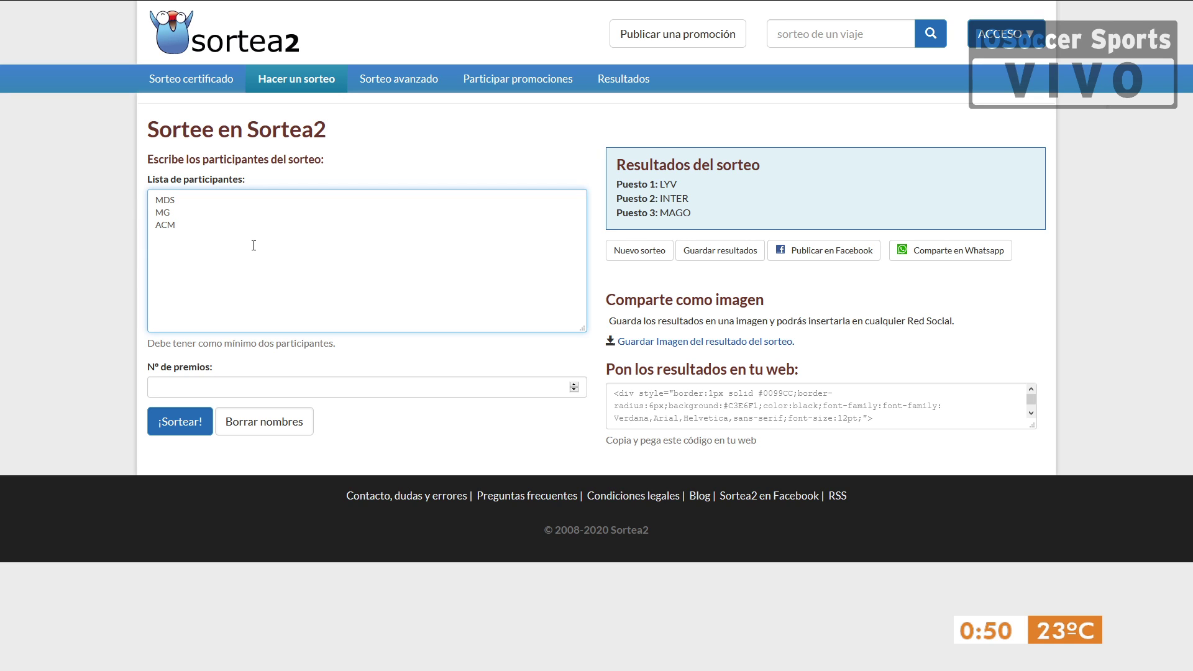
{"action": "double_click", "coordinate": [167, 213]}
{"action": "double_click", "coordinate": [174, 224]}
{"action": "left_click", "coordinate": [167, 423]}
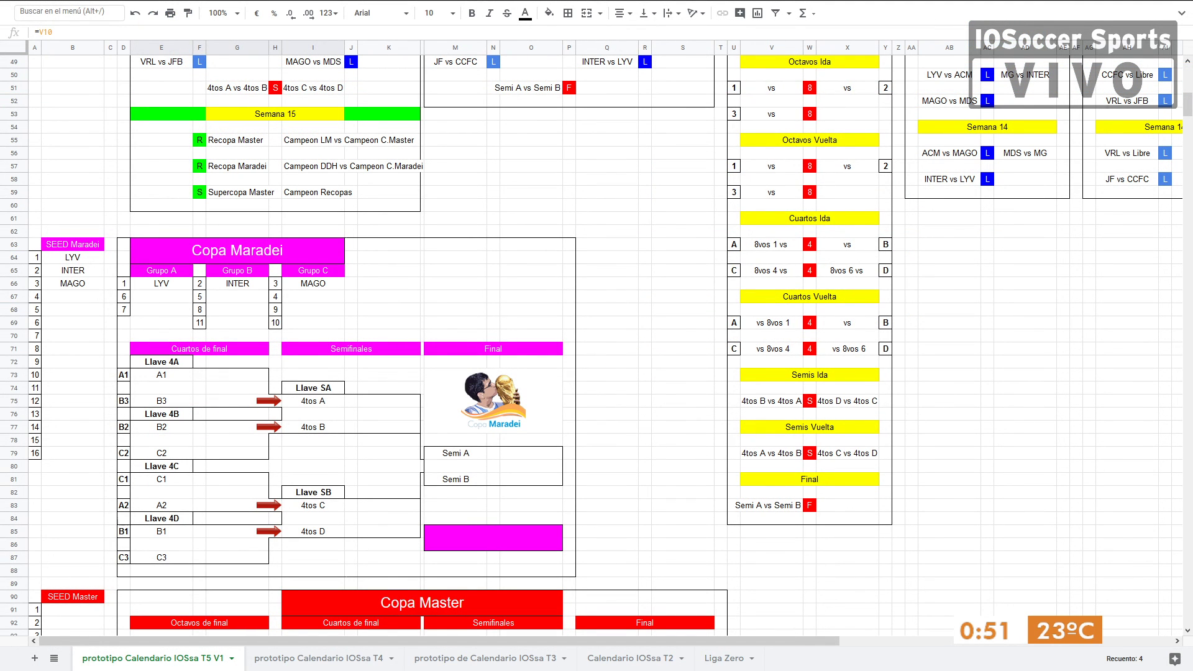
- Back in the calendar spreadsheet, enter ACM, MG and MDS as seeds 4 to 6 in the SEED Maradei list
{"action": "left_click", "coordinate": [78, 296]}
{"action": "type", "text": "ACM"}
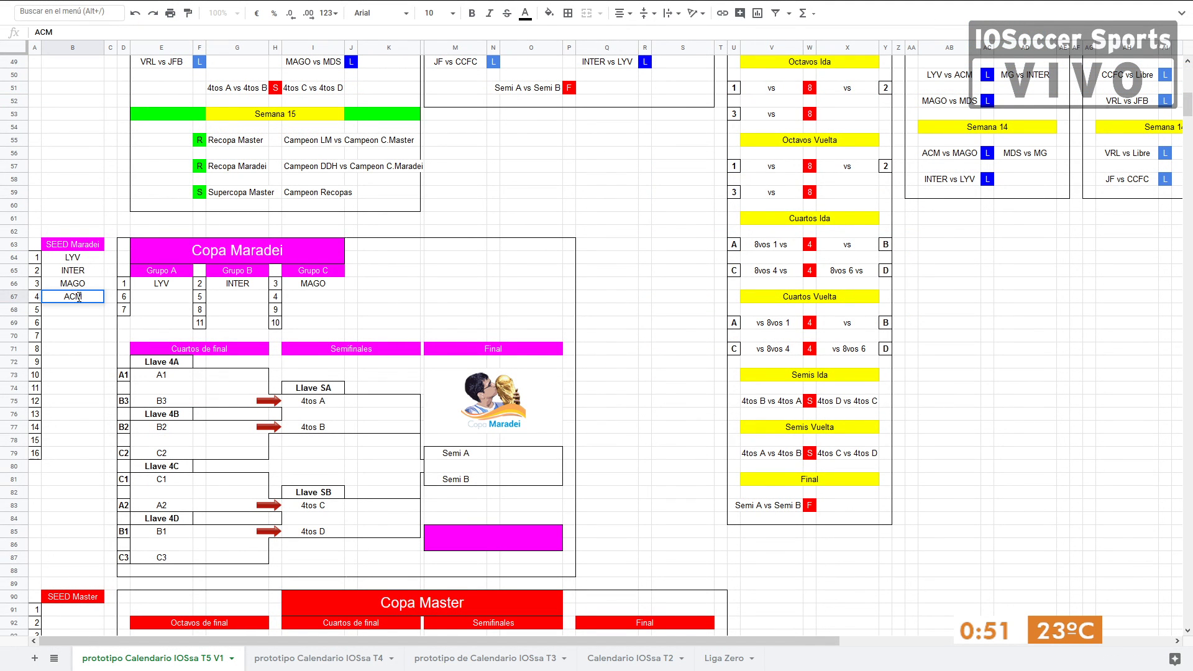
{"action": "key", "text": "Return"}
{"action": "type", "text": "MG"}
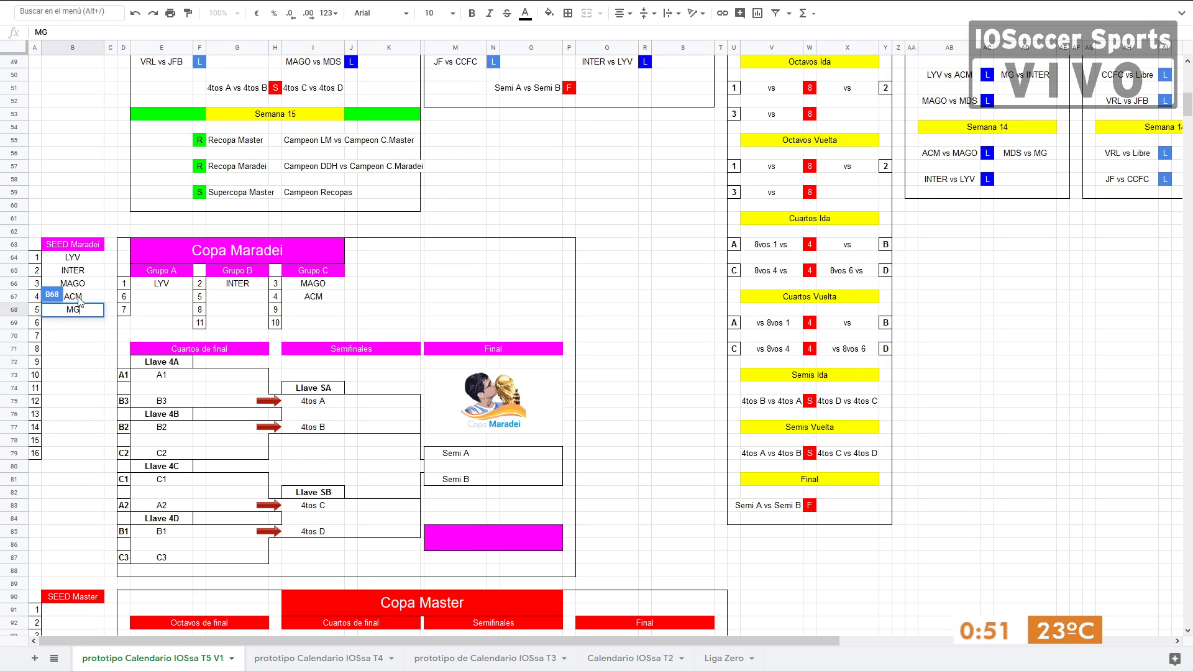
{"action": "key", "text": "Return"}
{"action": "type", "text": "MDS"}
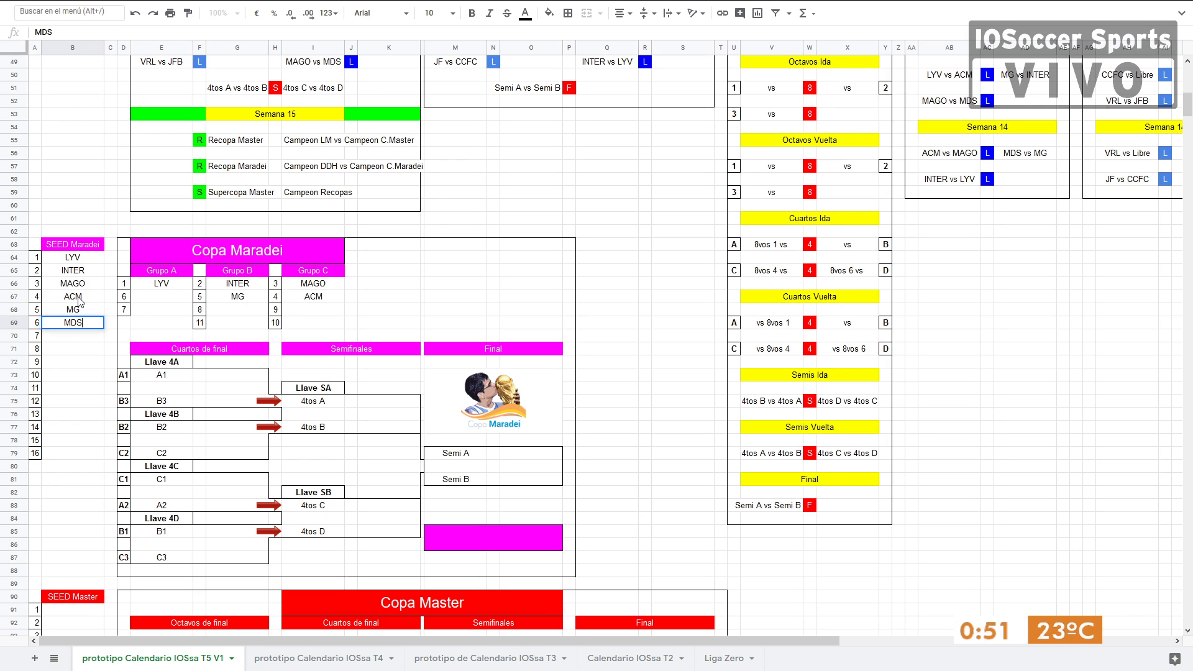
{"action": "key", "text": "Return"}
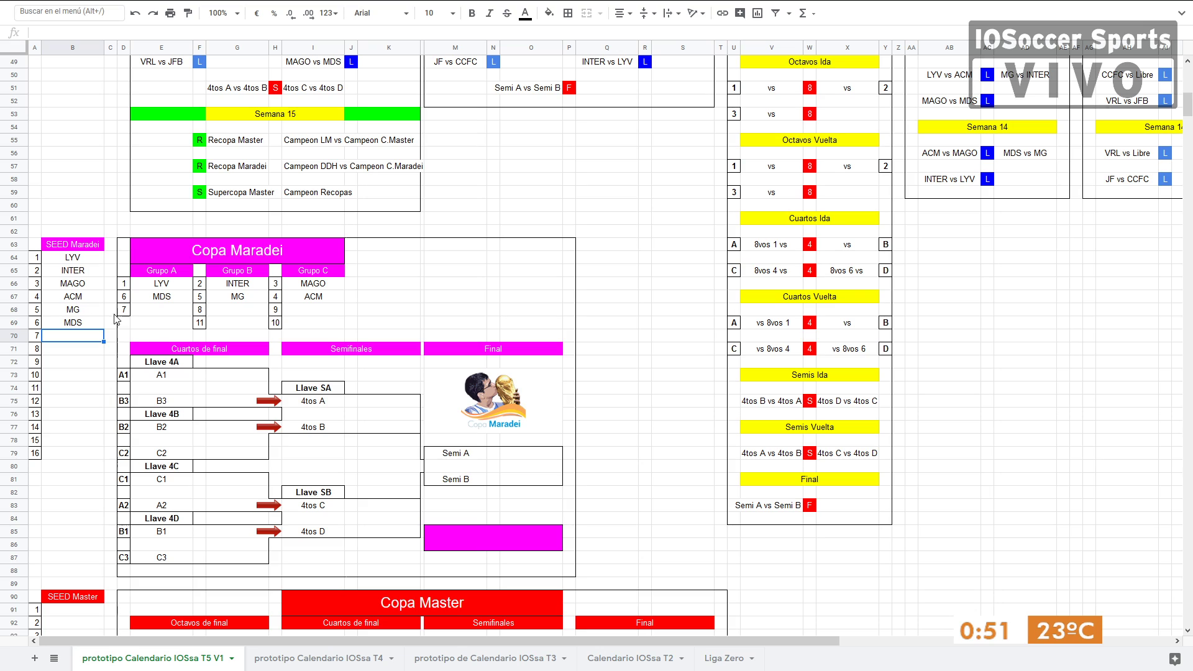
- Check how the first six seeds are distributed among Copa Maradei groups A, B and C
{"action": "left_click", "coordinate": [244, 294]}
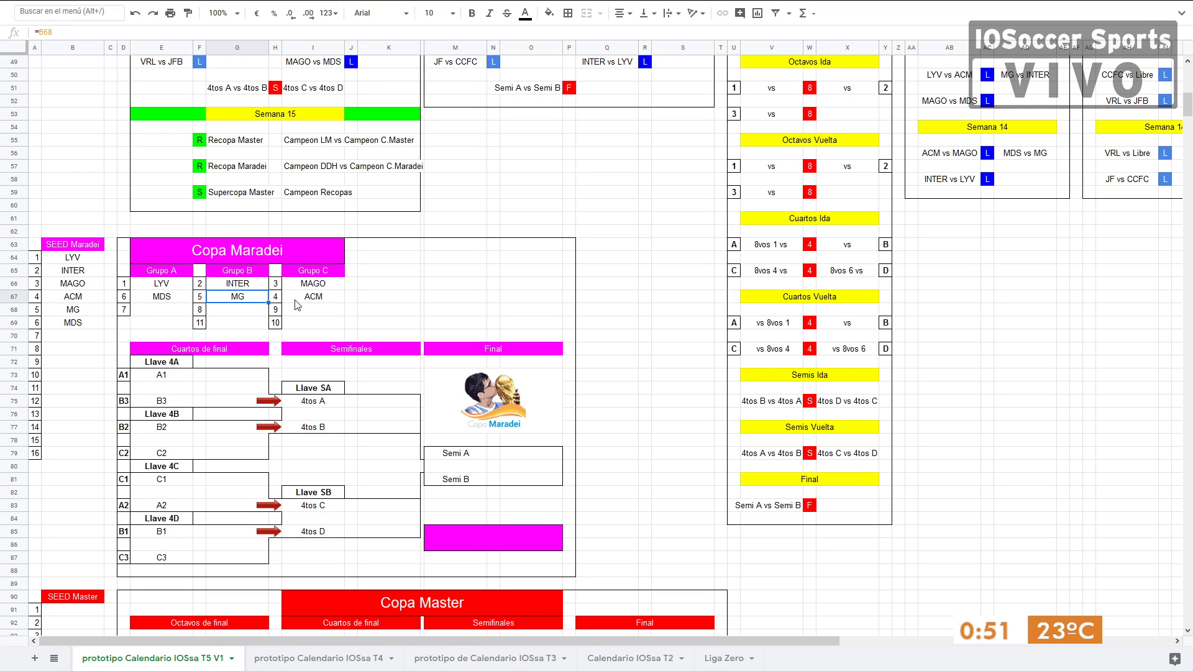
{"action": "left_click_drag", "start_coordinate": [314, 284], "coordinate": [339, 299]}
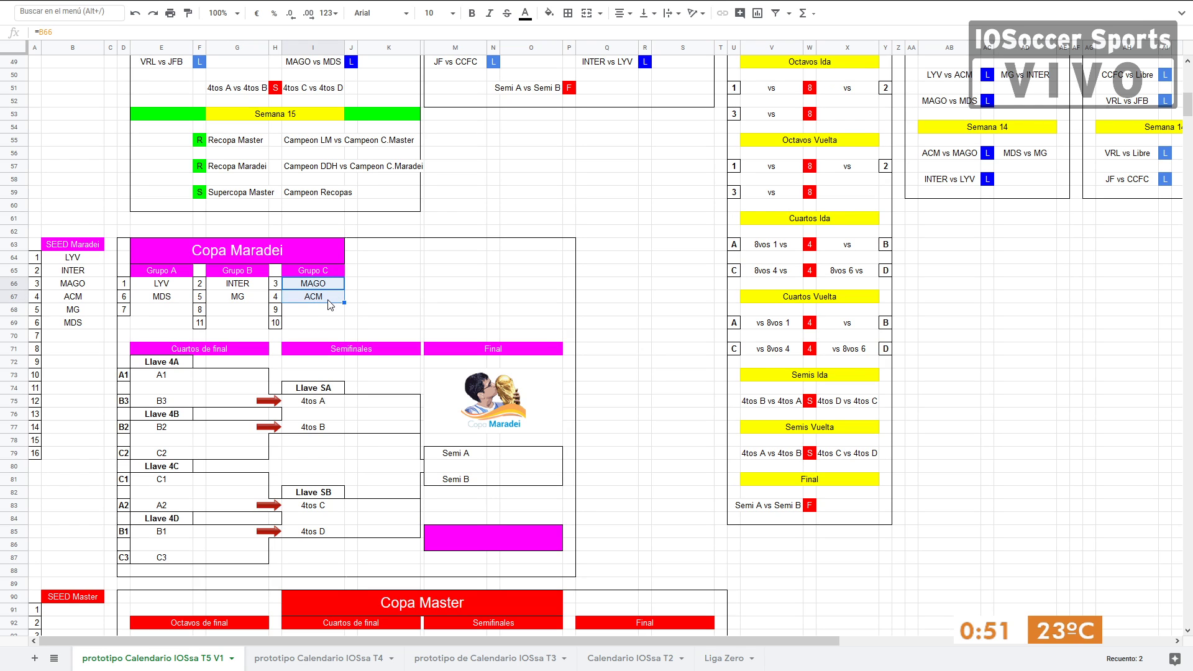
{"action": "left_click_drag", "start_coordinate": [163, 287], "coordinate": [177, 304]}
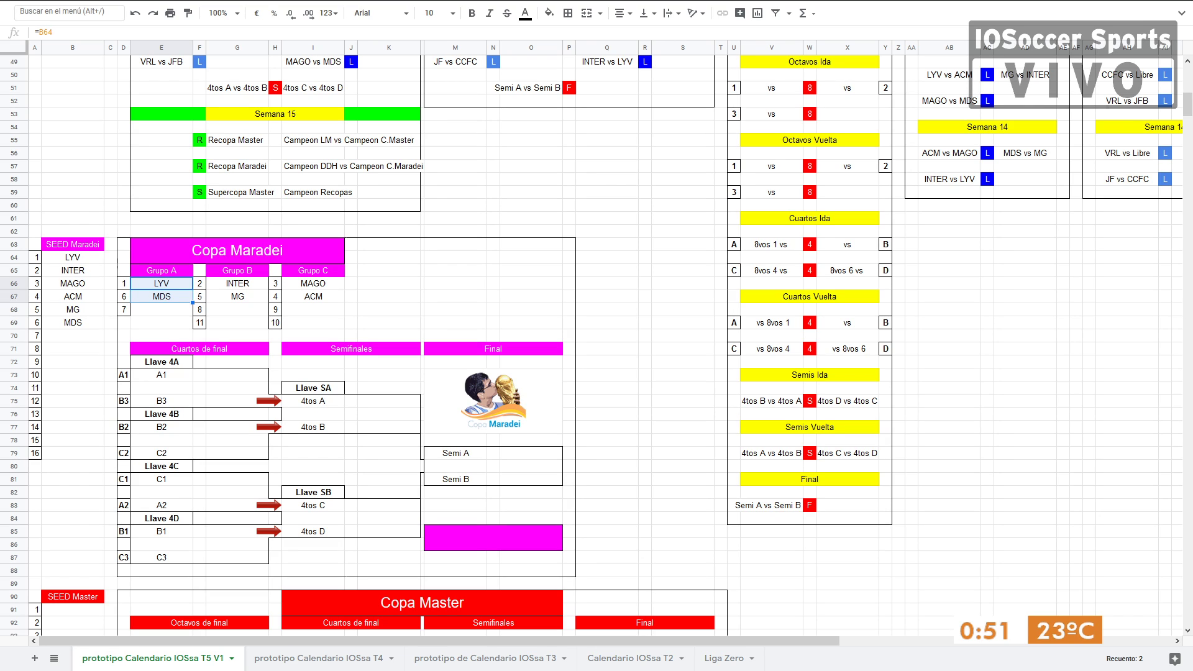
- Switch to Sortea2, replace the participant list with VRL, GB, JF, CCFC and JFB and run the draw
{"action": "key", "text": "ctrl+Tab"}
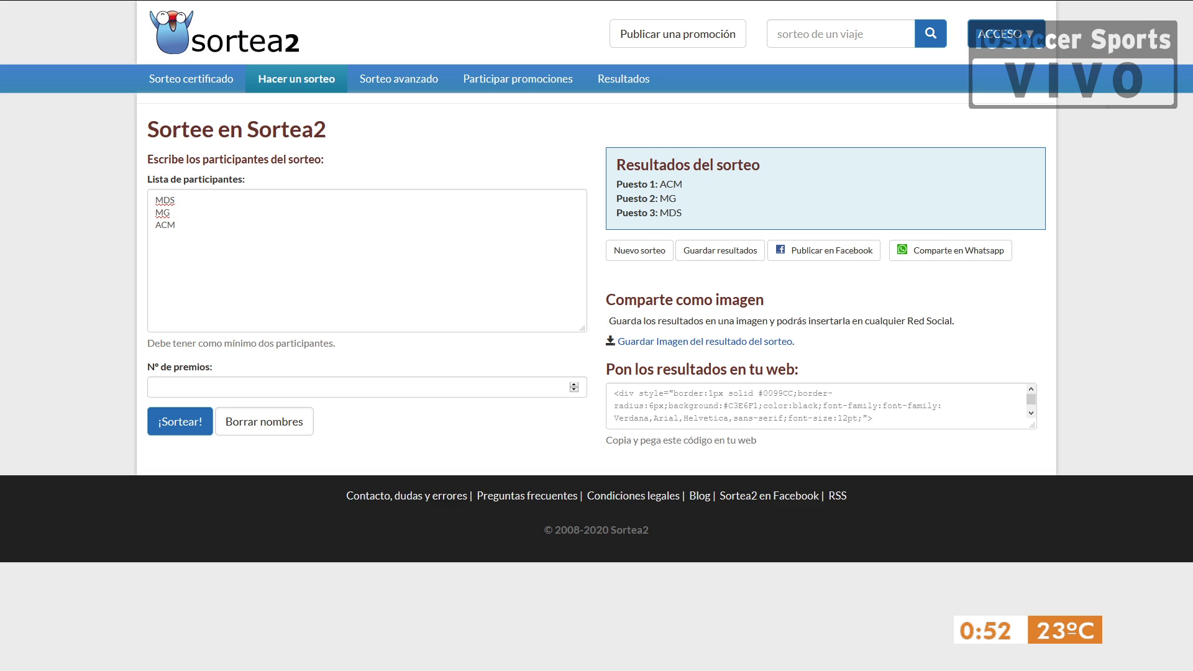
{"action": "double_click", "coordinate": [165, 224]}
{"action": "left_click", "coordinate": [180, 225]}
{"action": "left_click_drag", "start_coordinate": [239, 257], "coordinate": [112, 176]}
{"action": "type", "text": "VRL GB JF CCFC JFB"}
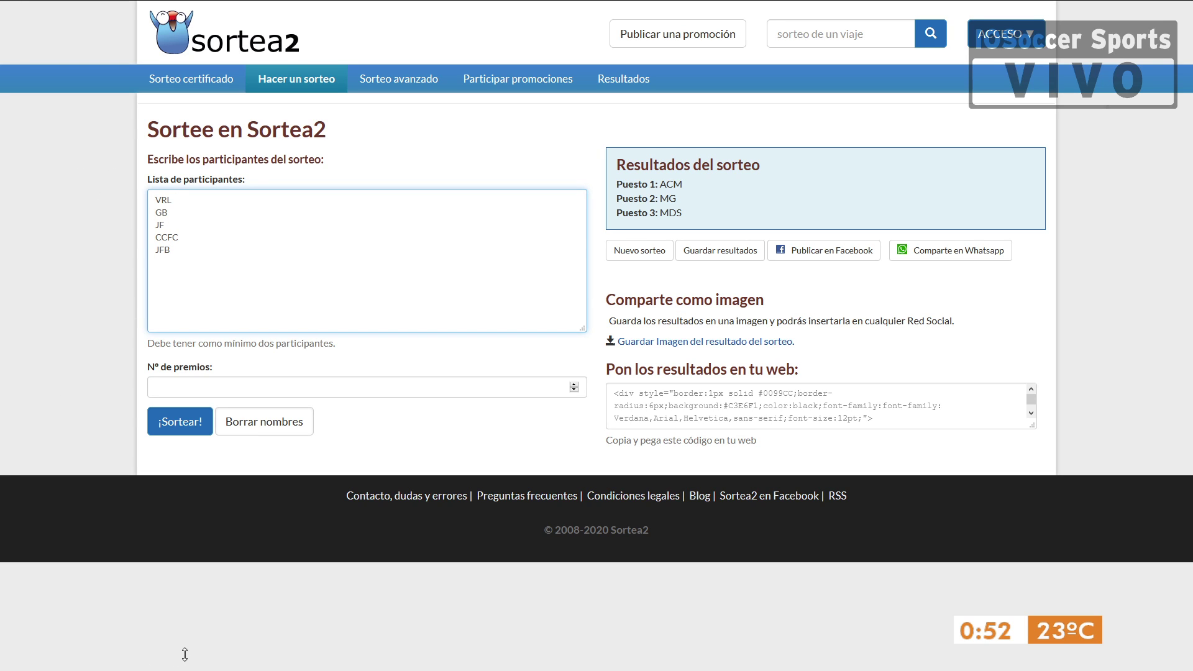
{"action": "left_click", "coordinate": [221, 666]}
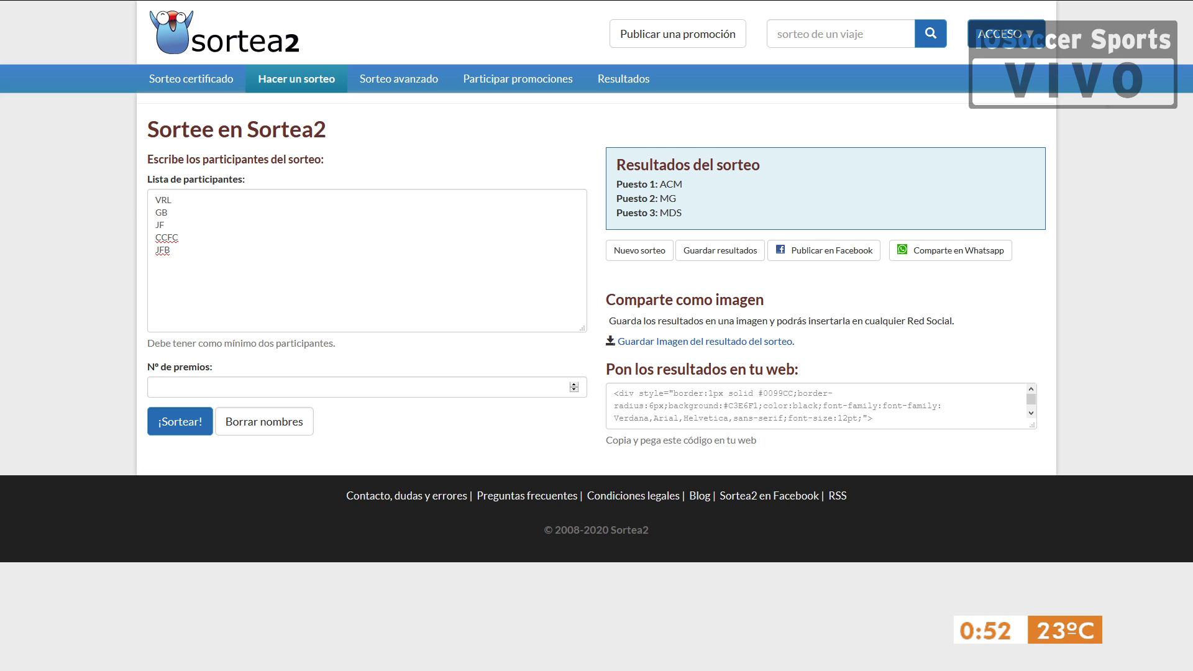
{"action": "left_click", "coordinate": [179, 421]}
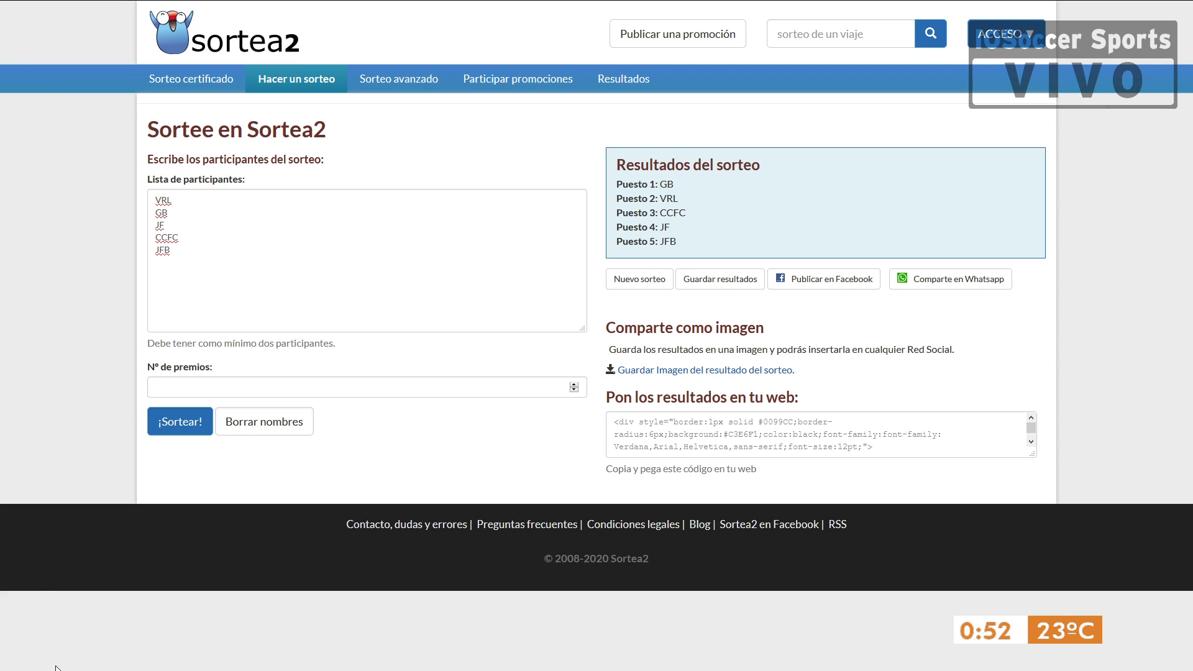
- Return to the calendar spreadsheet and enter GB, VRL, CCFC, JF and JFB as seeds 7 to 11 in the SEED Maradei list
{"action": "key", "text": "alt+Tab"}
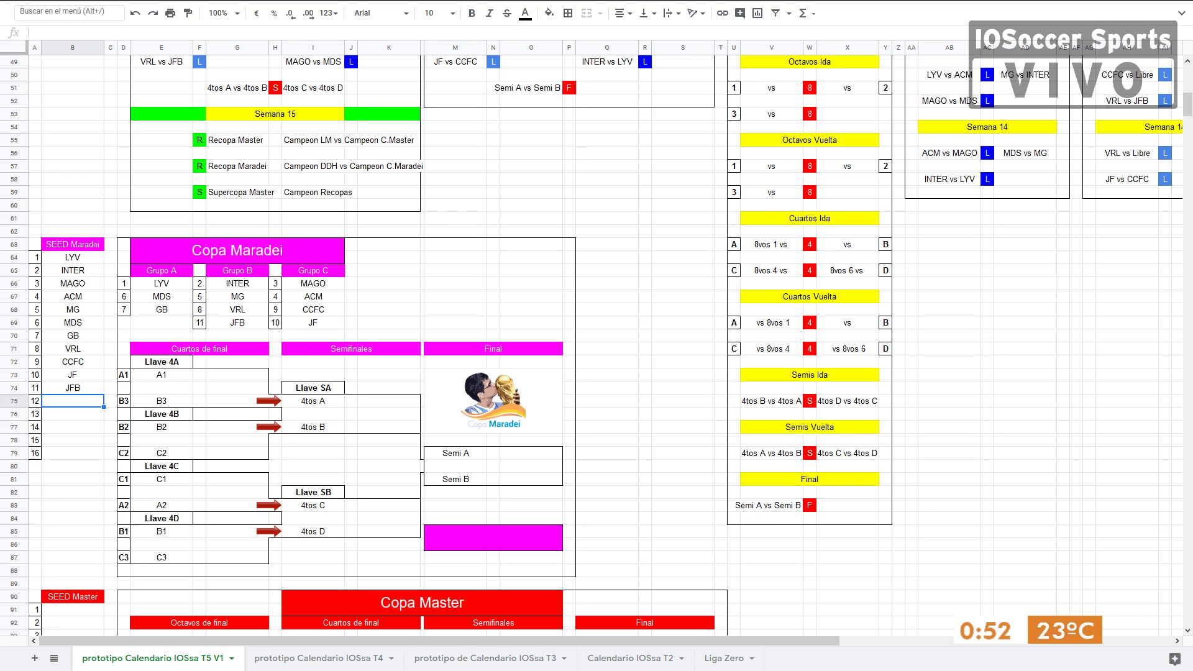
- Review the teams in Copa Maradei Grupo A, Grupo B and Grupo C one by one
{"action": "left_click", "coordinate": [171, 310]}
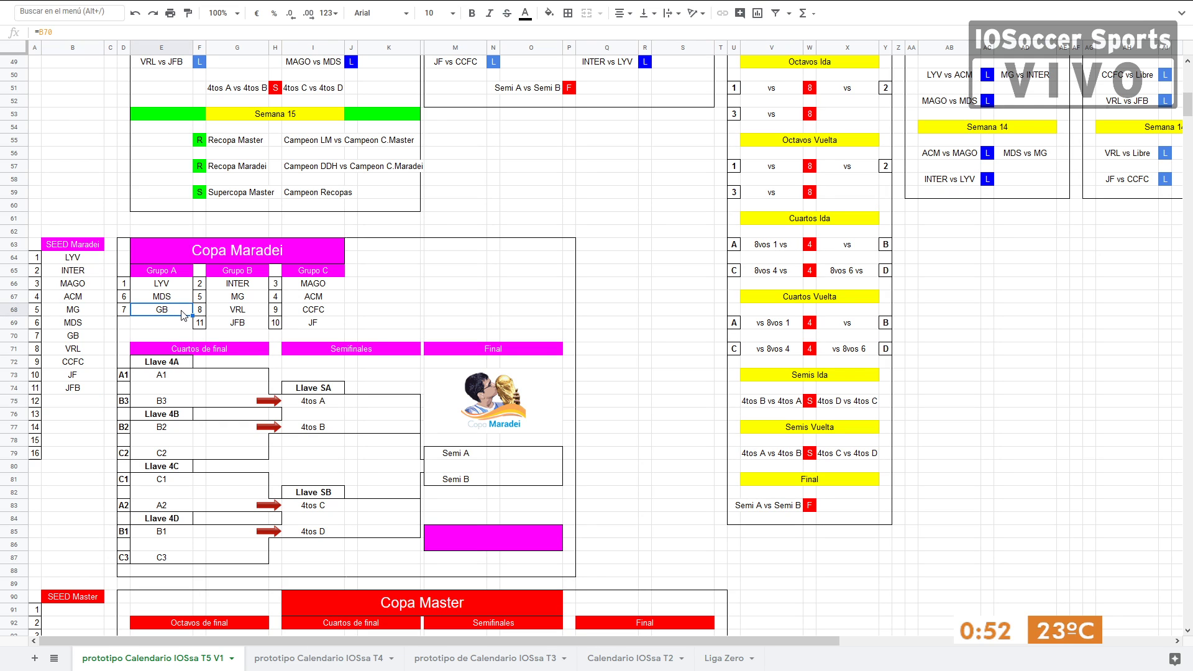
{"action": "left_click", "coordinate": [248, 290]}
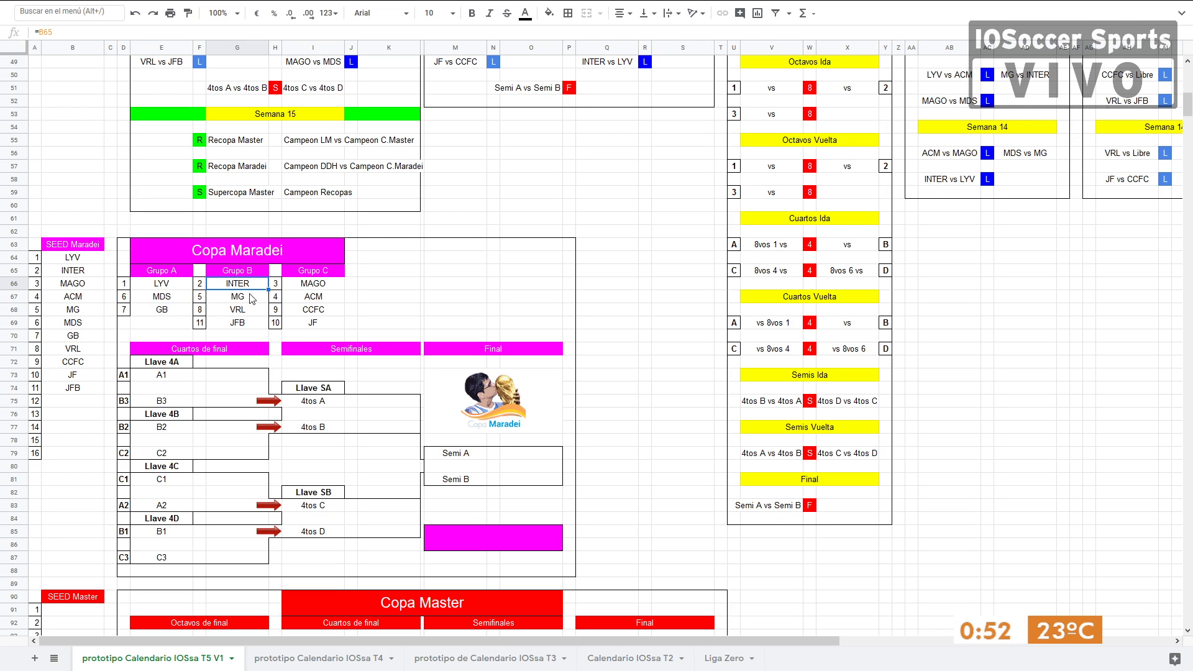
{"action": "left_click", "coordinate": [251, 298]}
{"action": "left_click", "coordinate": [254, 311]}
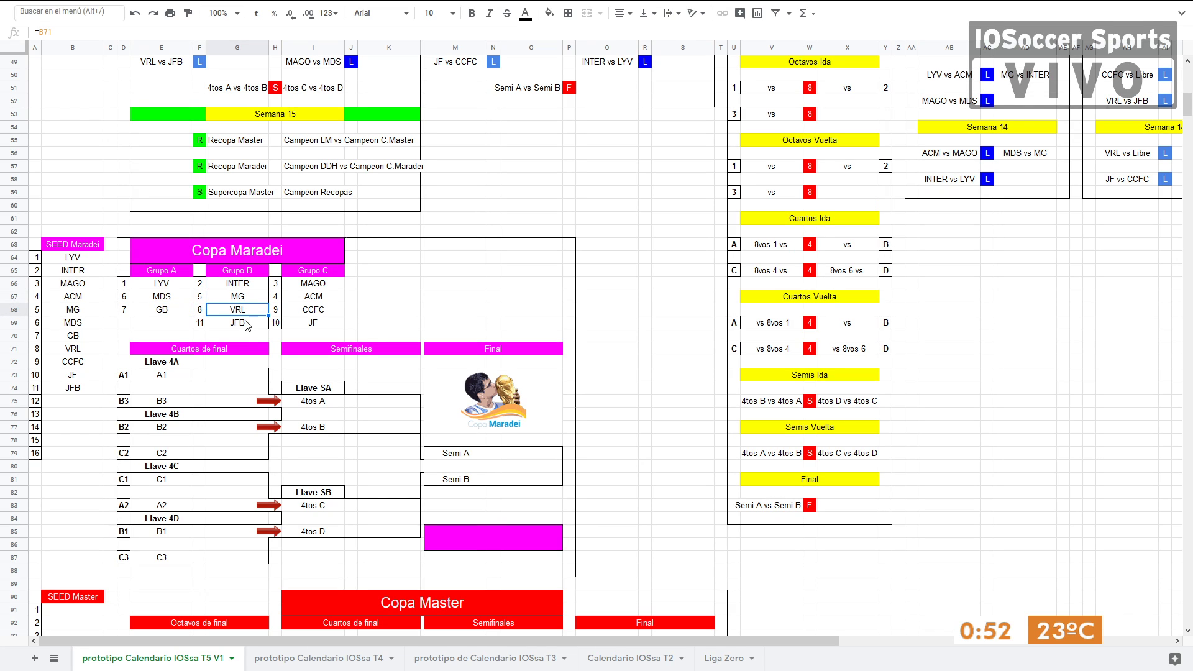
{"action": "left_click", "coordinate": [414, 298]}
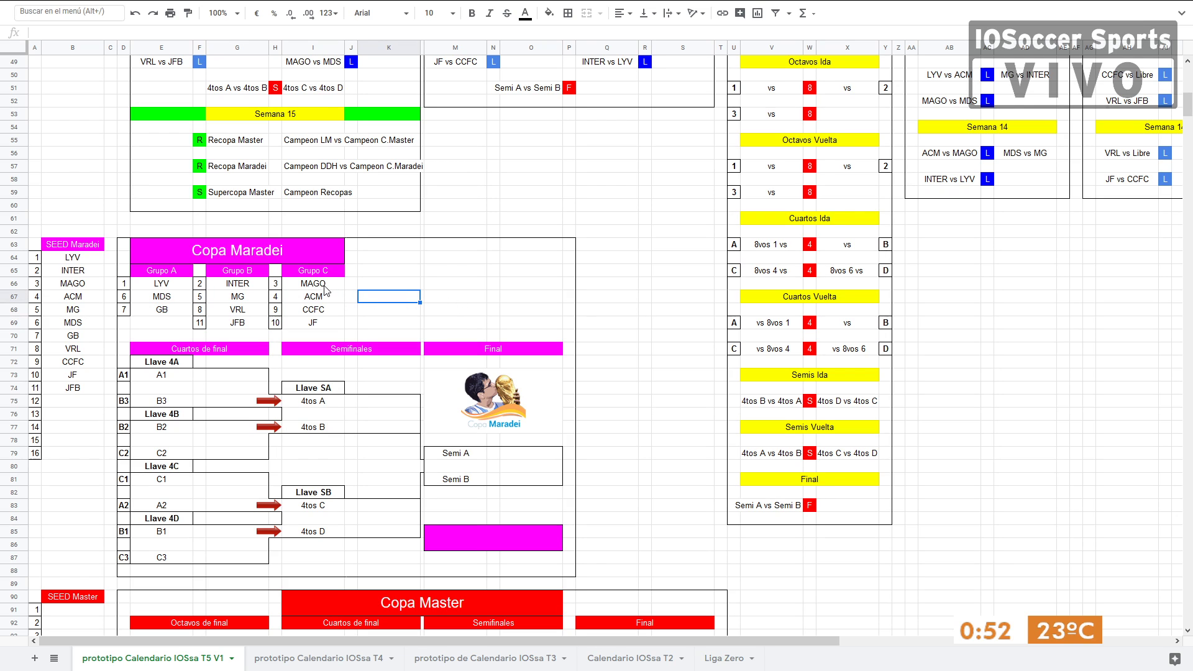
{"action": "left_click", "coordinate": [323, 287]}
{"action": "left_click", "coordinate": [326, 302]}
{"action": "left_click", "coordinate": [330, 311]}
{"action": "left_click", "coordinate": [322, 326]}
{"action": "left_click", "coordinate": [391, 315]}
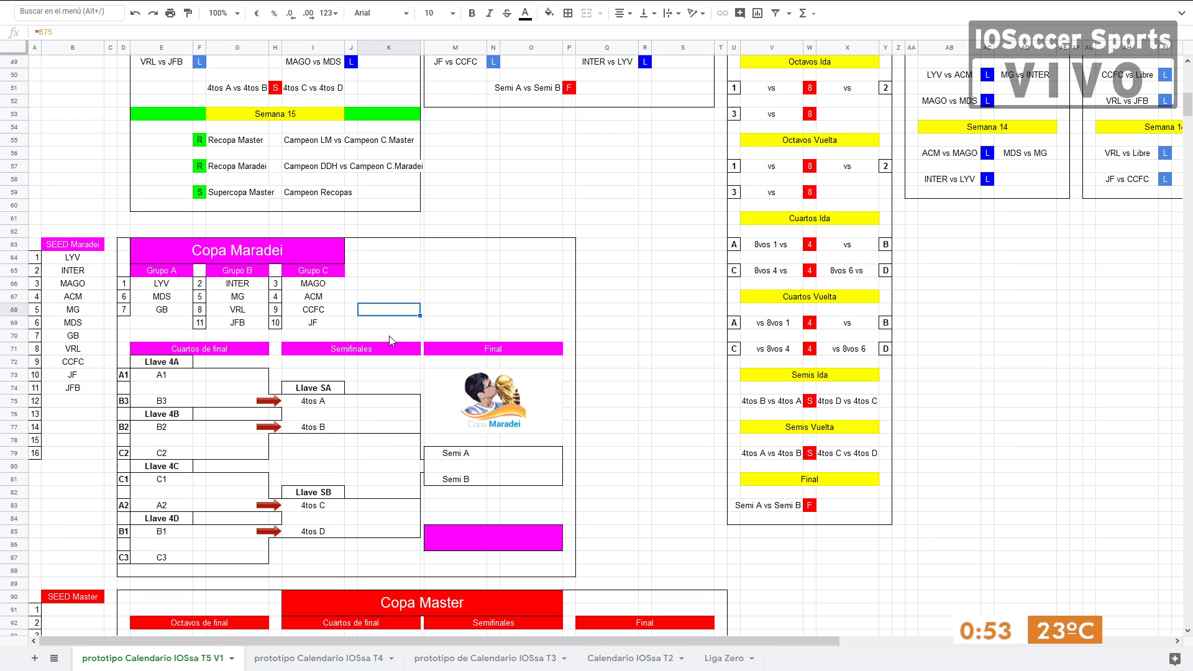
- Compare the Grupo A and Grupo B teams with the Llave 4A quarter-final slots A1 and B3
{"action": "left_click_drag", "start_coordinate": [165, 313], "coordinate": [168, 287]}
{"action": "left_click", "coordinate": [167, 323]}
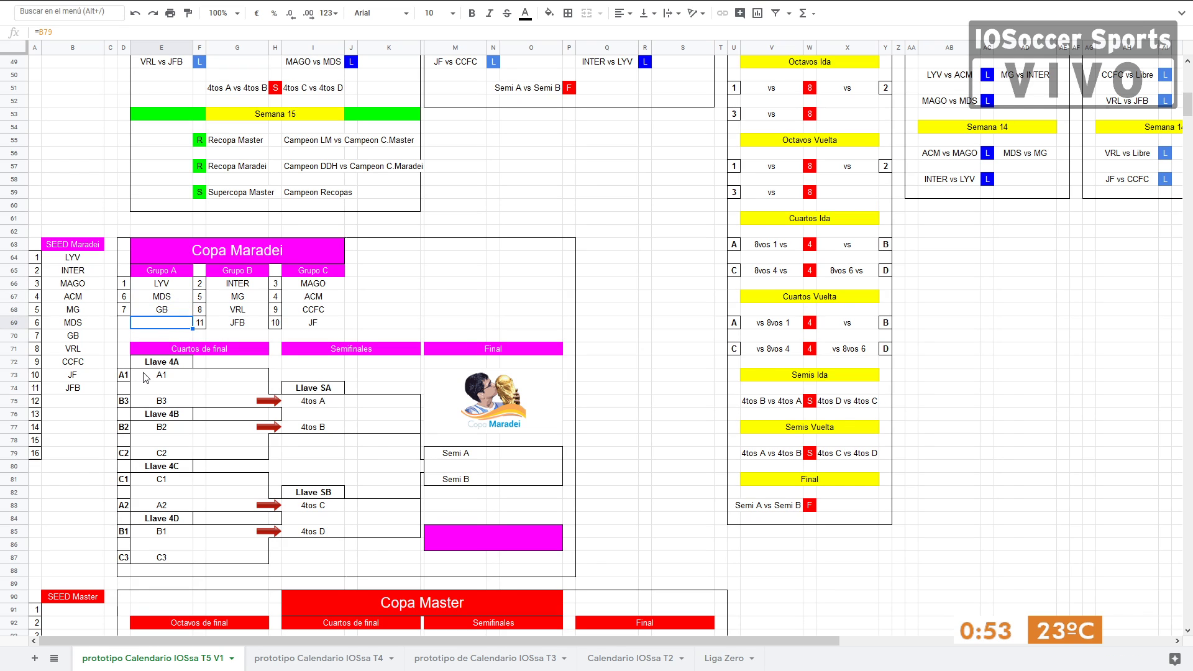
{"action": "left_click", "coordinate": [173, 289]}
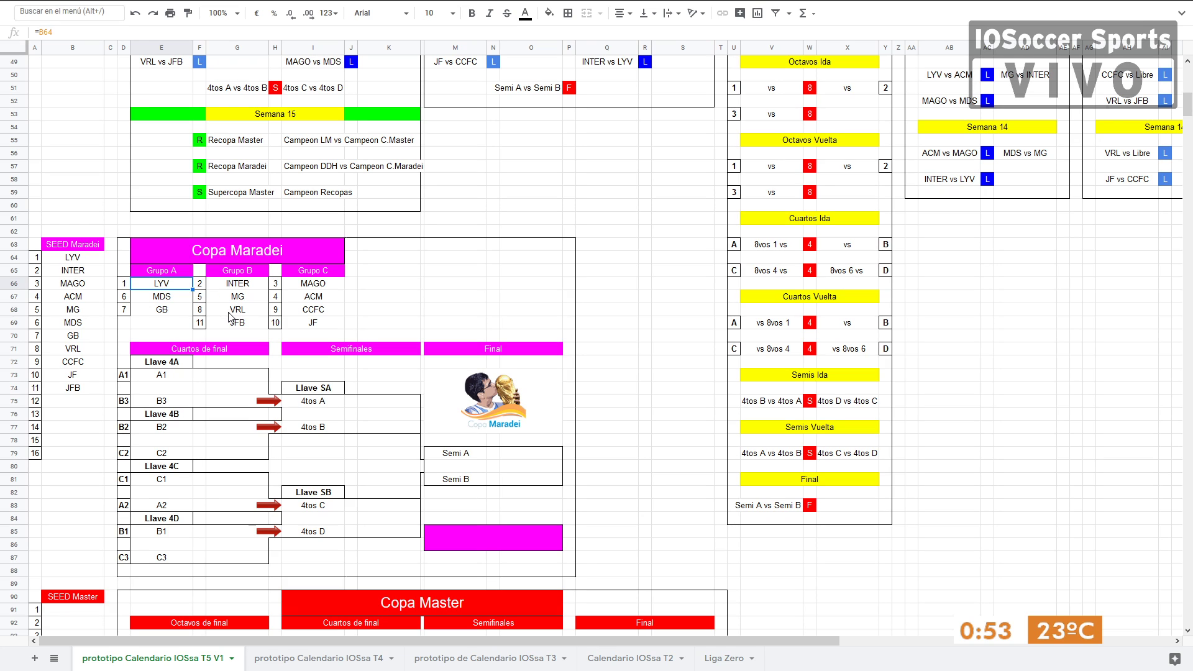
{"action": "left_click", "coordinate": [229, 316]}
{"action": "left_click", "coordinate": [166, 402]}
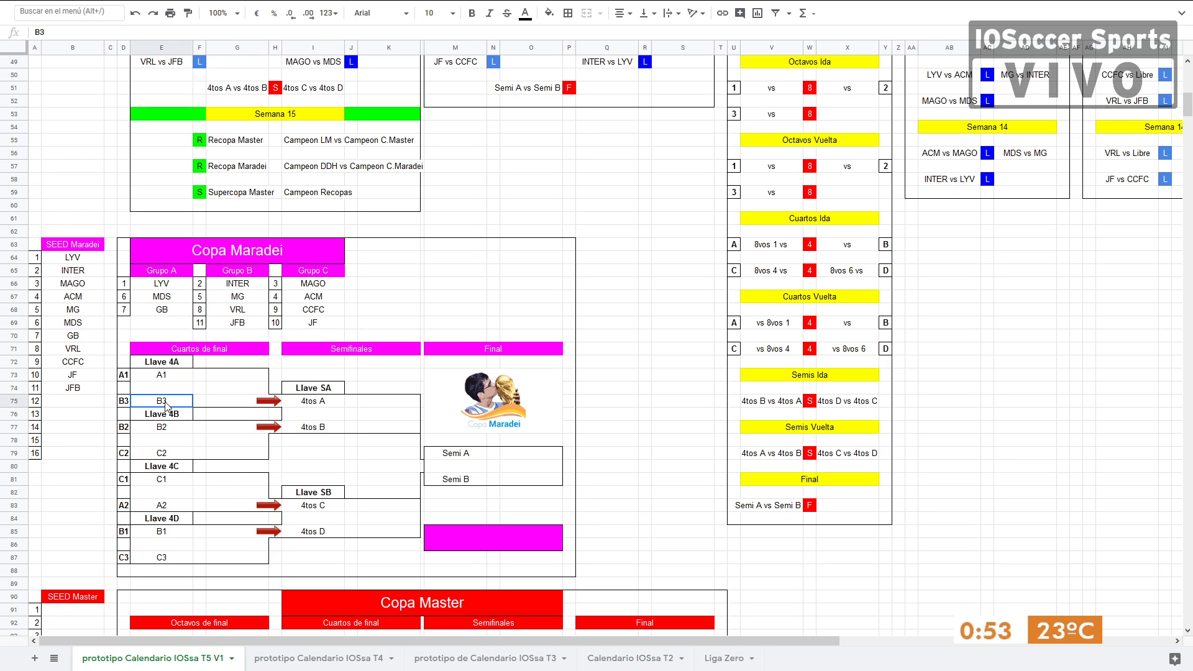
- Examine the Llave 4A slots under the Copa Maradei Cuartos de final heading
{"action": "left_click_drag", "start_coordinate": [165, 405], "coordinate": [167, 376]}
{"action": "left_click", "coordinate": [213, 389]}
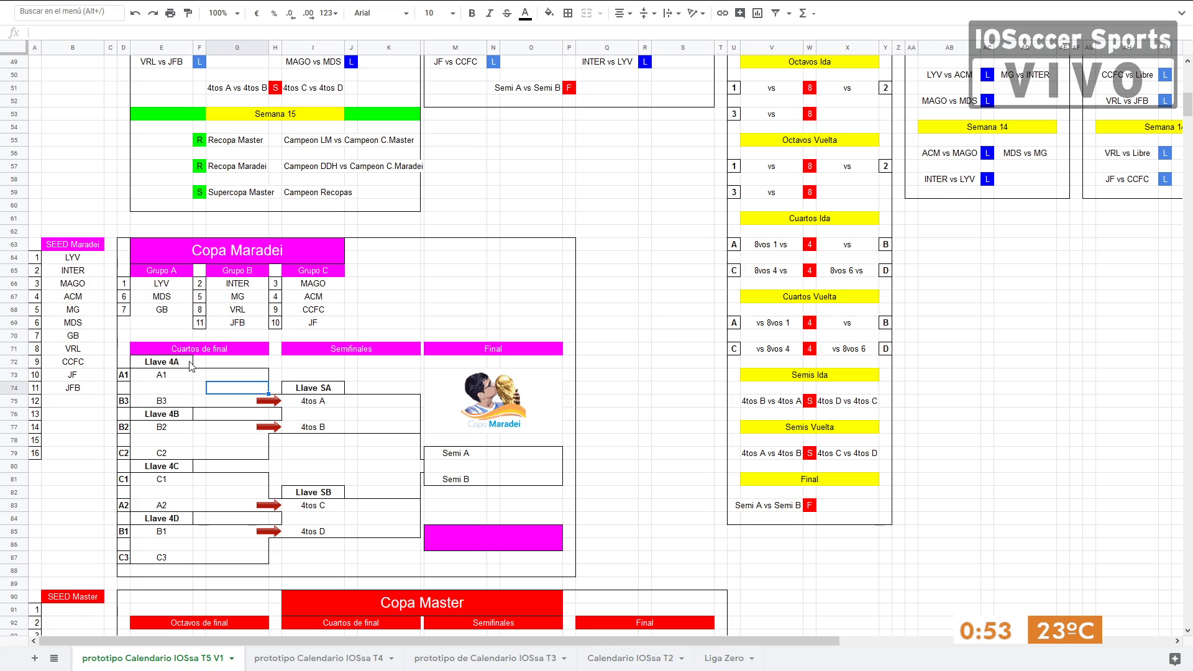
{"action": "left_click", "coordinate": [200, 351]}
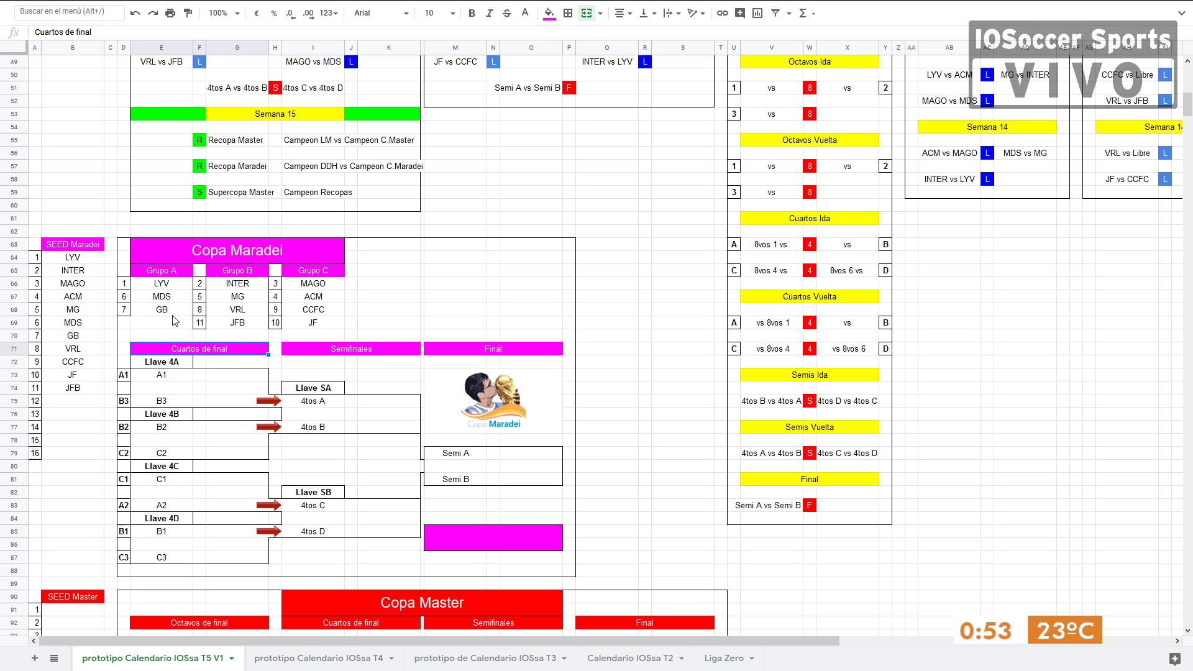
- Highlight the Semana 1 Copa Maradei fixtures and the LM team list in the calendar
{"action": "scroll", "coordinate": [175, 320], "scroll_direction": "up", "scroll_amount": 10}
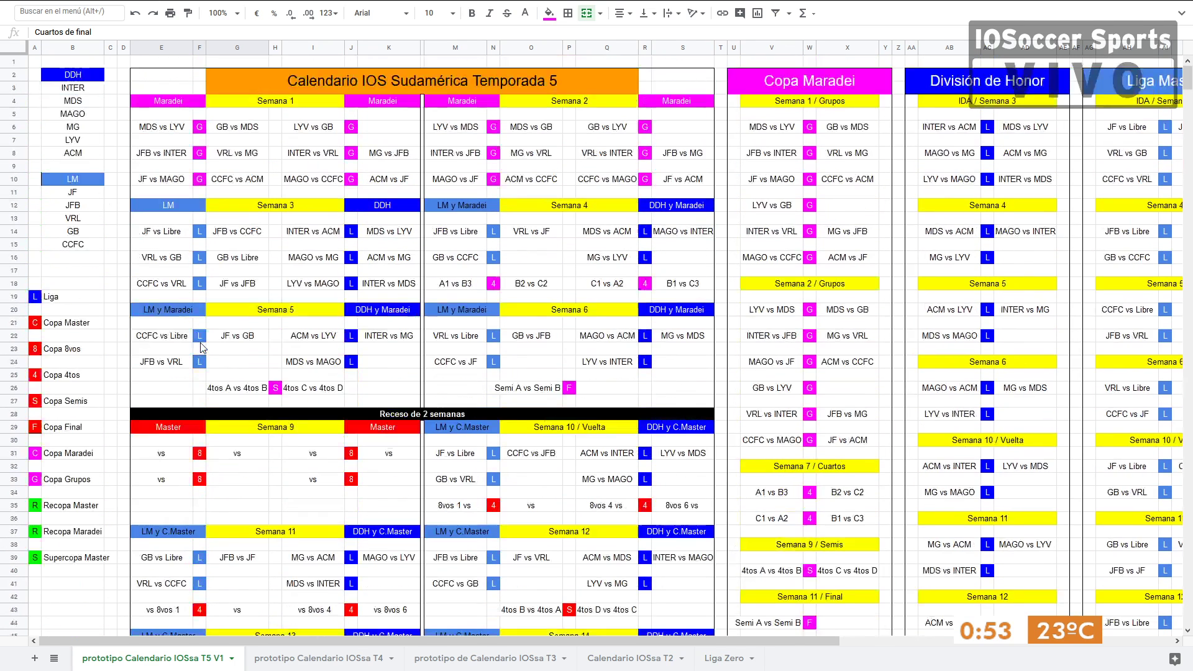
{"action": "left_click_drag", "start_coordinate": [166, 137], "coordinate": [394, 181]}
{"action": "left_click", "coordinate": [386, 193]}
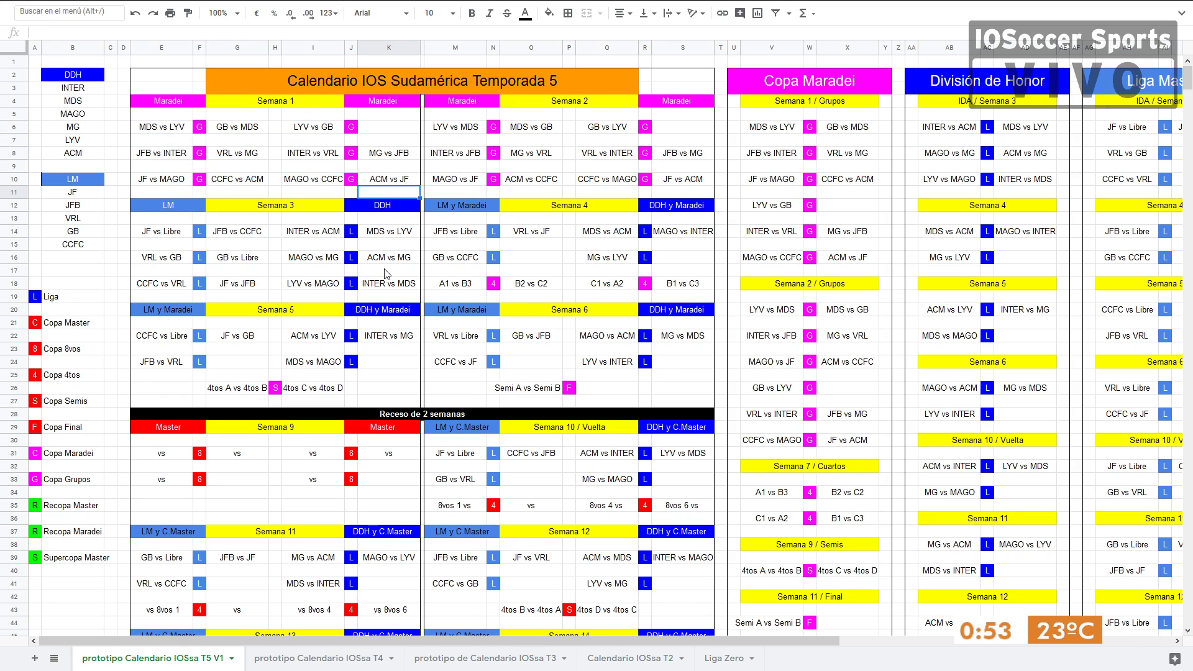
{"action": "mouse_move", "coordinate": [78, 179]}
{"action": "left_mouse_down"}
{"action": "mouse_move", "coordinate": [87, 259]}
{"action": "mouse_move", "coordinate": [87, 186]}
{"action": "left_mouse_up"}
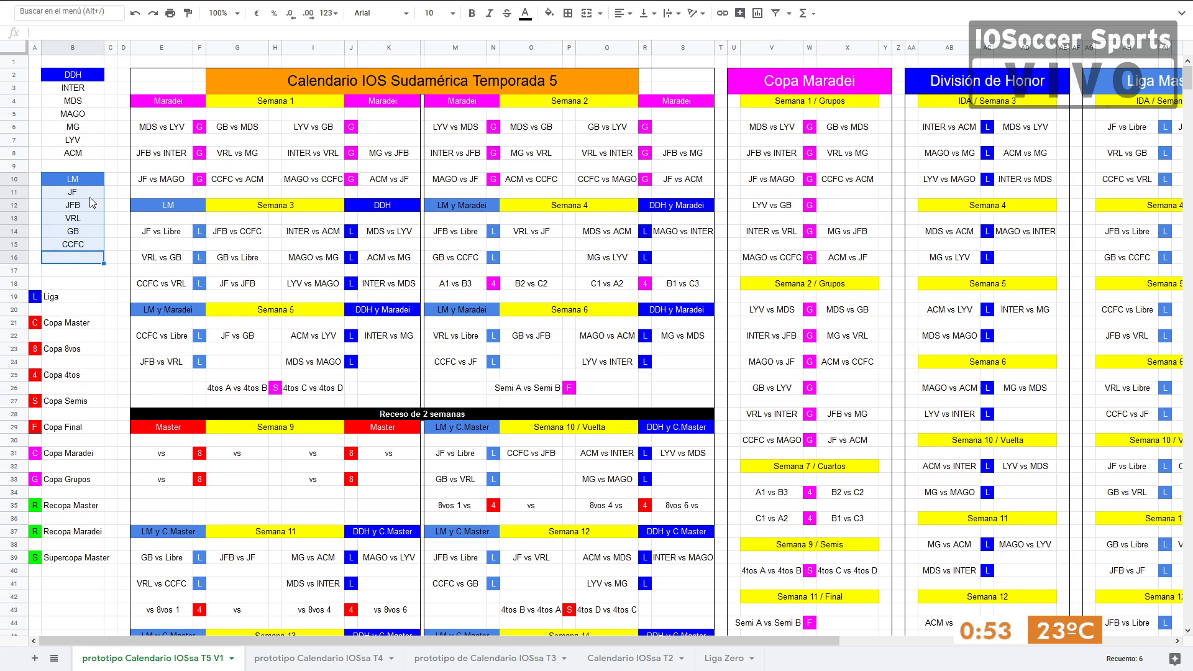
{"action": "left_click", "coordinate": [90, 273]}
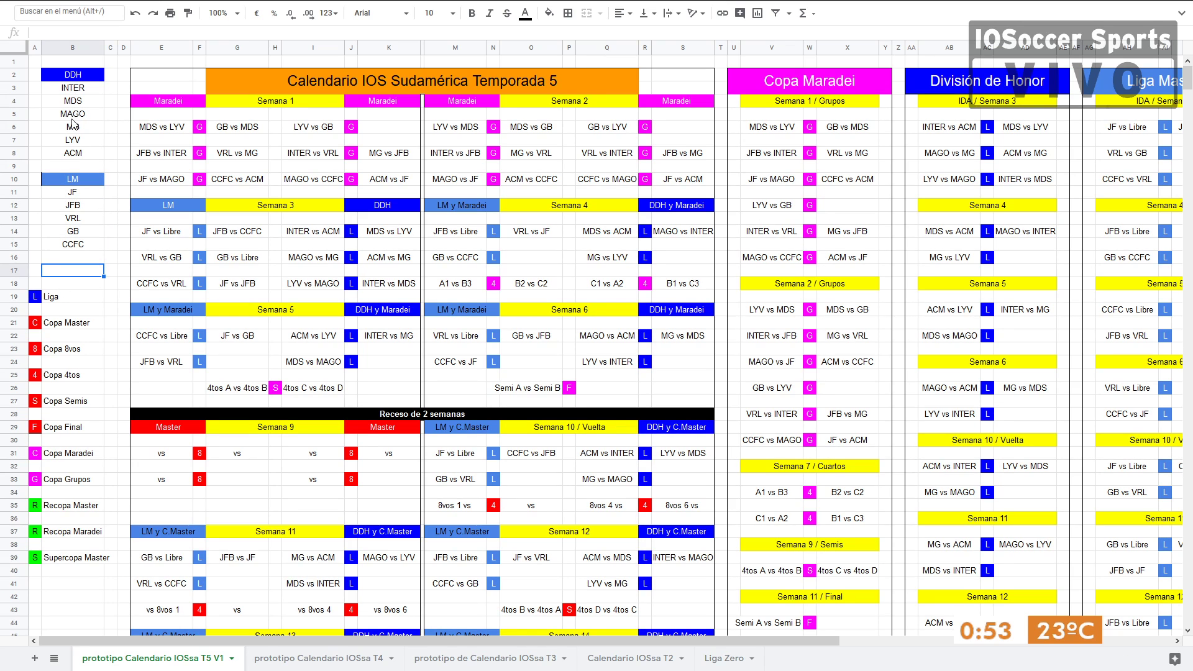
- Highlight the Semana 9 Master round-of-16 fixtures in the calendar
{"action": "scroll", "coordinate": [190, 205], "scroll_direction": "down", "scroll_amount": 5}
{"action": "left_click_drag", "start_coordinate": [162, 257], "coordinate": [387, 287]}
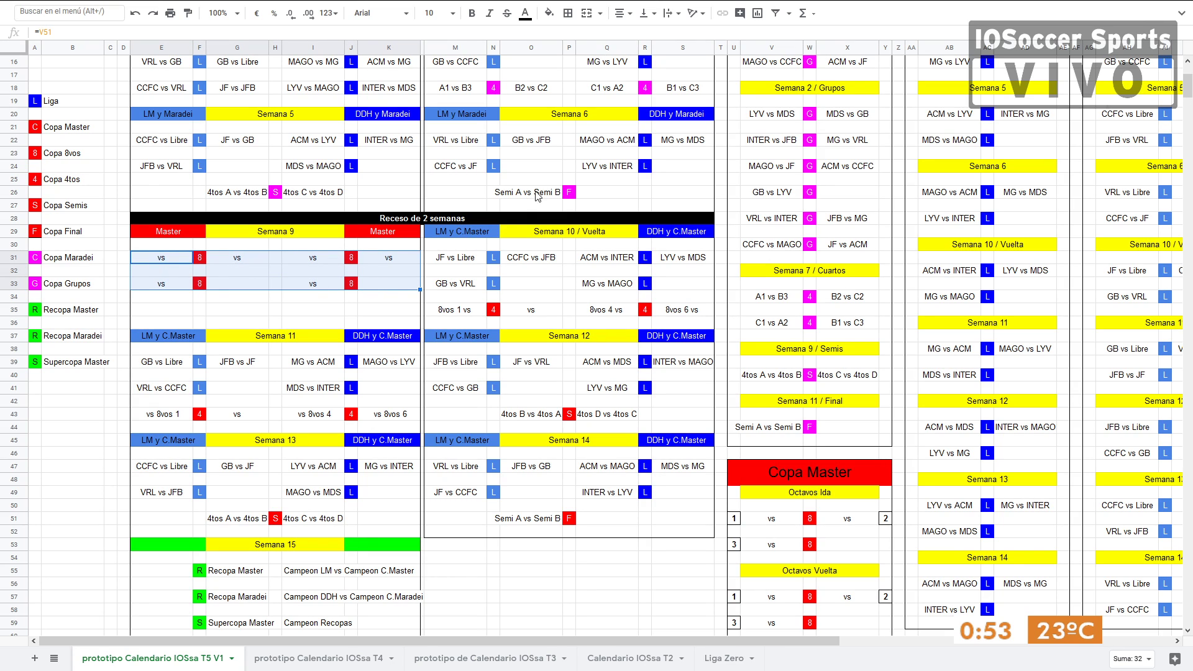
{"action": "left_click", "coordinate": [172, 259]}
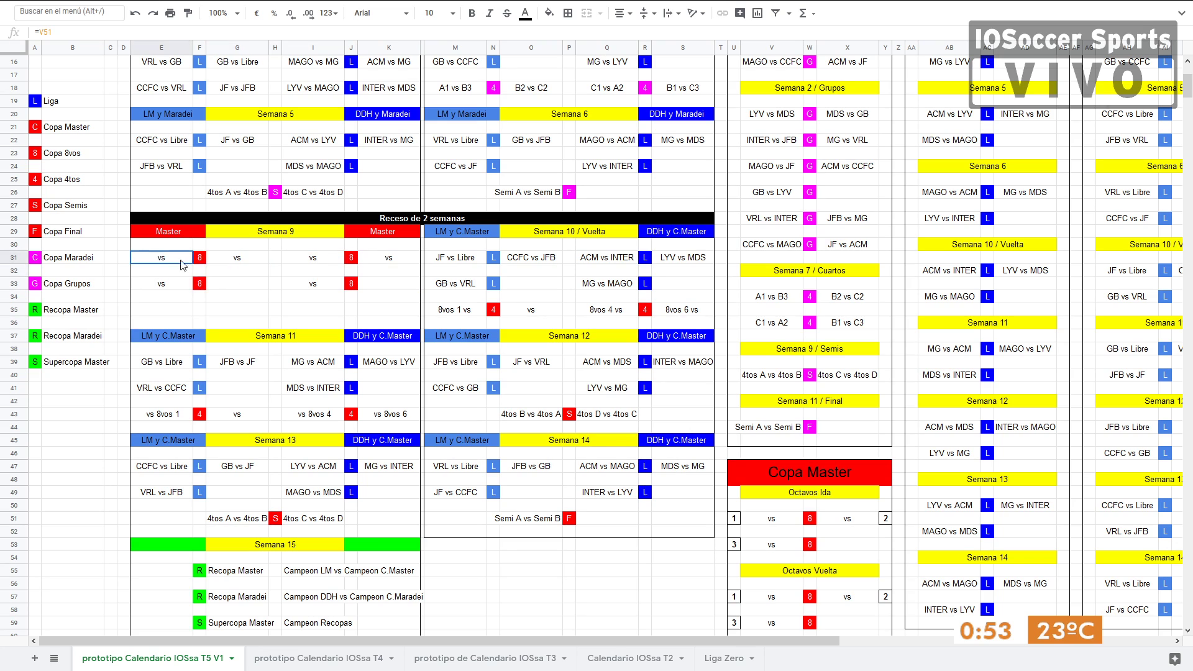
{"action": "left_click_drag", "start_coordinate": [172, 264], "coordinate": [379, 310]}
{"action": "scroll", "coordinate": [305, 304], "scroll_direction": "down", "scroll_amount": 2}
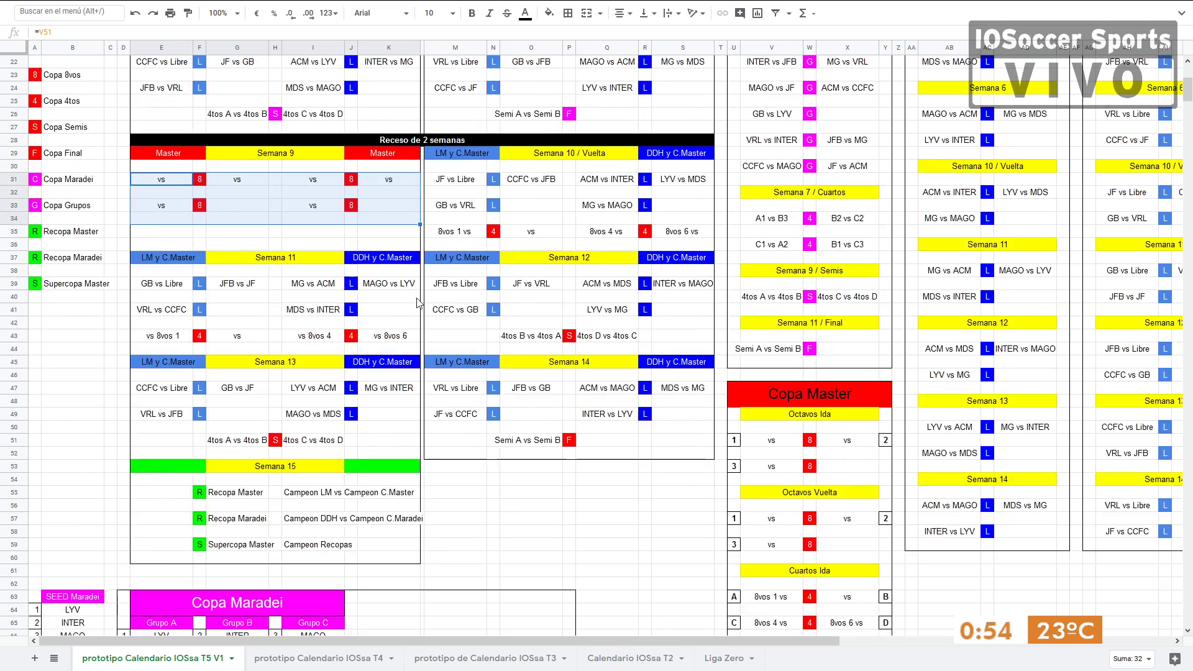
- Examine the SEED Master list and the seed 1 slot of Llave 4A in the Copa Master bracket
{"action": "scroll", "coordinate": [441, 292], "scroll_direction": "down", "scroll_amount": 19}
{"action": "left_click", "coordinate": [56, 222]}
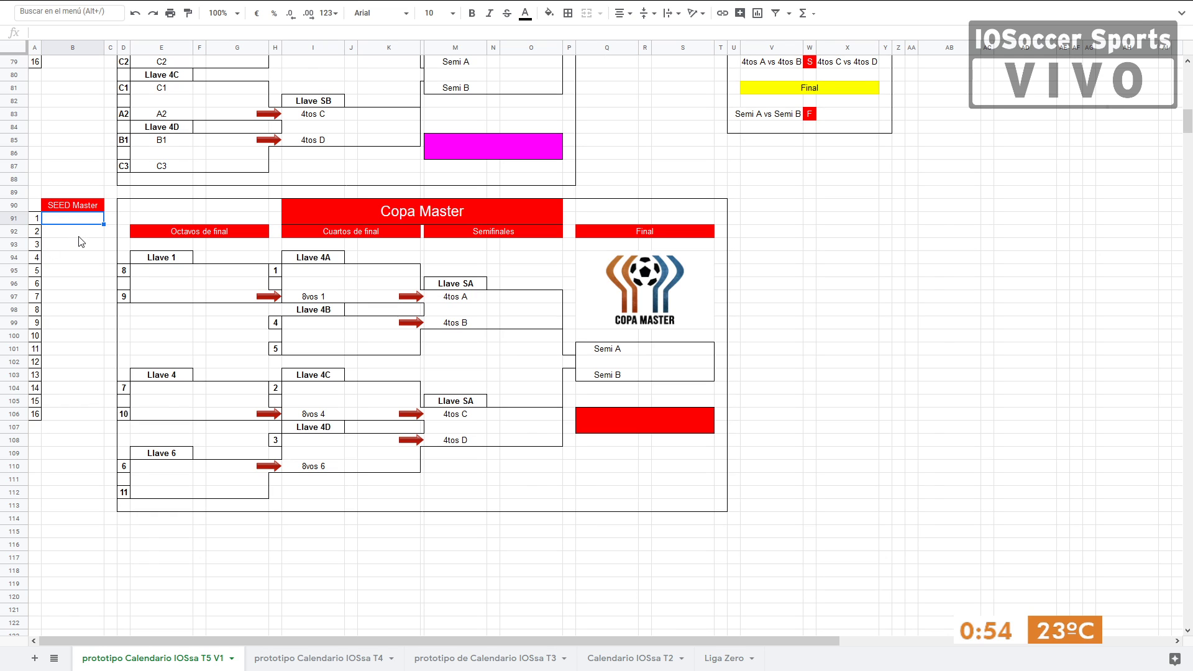
{"action": "left_click_drag", "start_coordinate": [79, 223], "coordinate": [77, 377]}
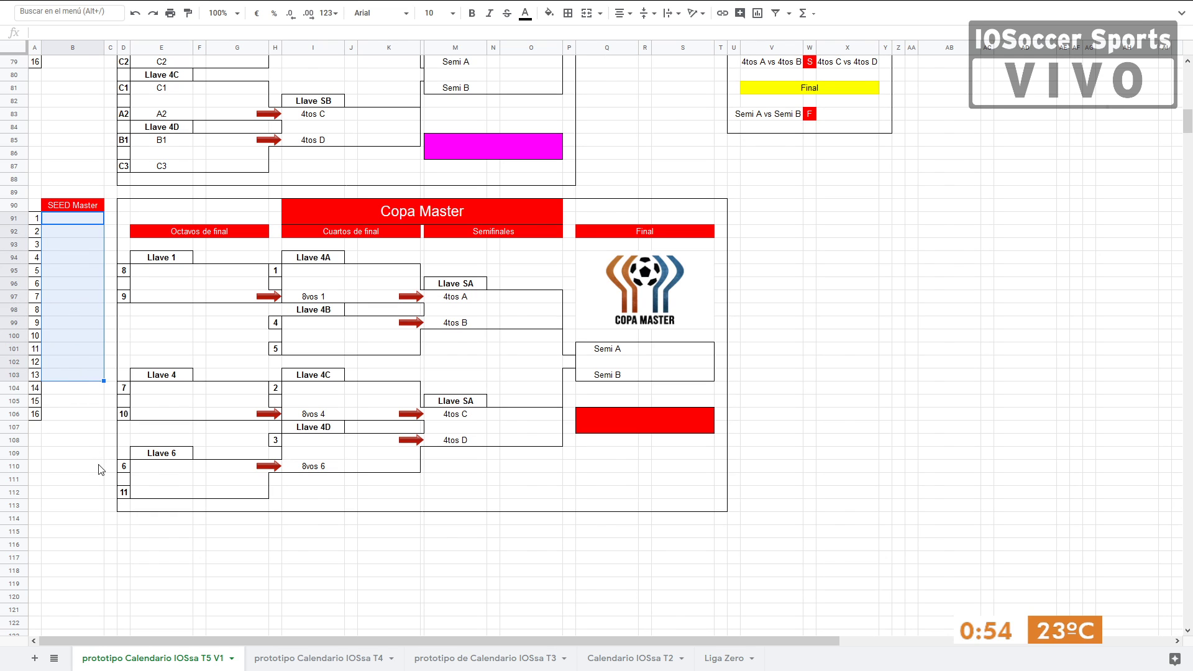
{"action": "left_click", "coordinate": [79, 469]}
{"action": "left_click", "coordinate": [305, 272]}
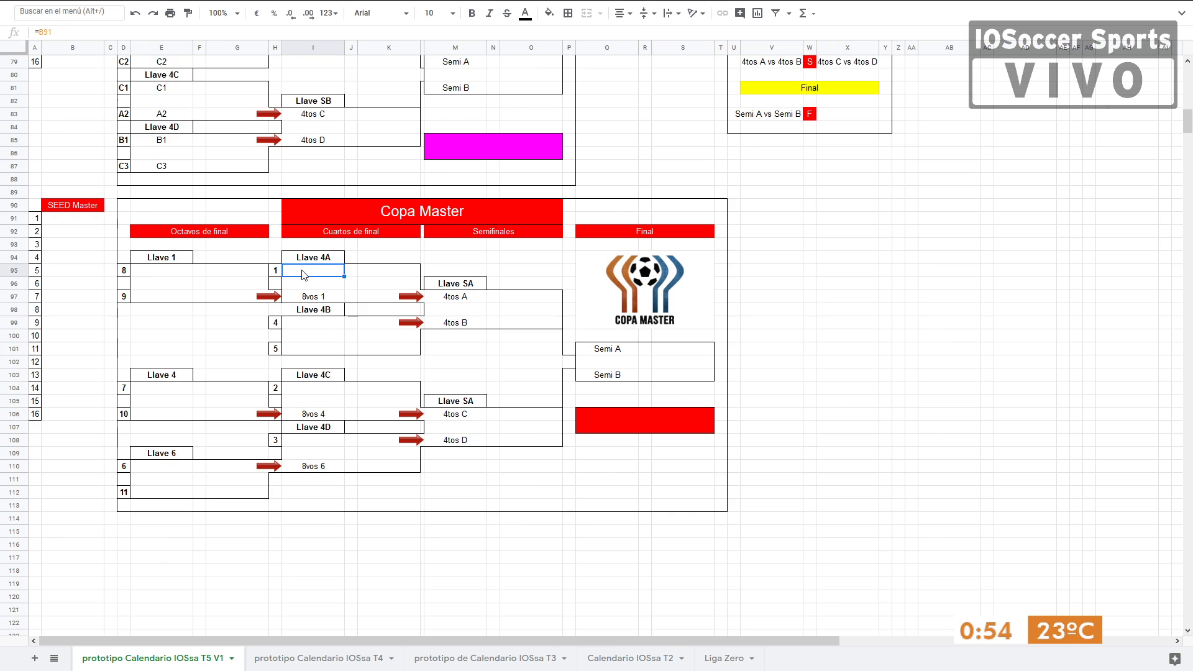
- Enter PATO and TERO as seeds 1 and 2 in the SEED Master list to test the bracket
{"action": "left_click", "coordinate": [73, 222]}
{"action": "type", "text": "PATO"}
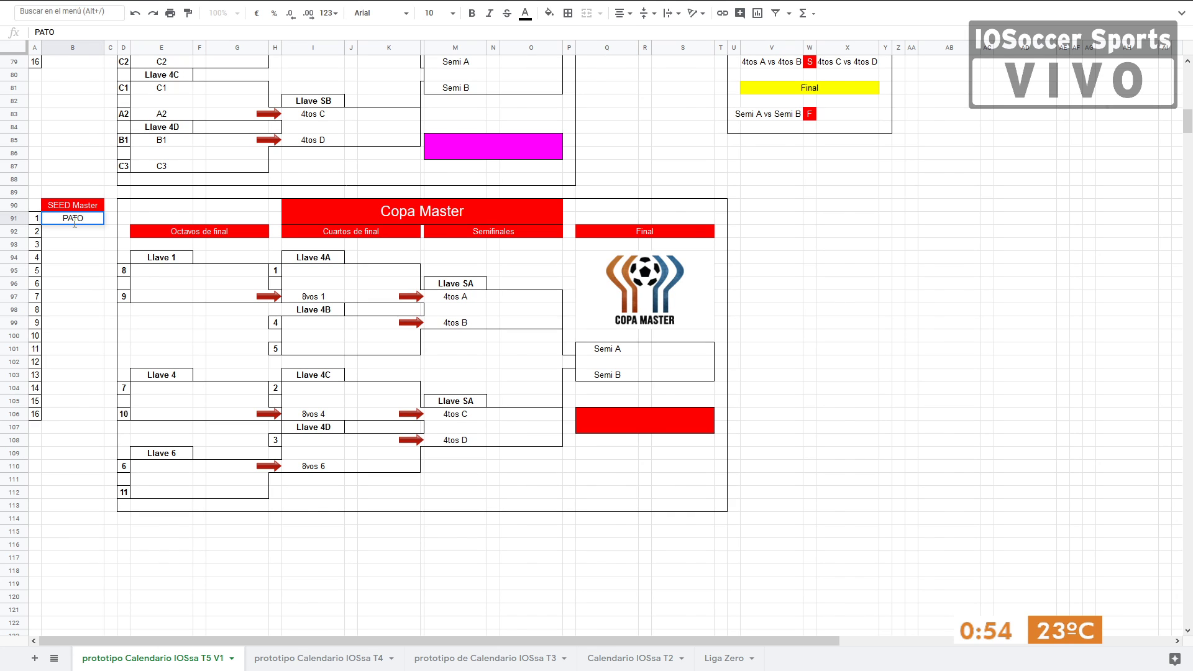
{"action": "key", "text": "Return"}
{"action": "type", "text": "TERO"}
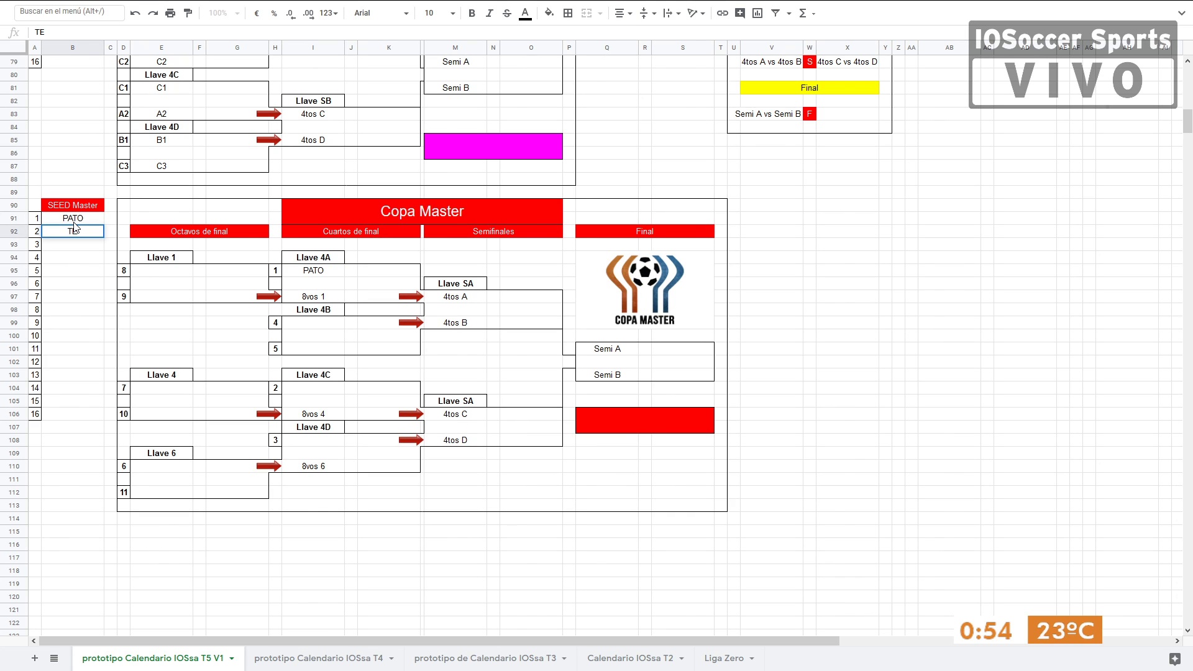
{"action": "key", "text": "Return"}
- Clear the test entries for seeds 1 and 2 from the SEED Master list
{"action": "left_click", "coordinate": [74, 221]}
{"action": "key", "text": "Delete"}
{"action": "left_click", "coordinate": [73, 228]}
{"action": "key", "text": "Delete"}
{"action": "left_click", "coordinate": [94, 322]}
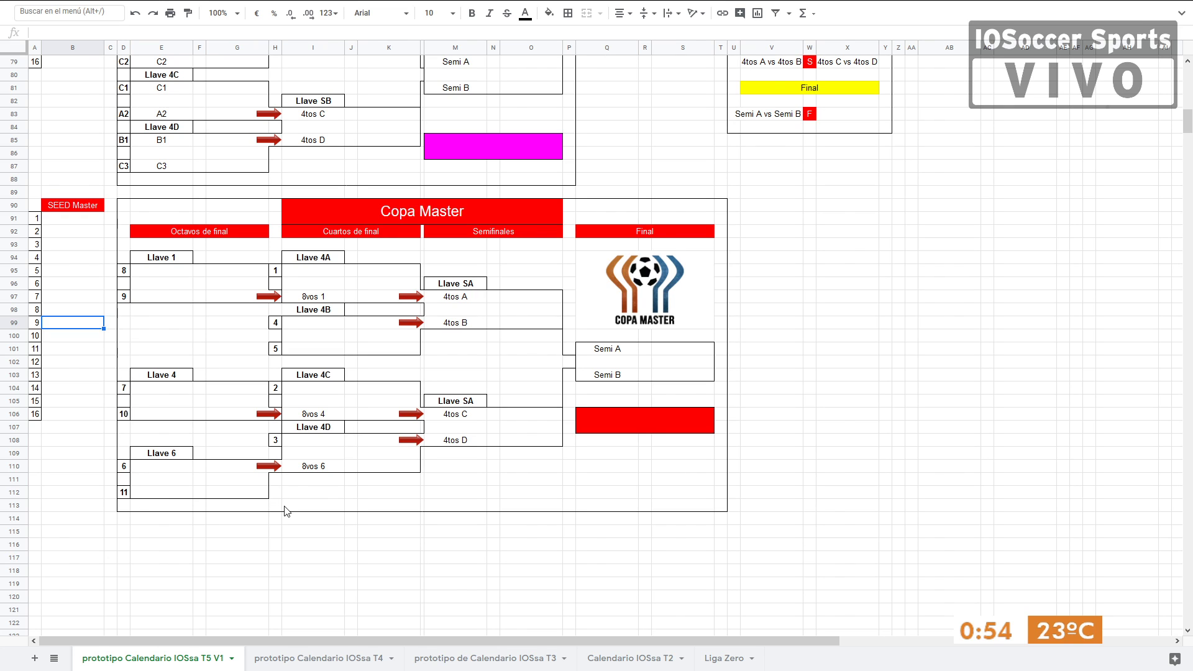
- Return to the start of the calendar and highlight all Semana 1 Maradei group fixtures
{"action": "scroll", "coordinate": [437, 340], "scroll_direction": "up", "scroll_amount": 2}
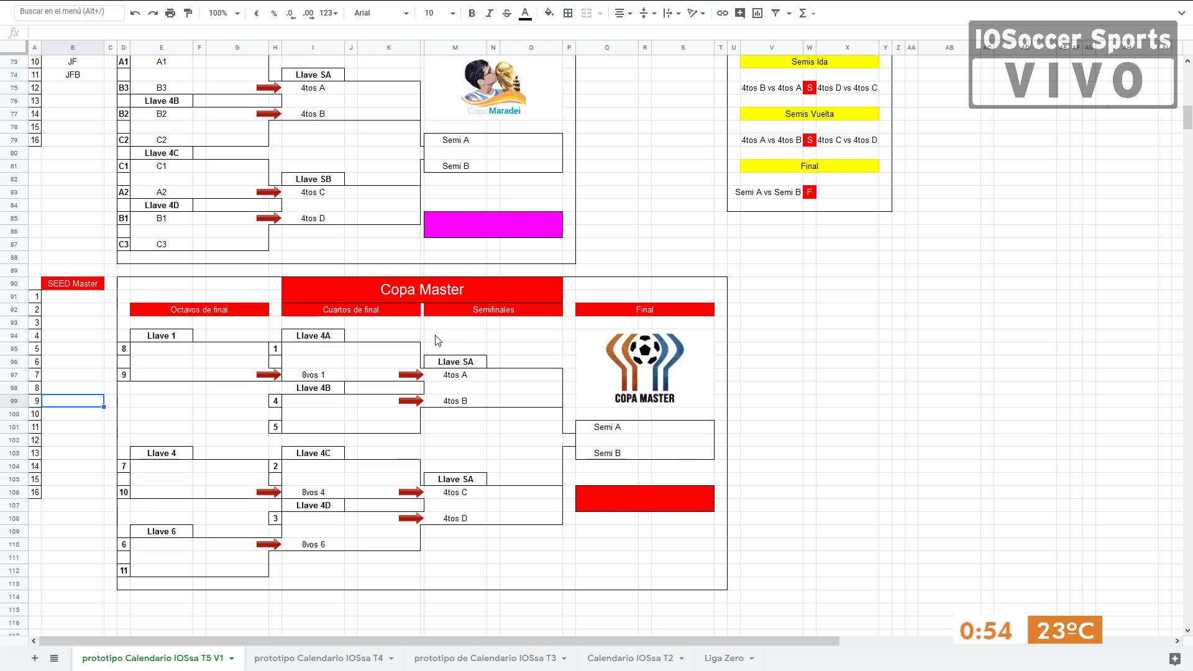
{"action": "scroll", "coordinate": [428, 223], "scroll_direction": "up", "scroll_amount": 2}
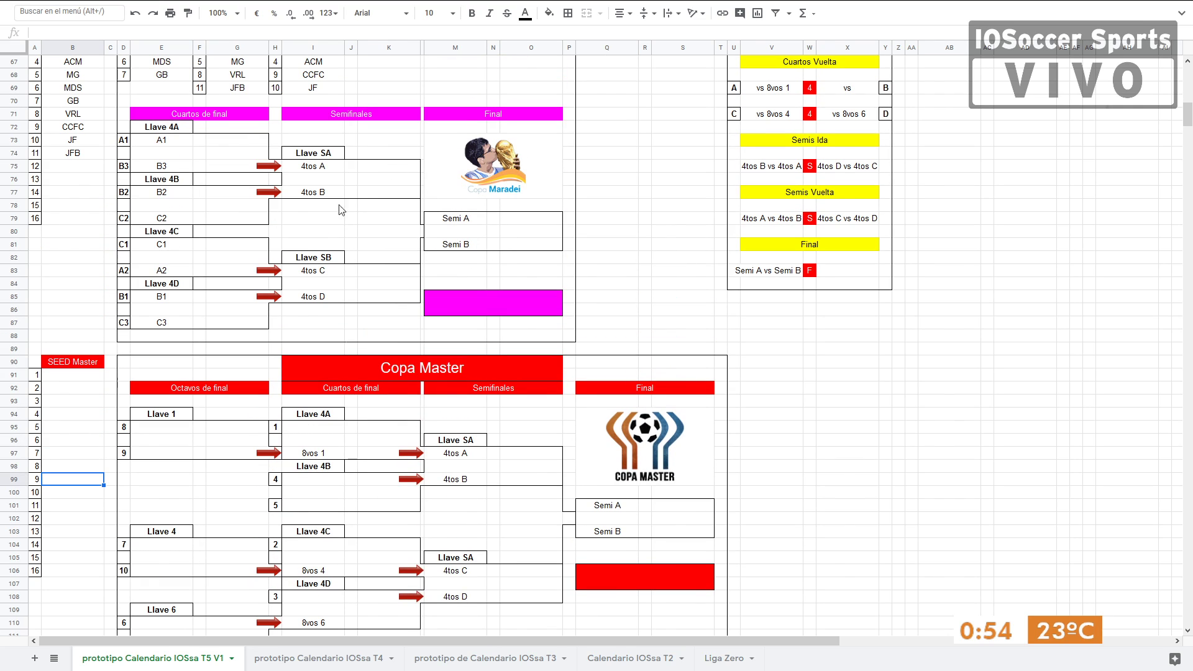
{"action": "scroll", "coordinate": [538, 459], "scroll_direction": "up", "scroll_amount": 1}
{"action": "scroll", "coordinate": [539, 458], "scroll_direction": "up", "scroll_amount": 20}
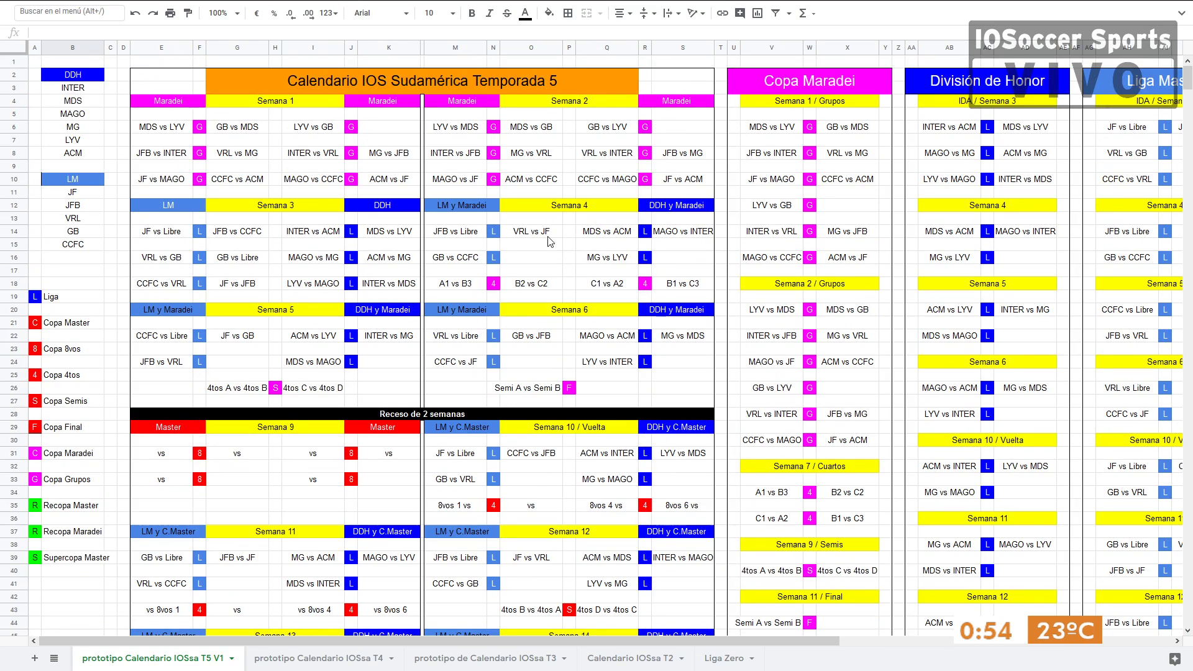
{"action": "left_click_drag", "start_coordinate": [169, 131], "coordinate": [422, 184]}
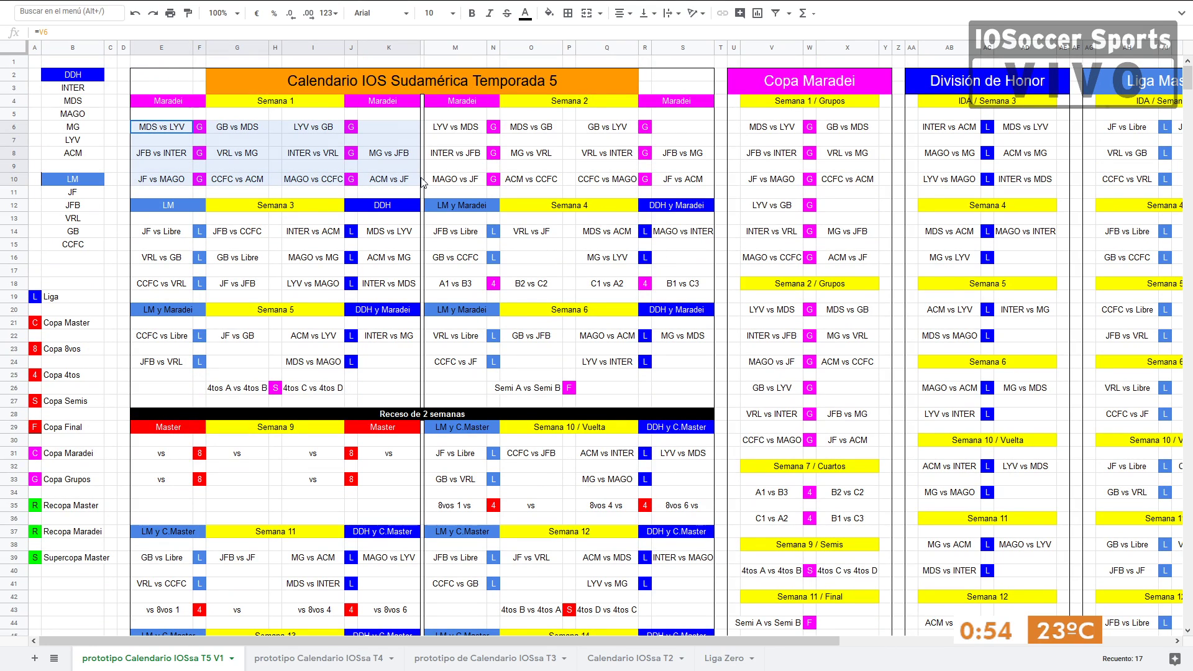